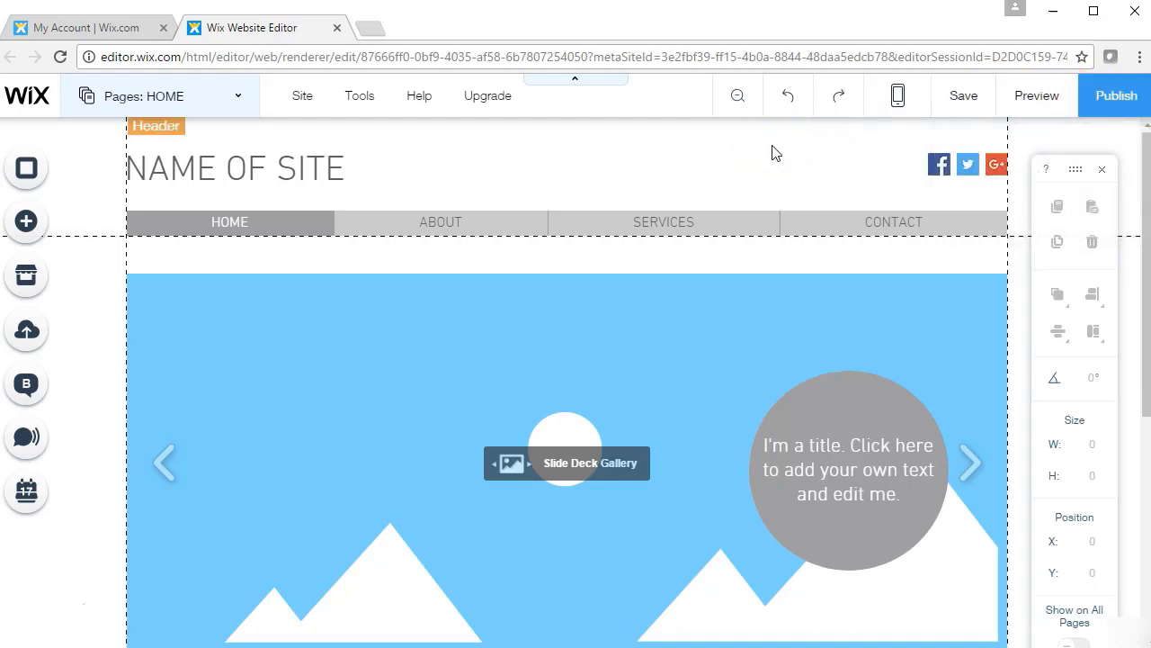
Preview the home page as visitors see it, with its slideshow gallery cycling
left_click(1036, 99)
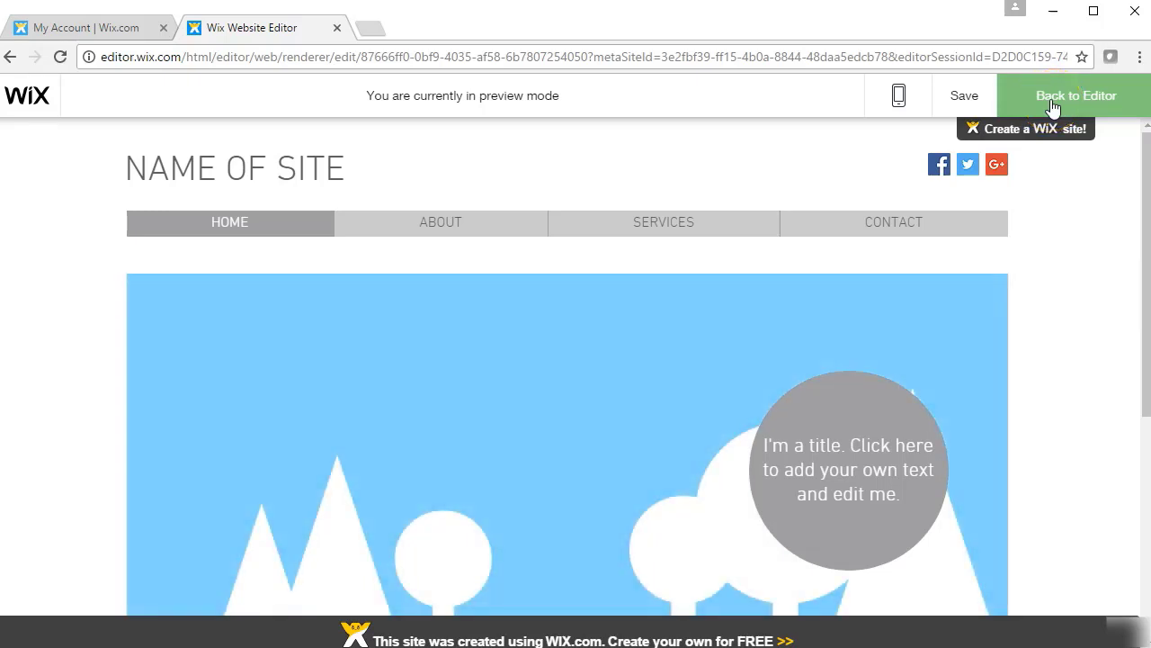
Return from preview to editing and show the Site menu's save, publish and mobile options
left_click(1053, 107)
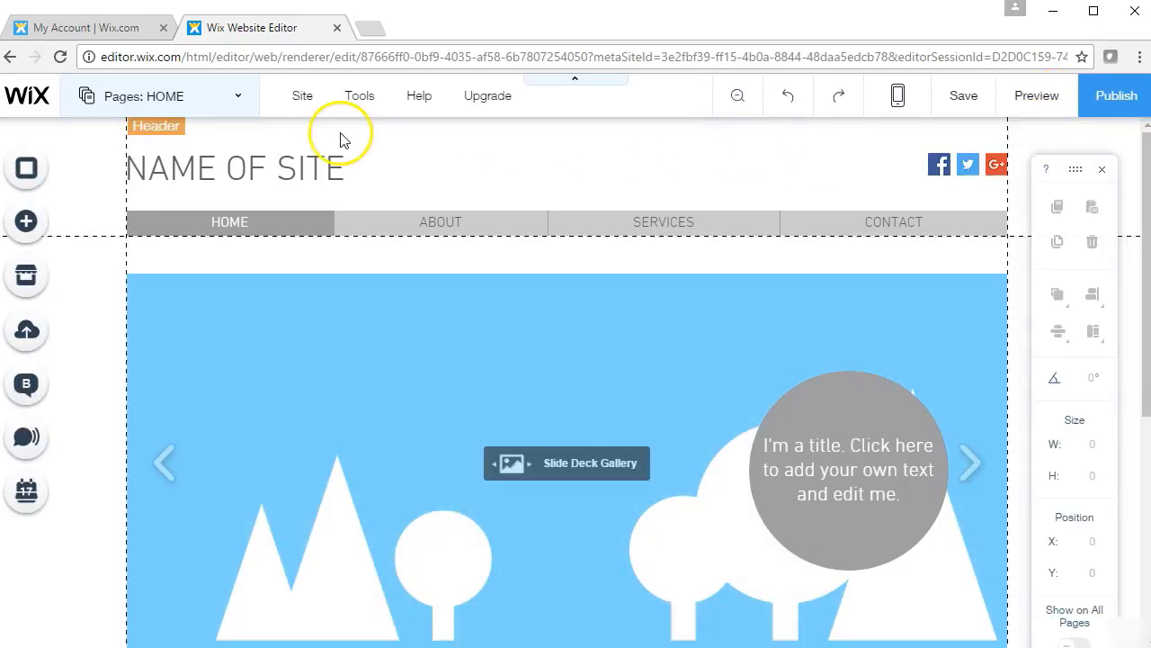
left_click(306, 106)
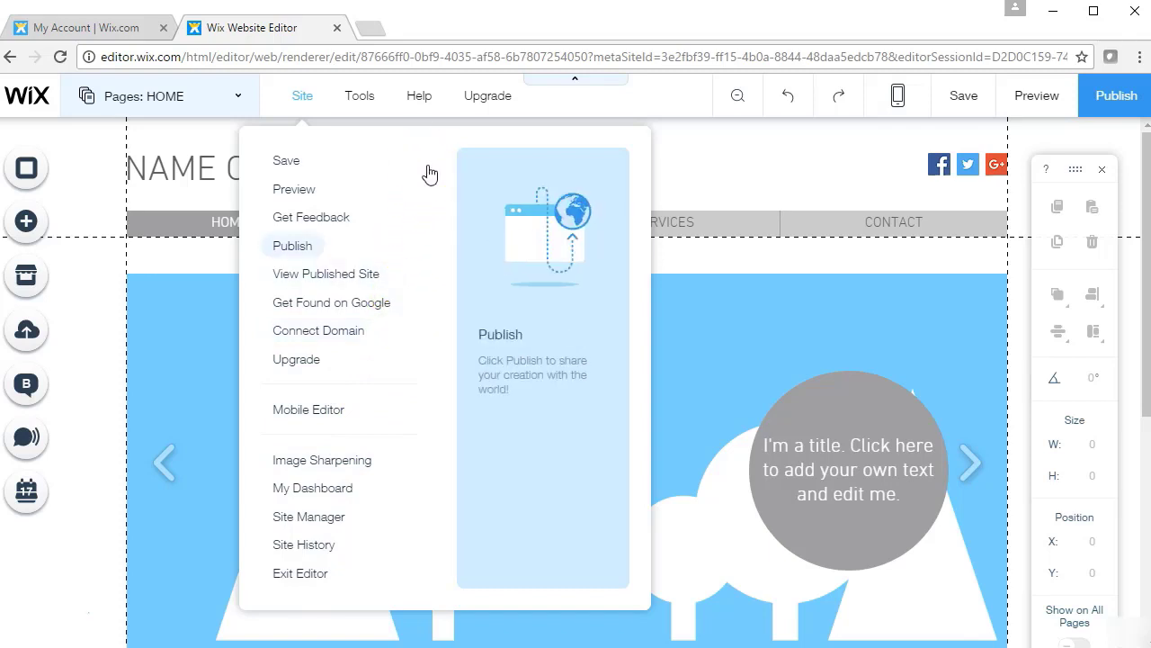
Toggle Toolbar, Rulers and Gridlines off and back on in Tools, then show the Help menu
left_click(369, 108)
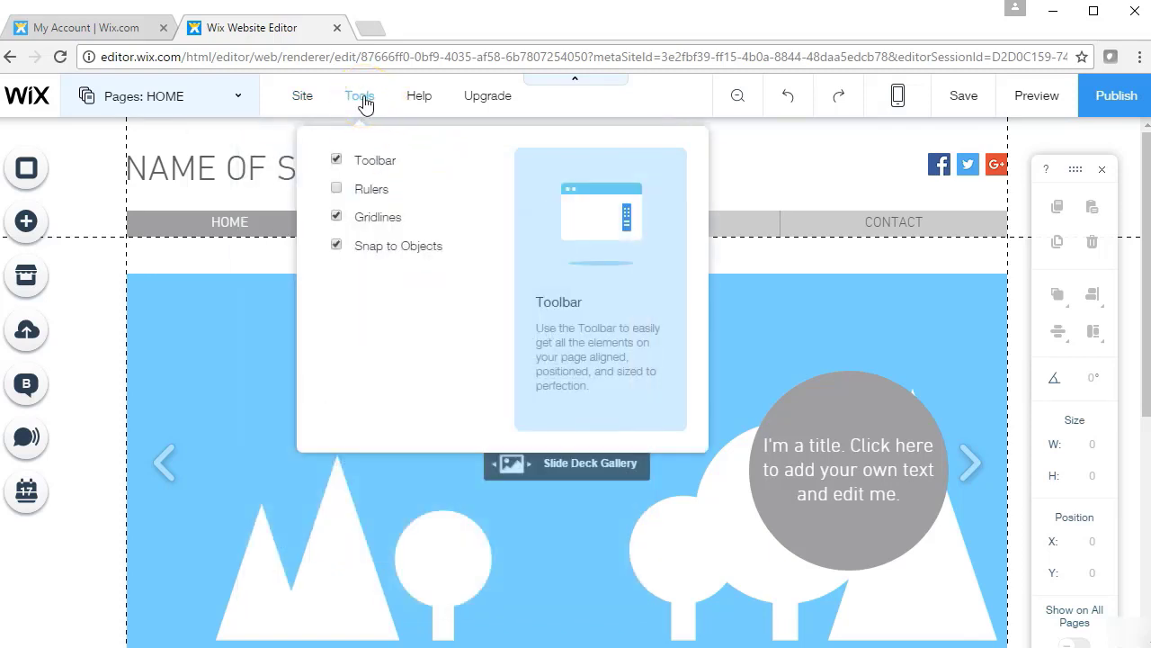
left_click(358, 160)
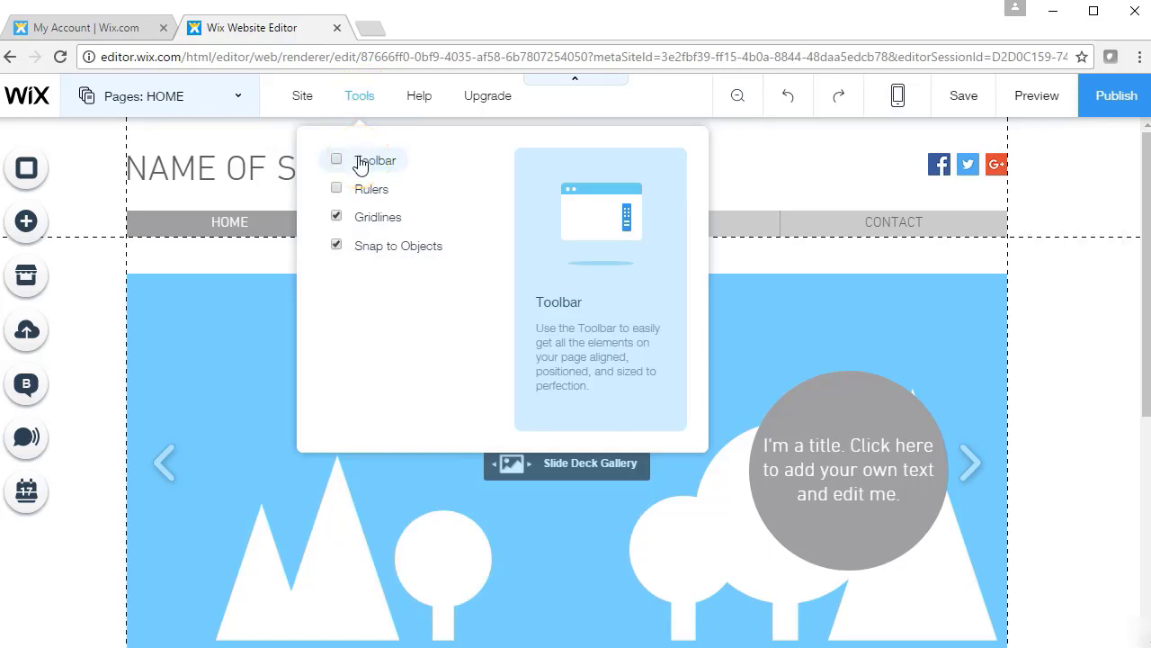
left_click(358, 160)
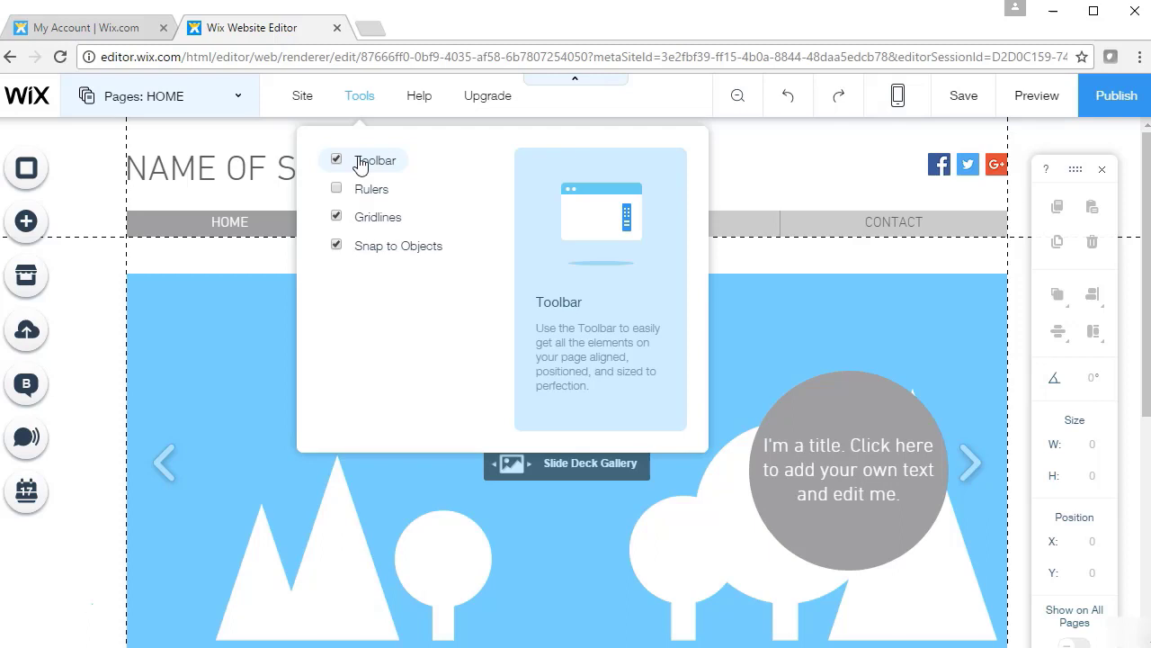
left_click(363, 196)
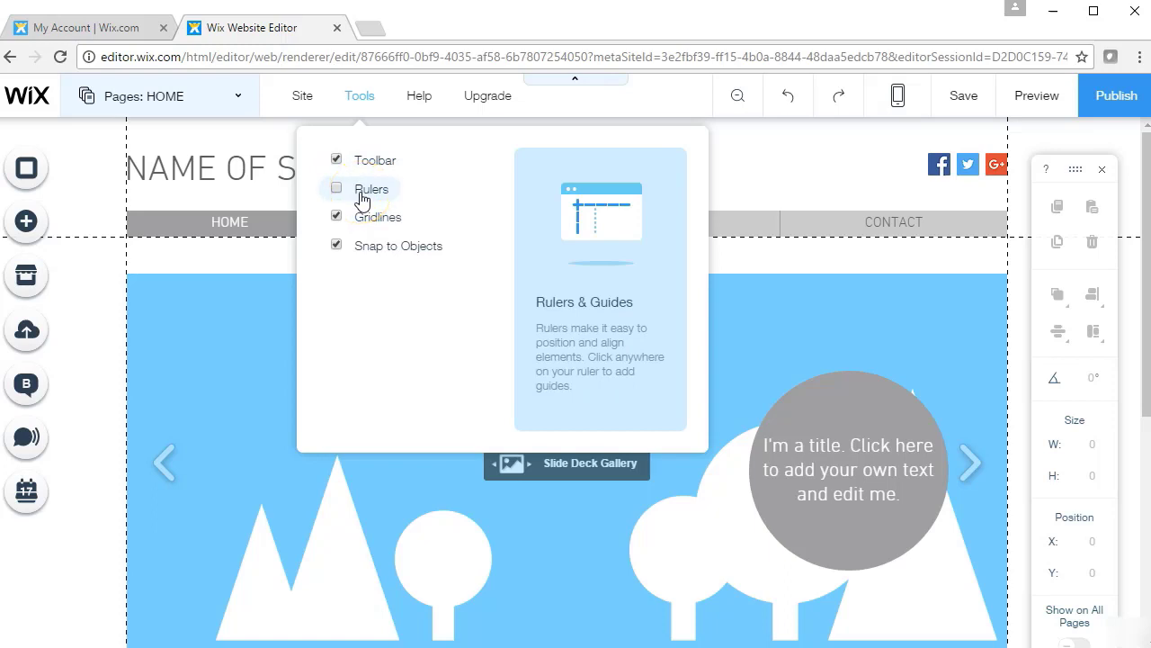
left_click(362, 195)
left_click(362, 195)
left_click(369, 226)
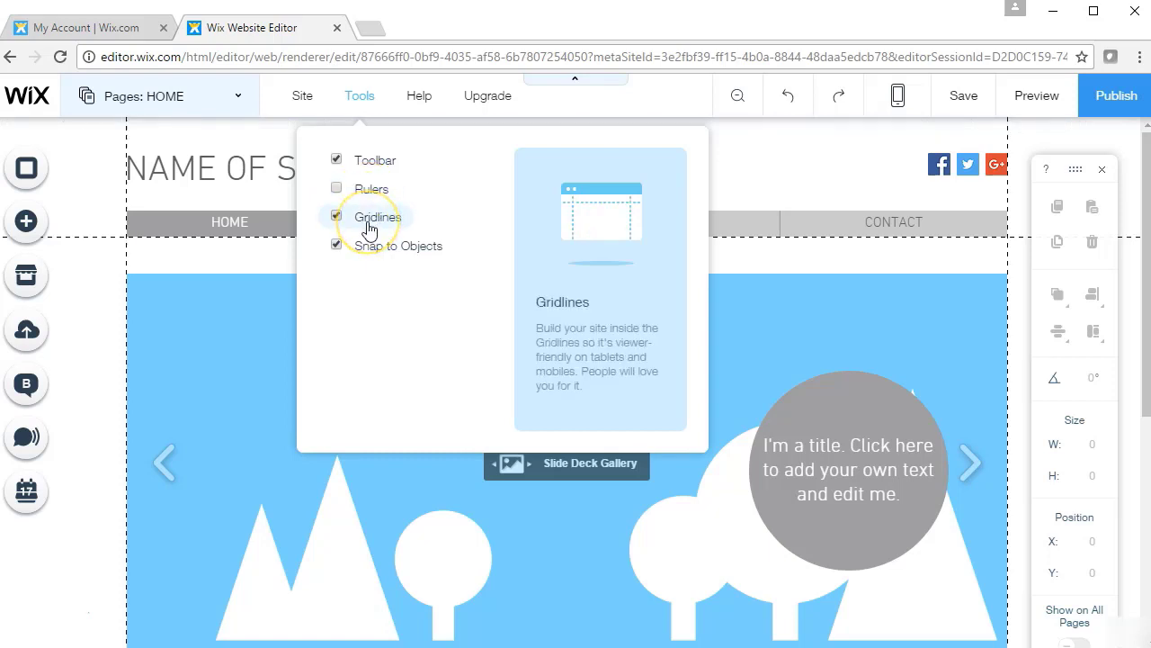
left_click(369, 228)
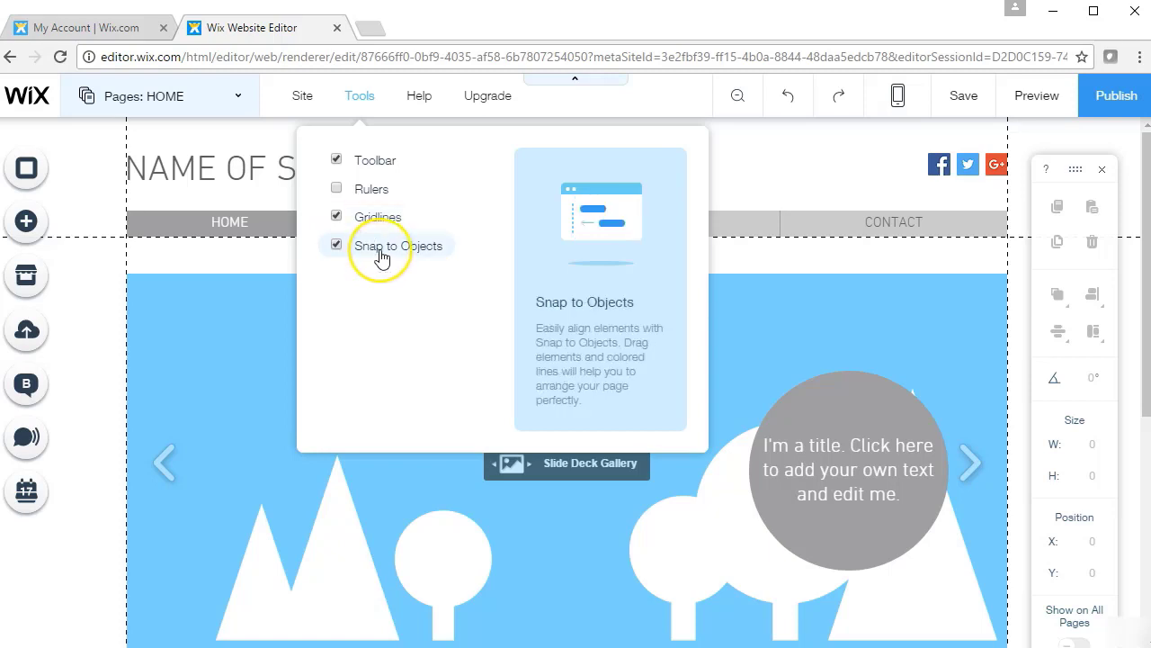
left_click(423, 95)
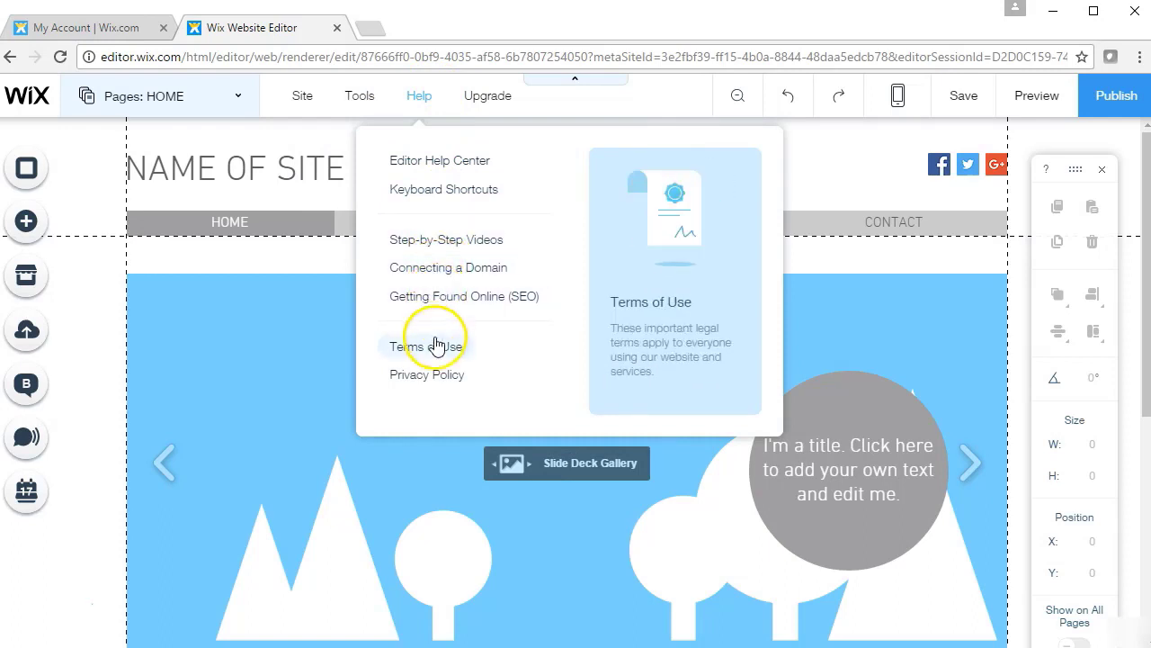
Dismiss the Help menu and Upgrade popup, then show the Pages: HOME list
mouse_move(484, 106)
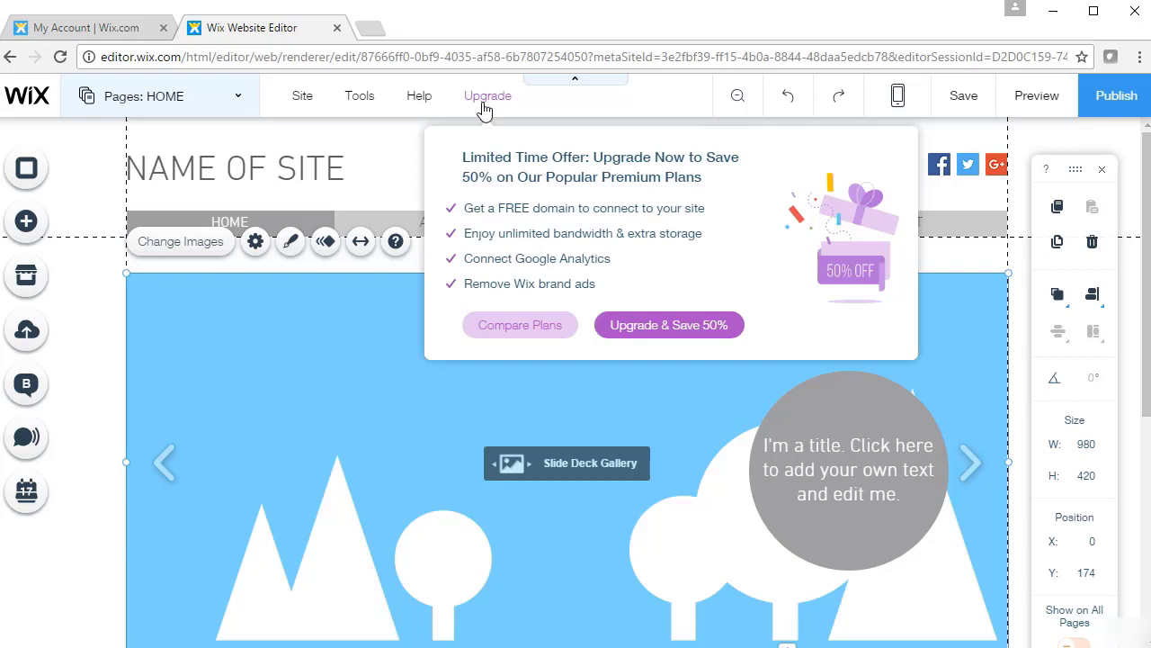
left_click(351, 275)
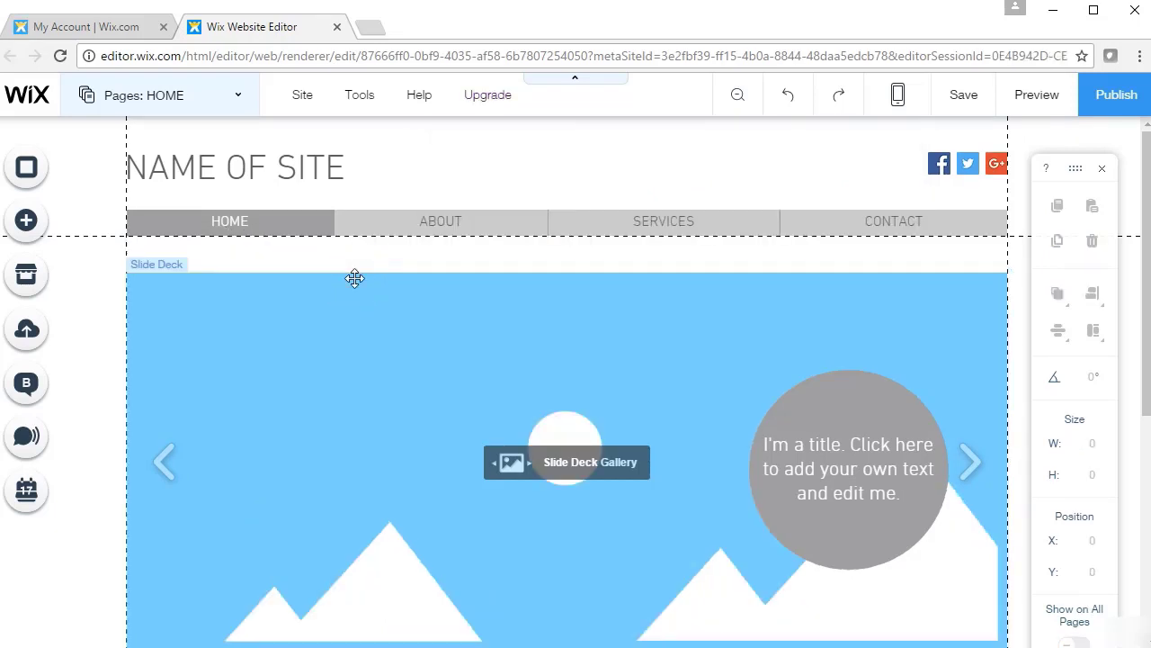
left_click(237, 101)
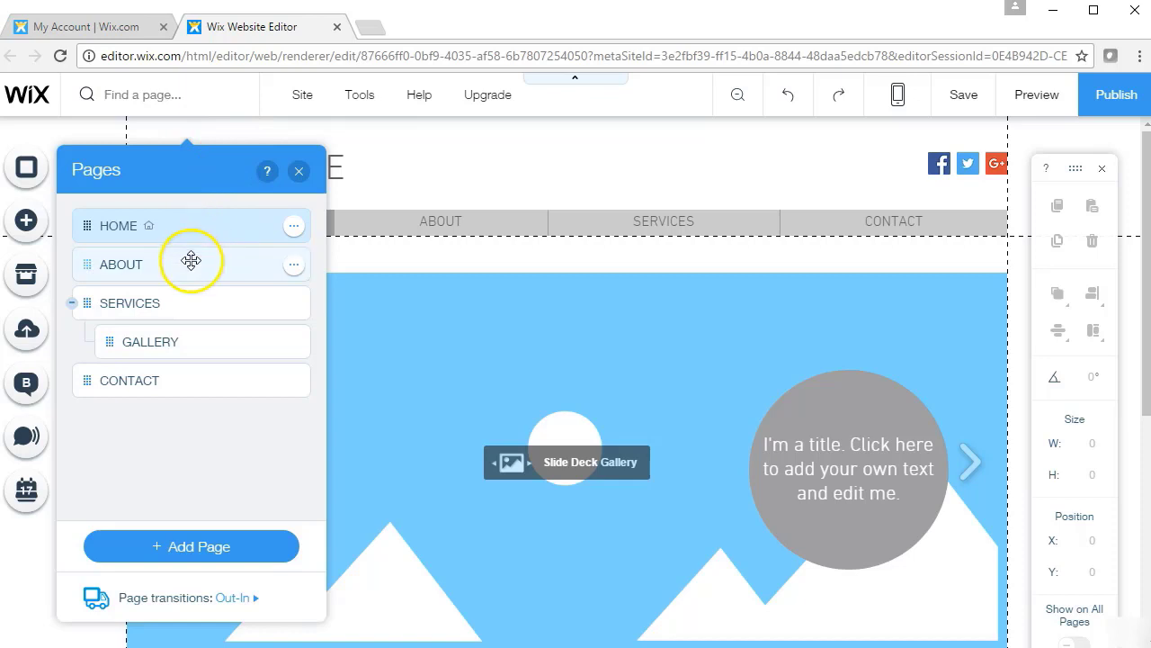
left_click(192, 261)
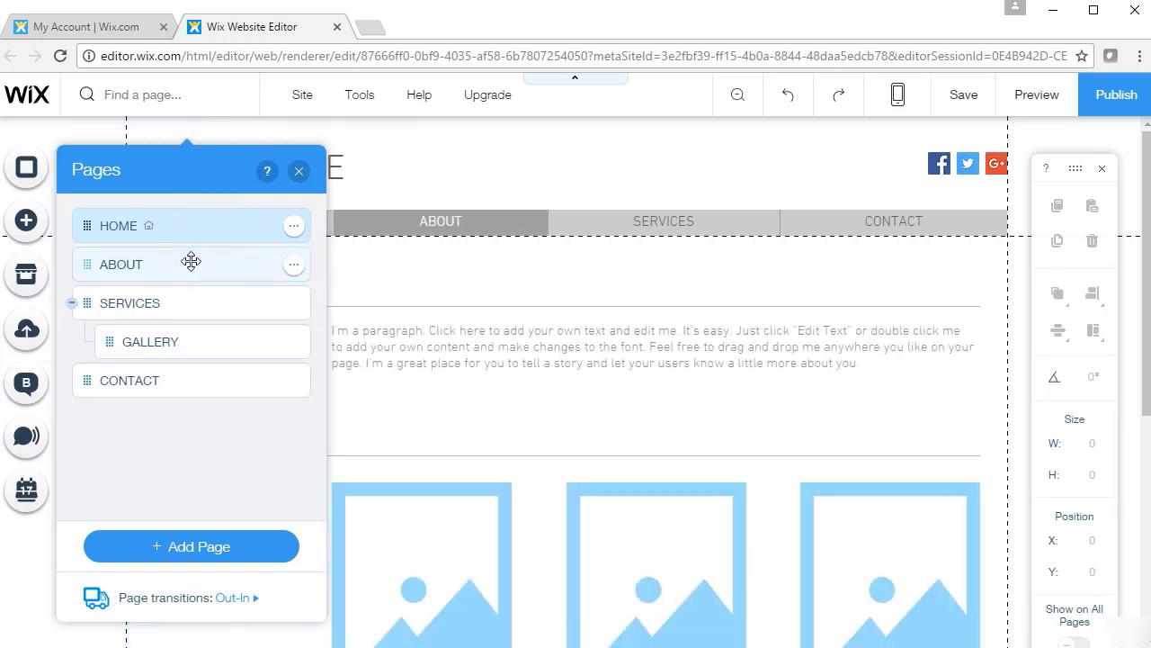
left_click(135, 304)
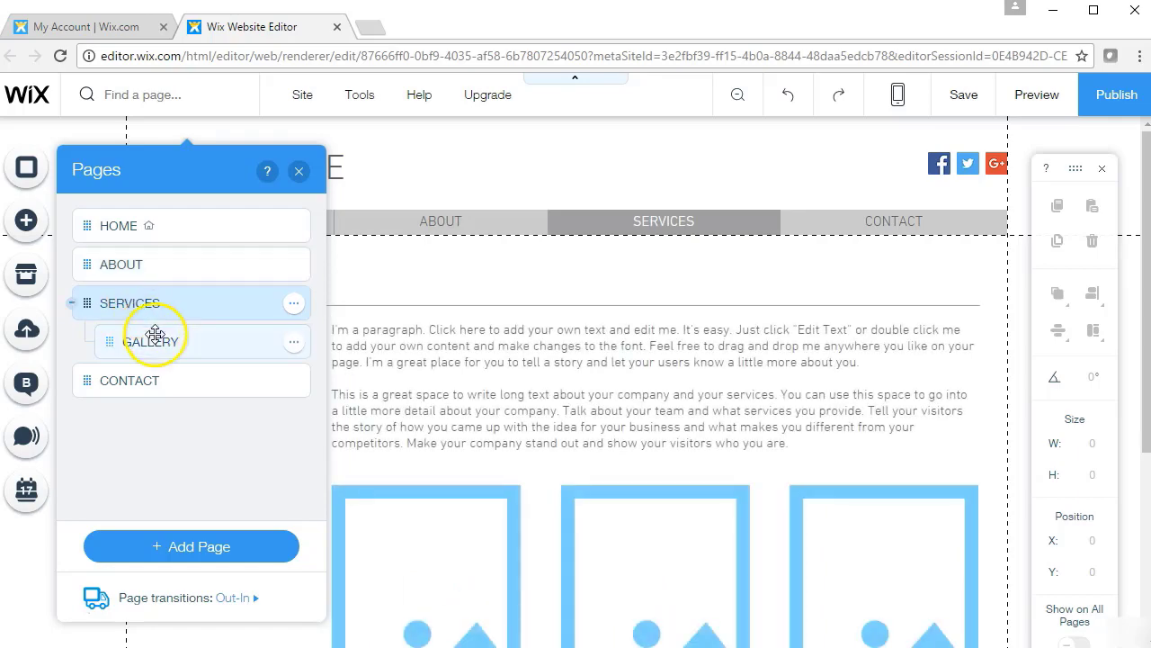
left_click(155, 342)
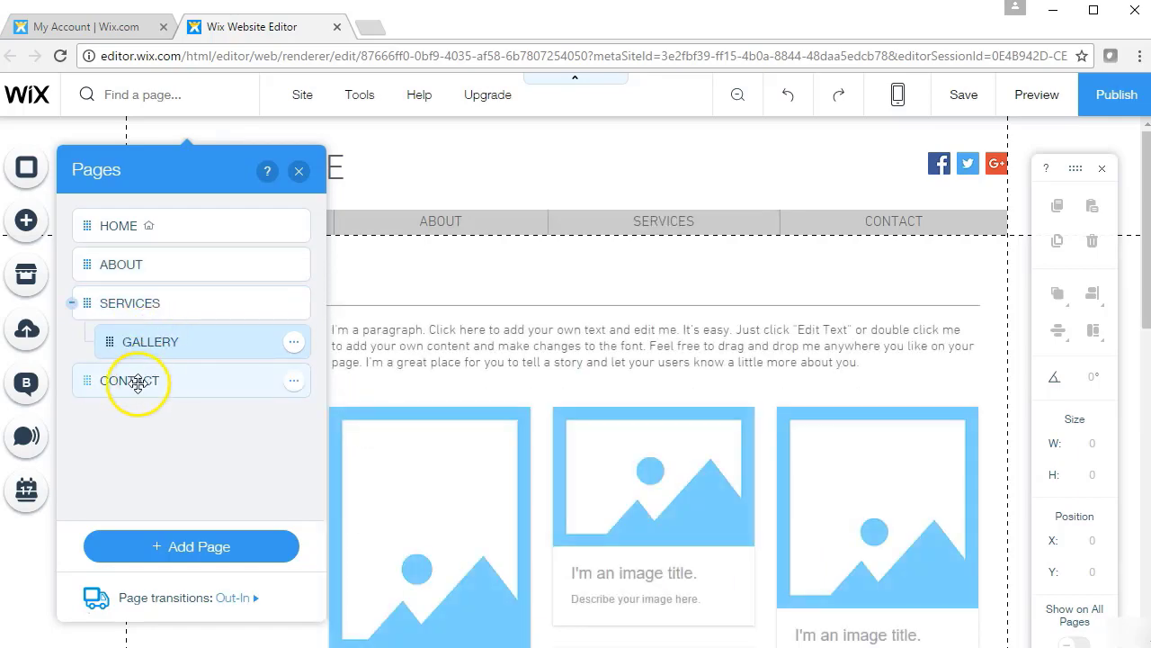
left_click(138, 383)
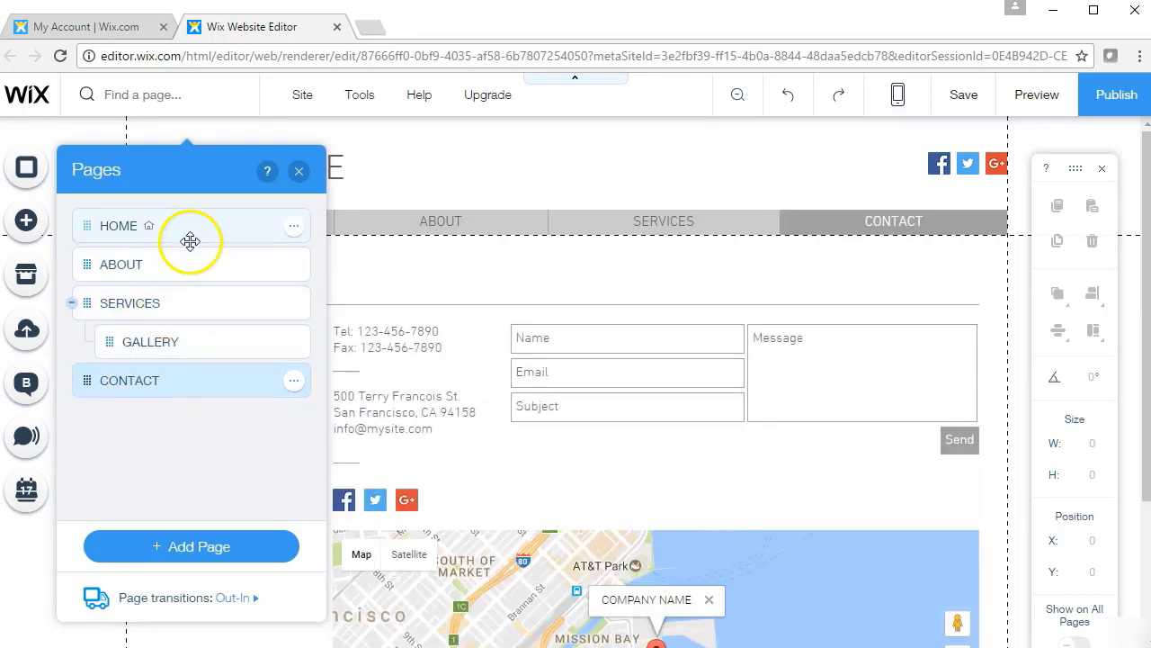
left_click(191, 226)
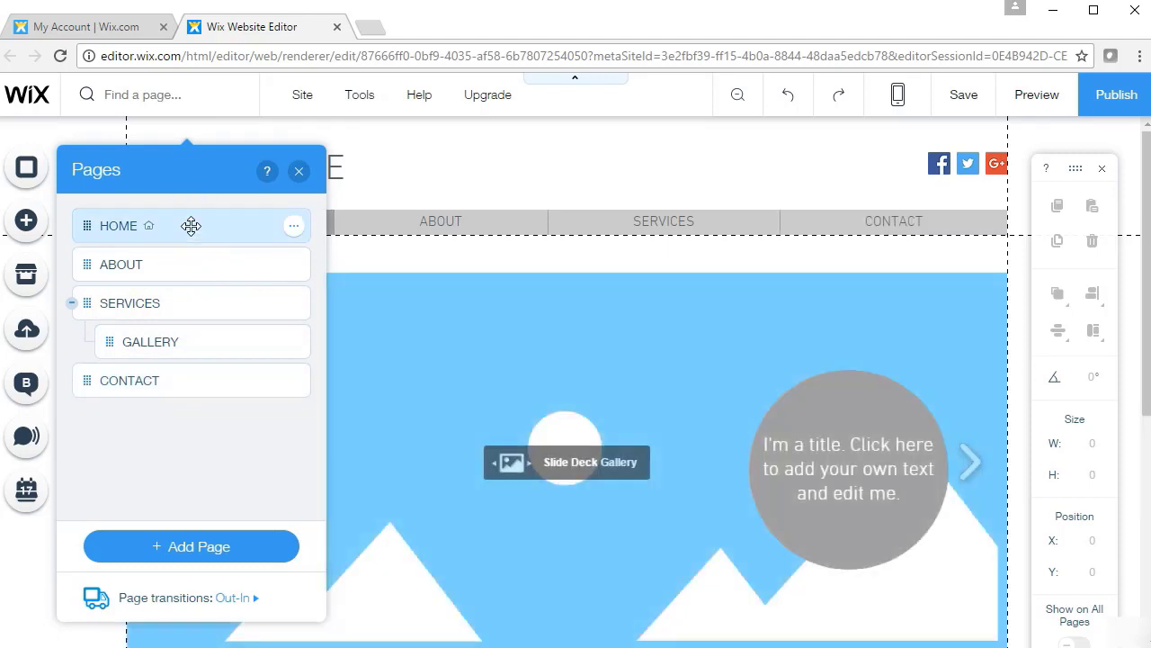
left_click(184, 558)
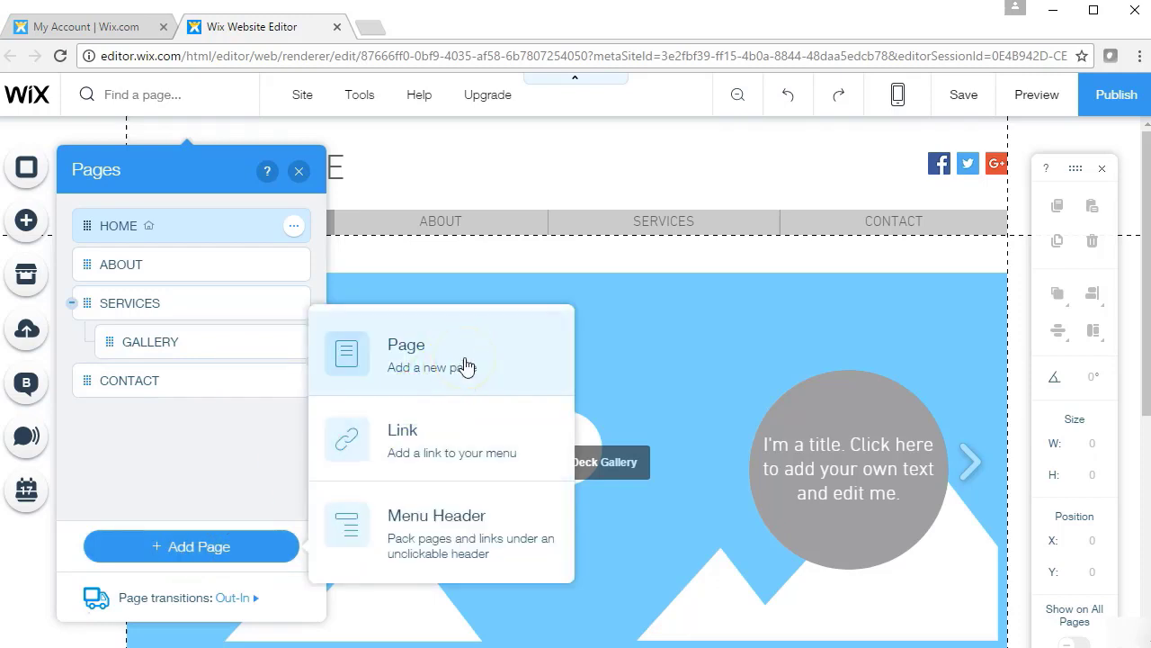
left_click(449, 437)
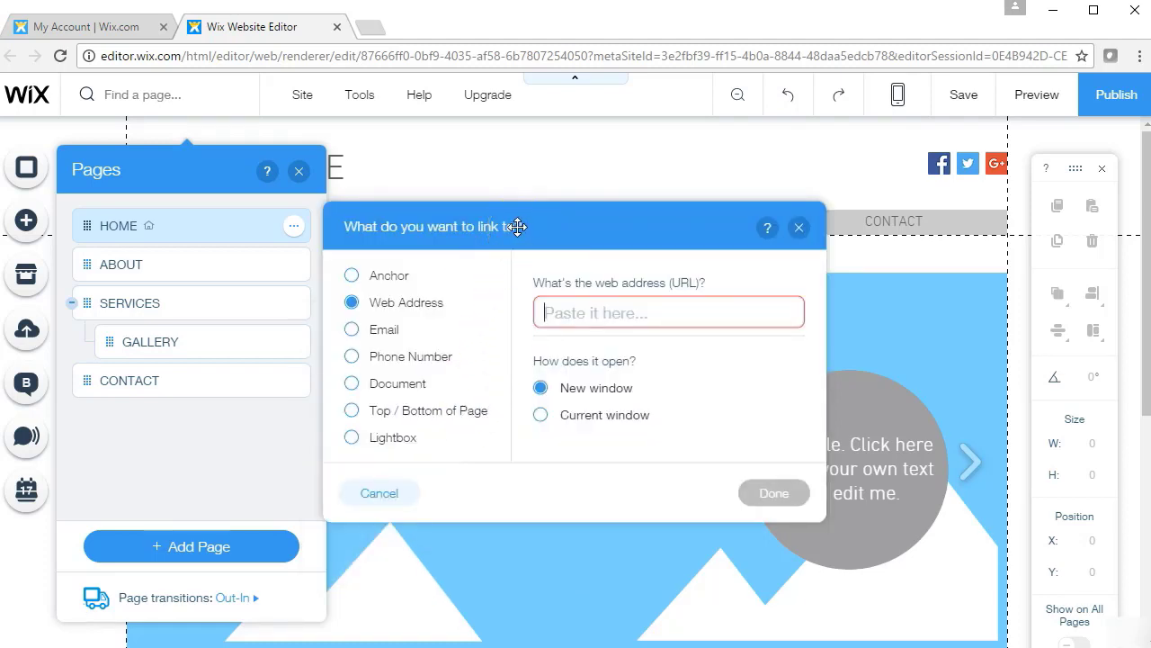
type("ww")
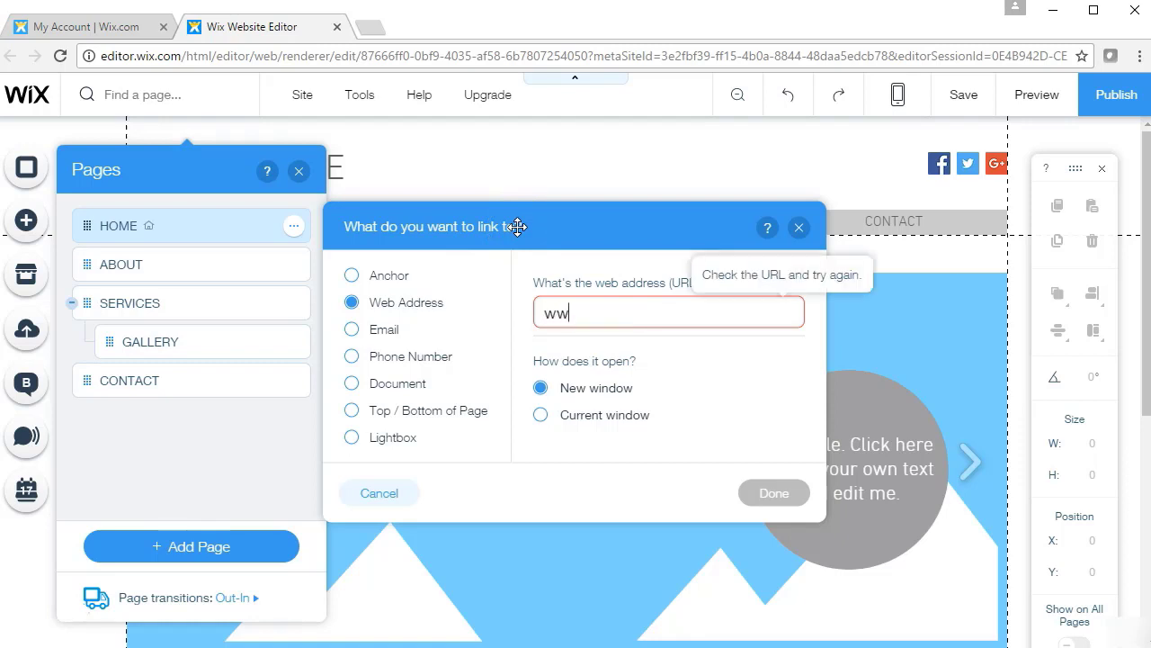
type("w.google.com")
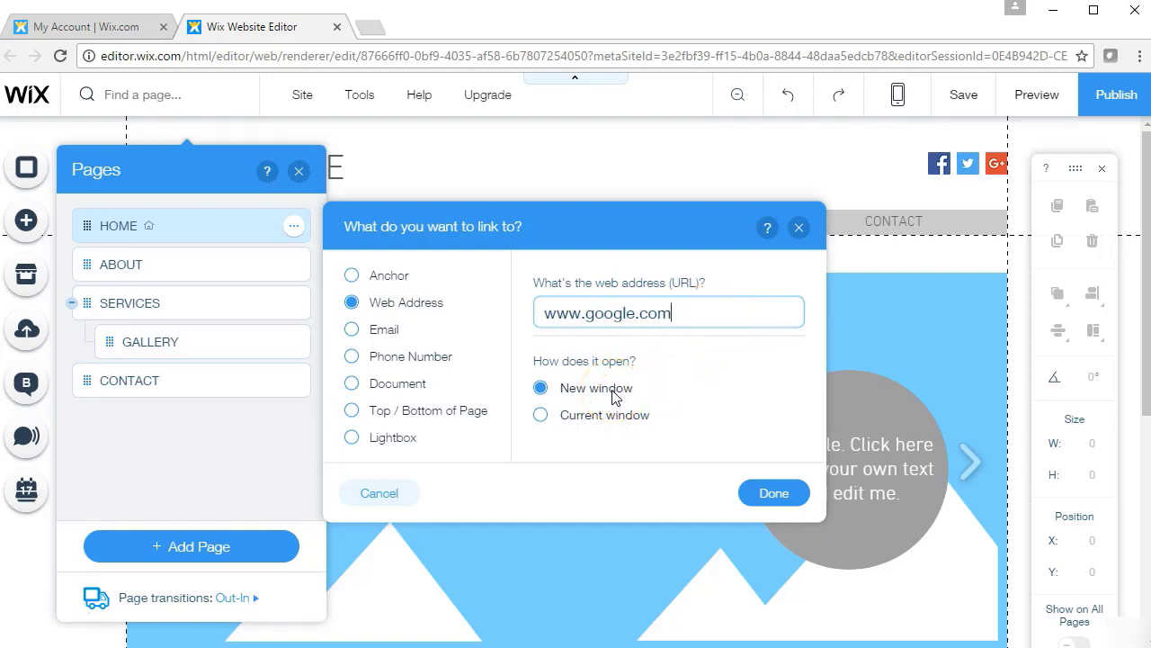
left_click(604, 419)
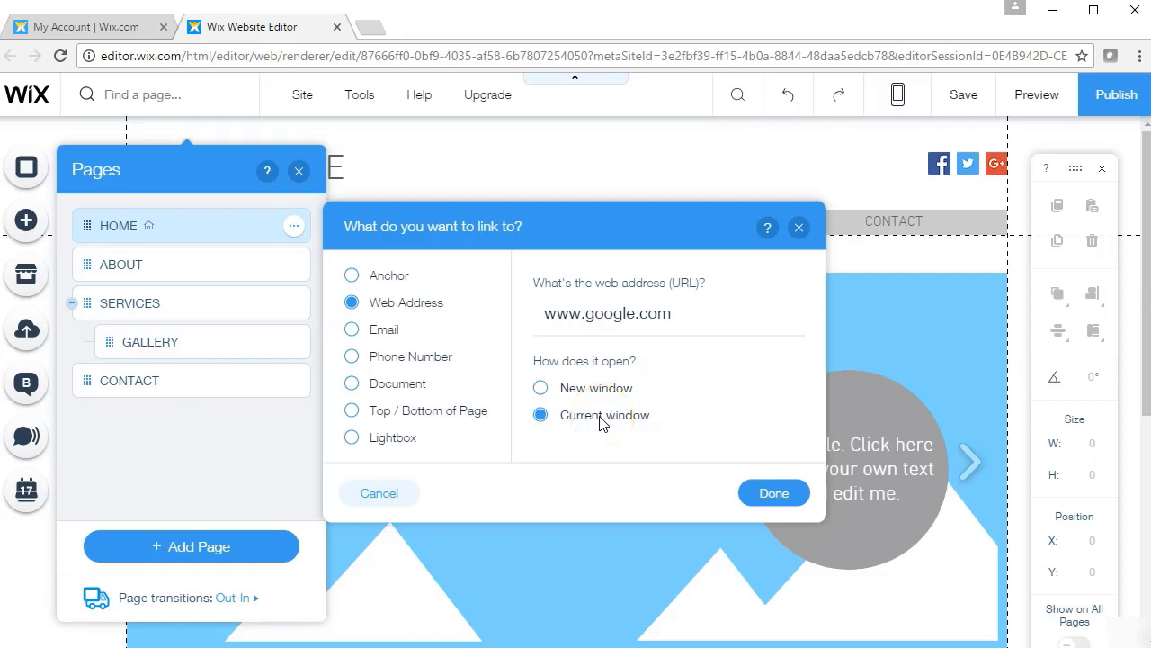
left_click(797, 229)
left_click(174, 553)
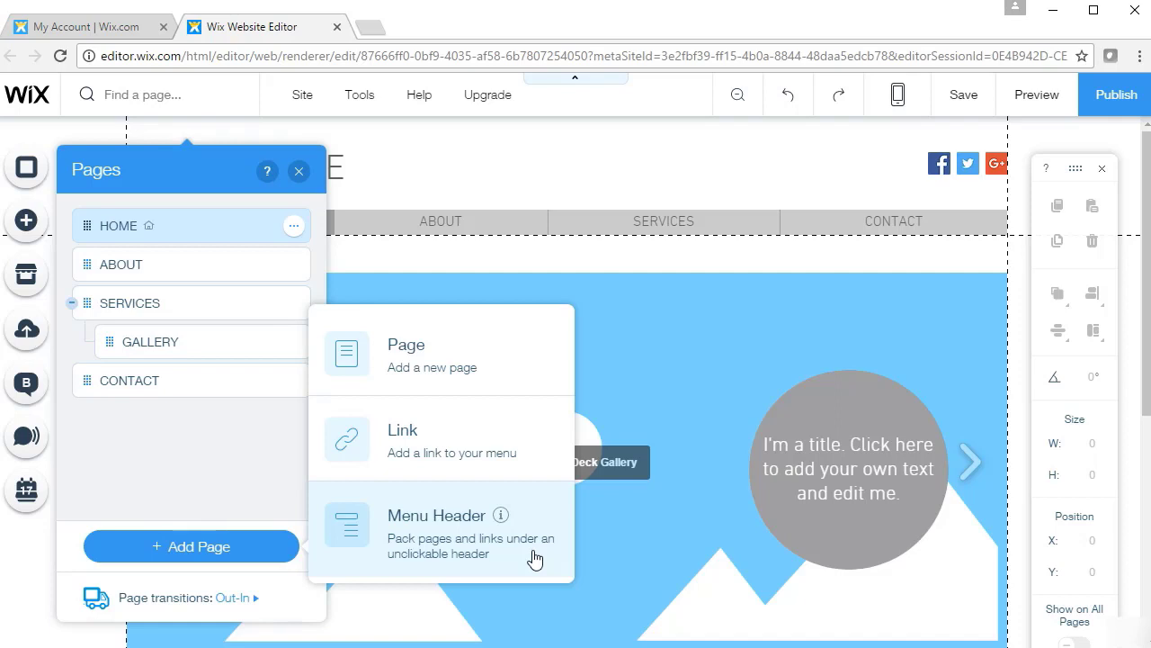
Nest CONTACT under SERVICES beside GALLERY and confirm the dropdown in preview
left_click(200, 490)
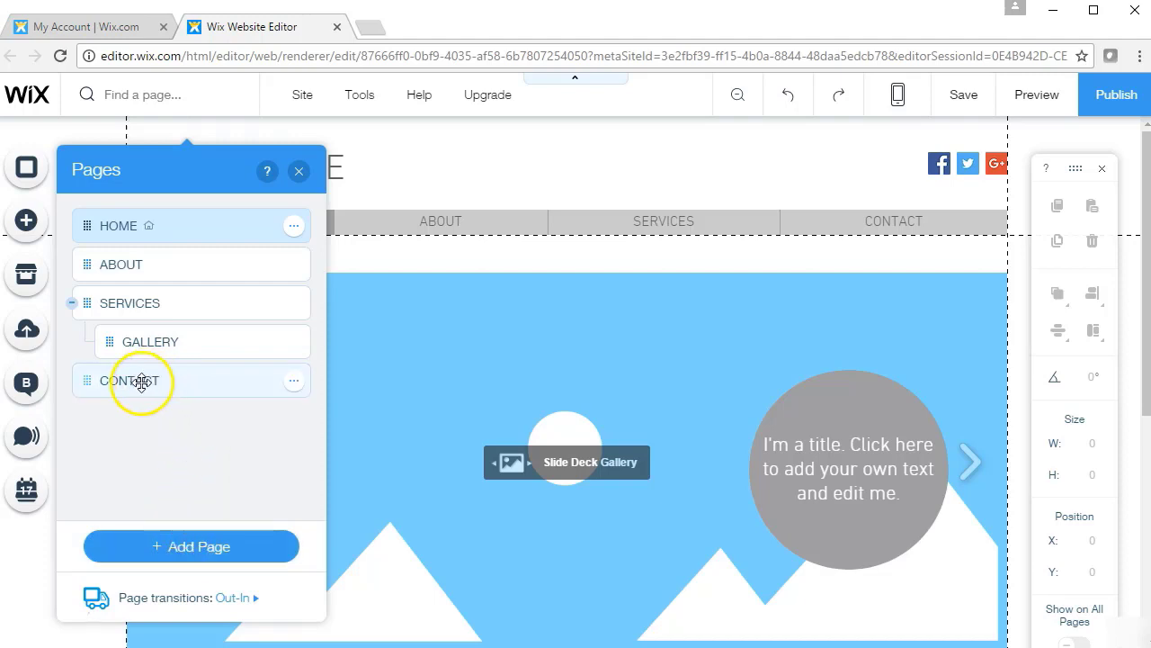
left_click_drag(141, 381, 218, 377)
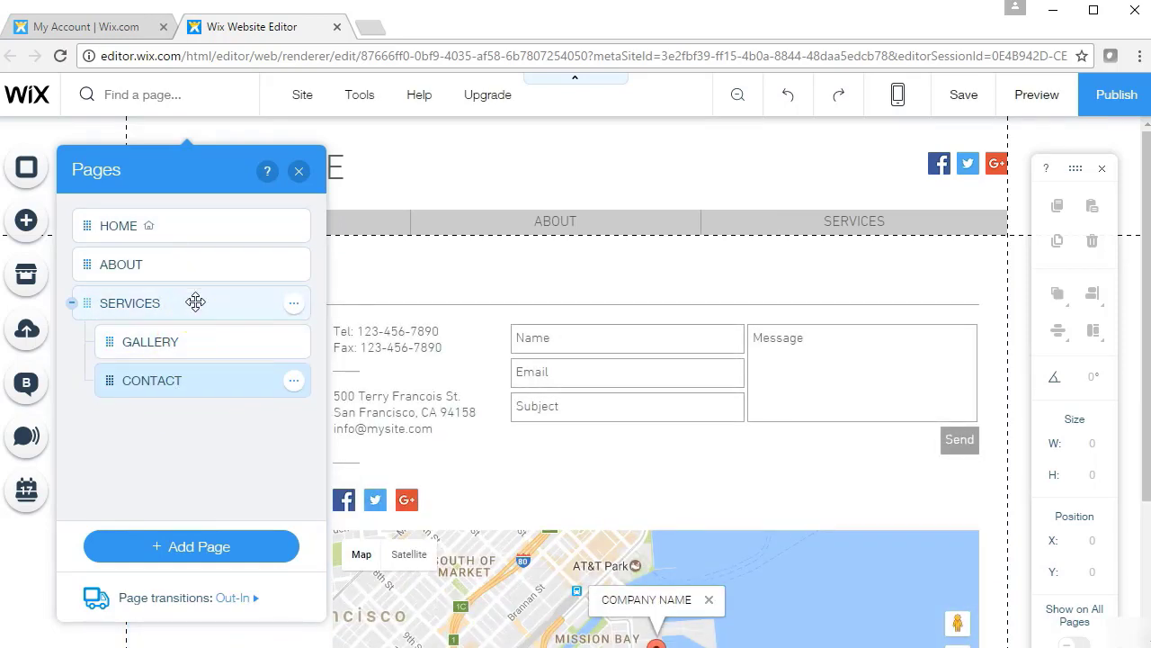
left_click(1037, 101)
mouse_move(847, 236)
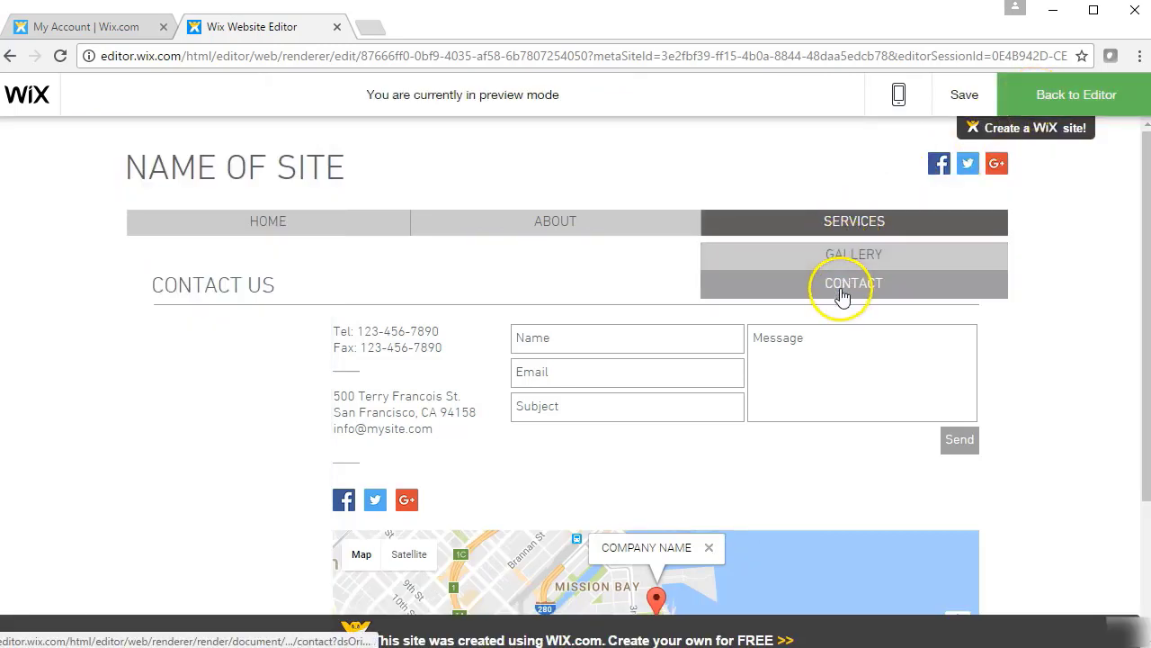
left_click(1042, 110)
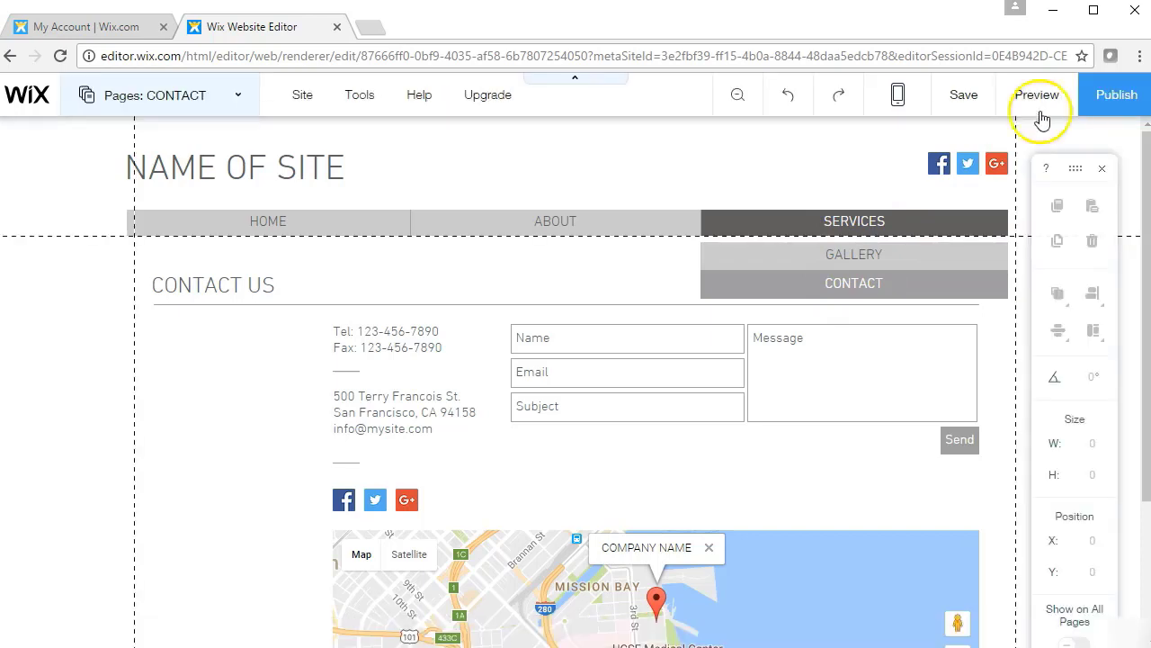
left_click(231, 98)
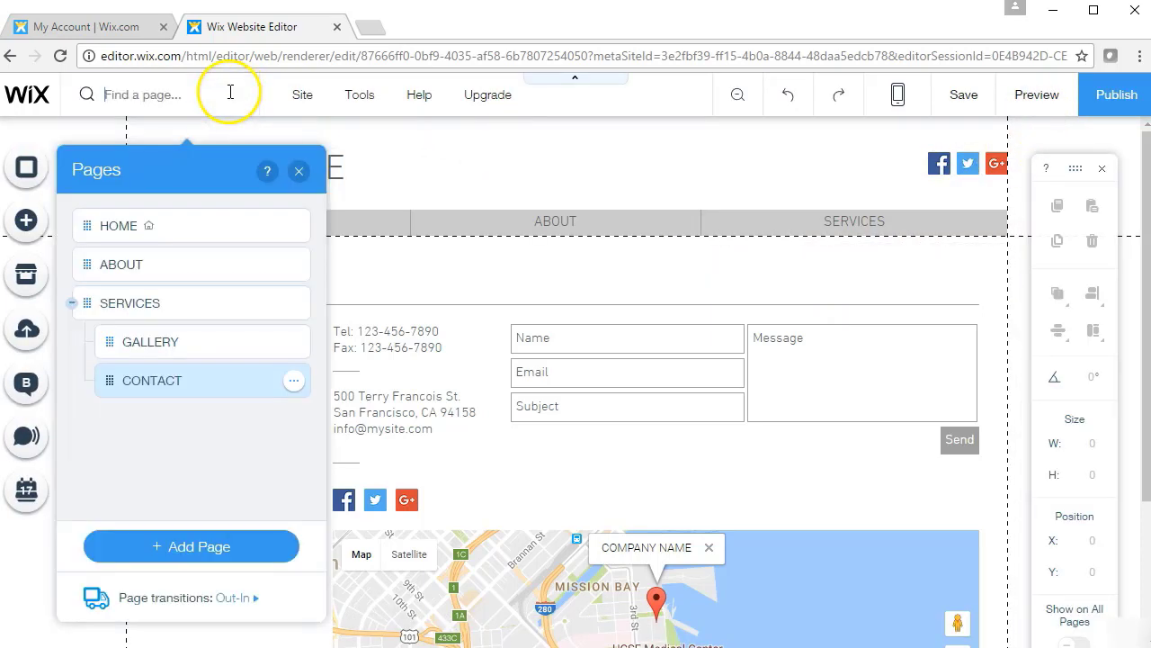
Add a blank page named NEW NAME after HOME, then bring up HOME's page options
left_click(198, 547)
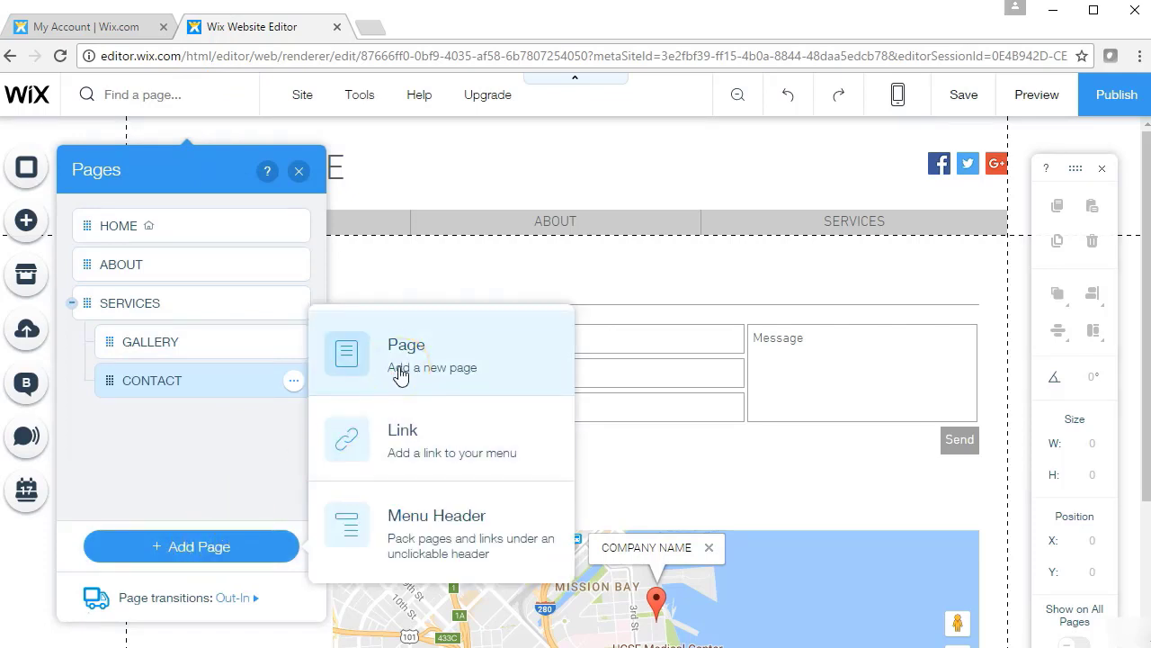
left_click(400, 374)
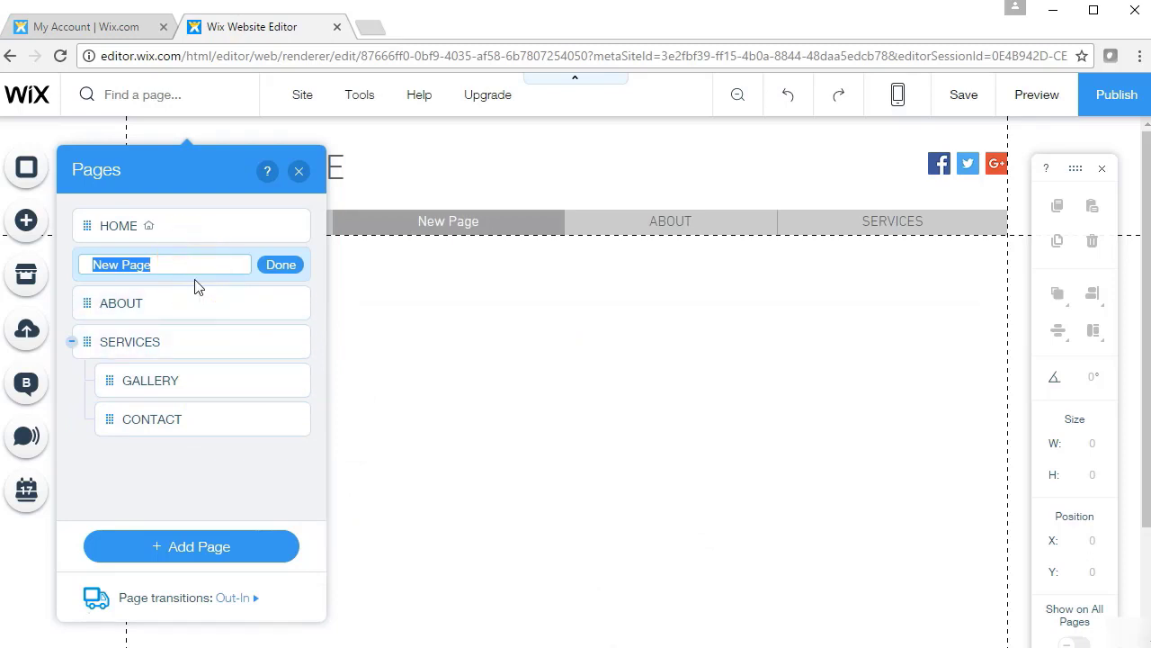
type("NEW NAME")
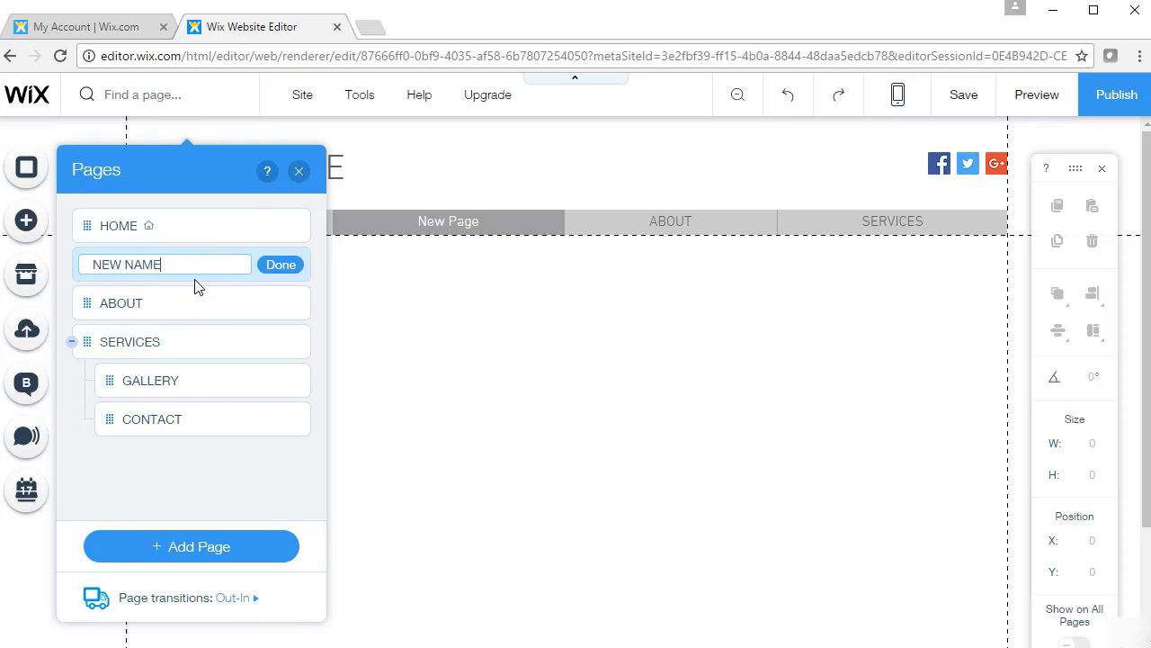
left_click(278, 267)
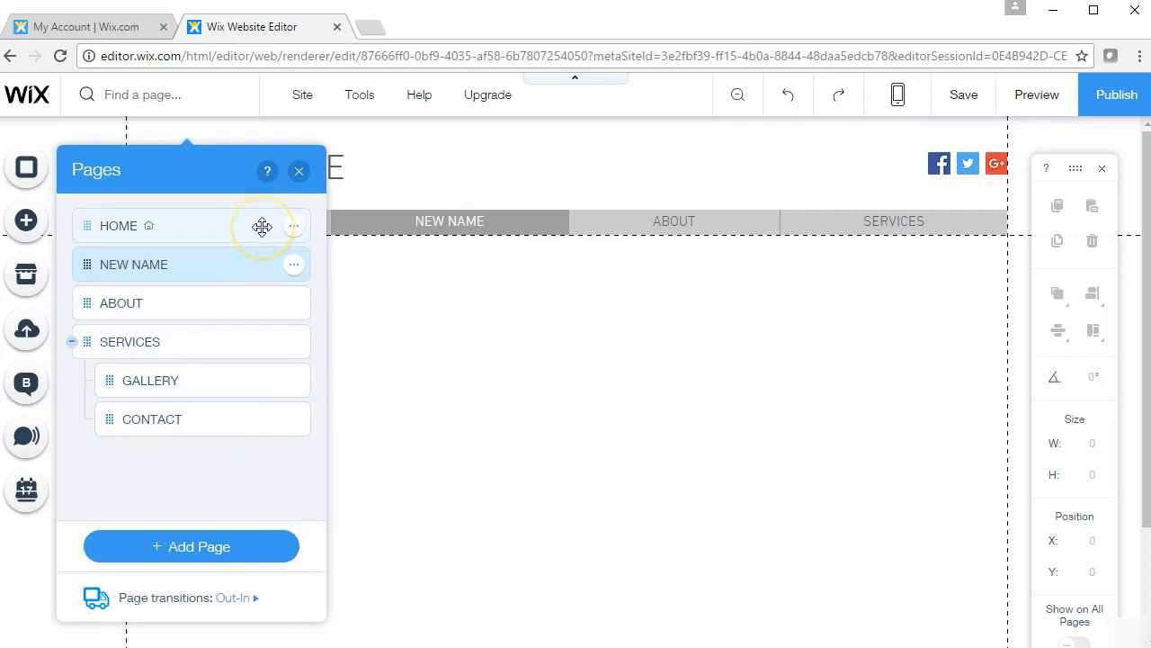
left_click(293, 227)
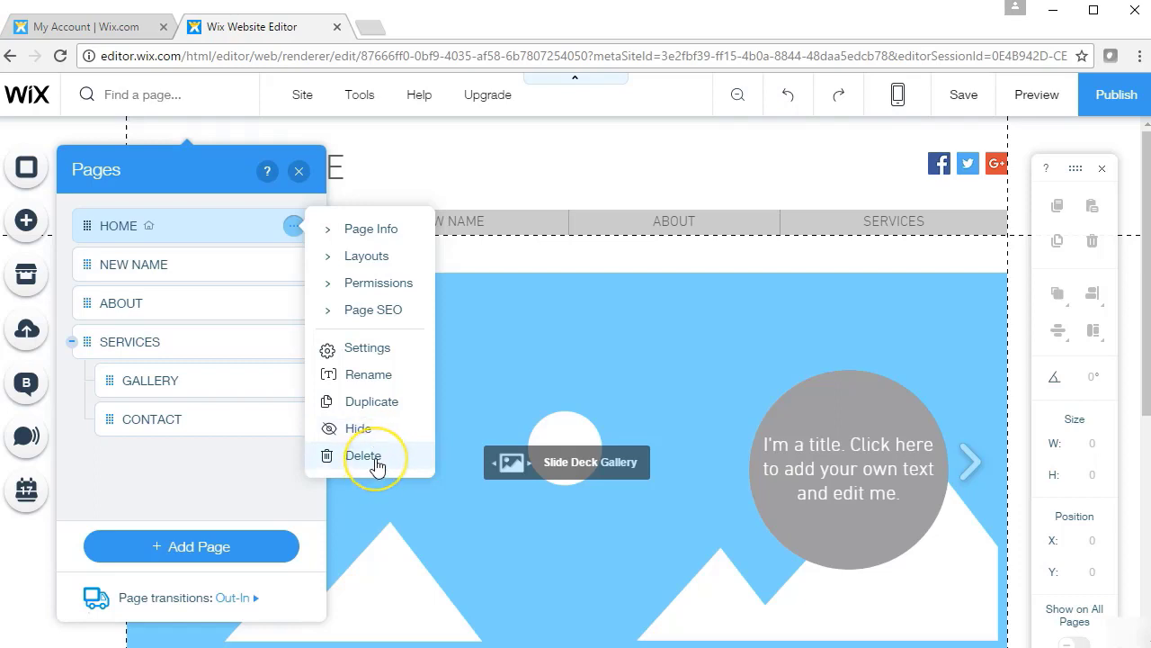
Open HOME's page settings and browse its Page Info, Layouts and Permissions tabs
left_click(399, 351)
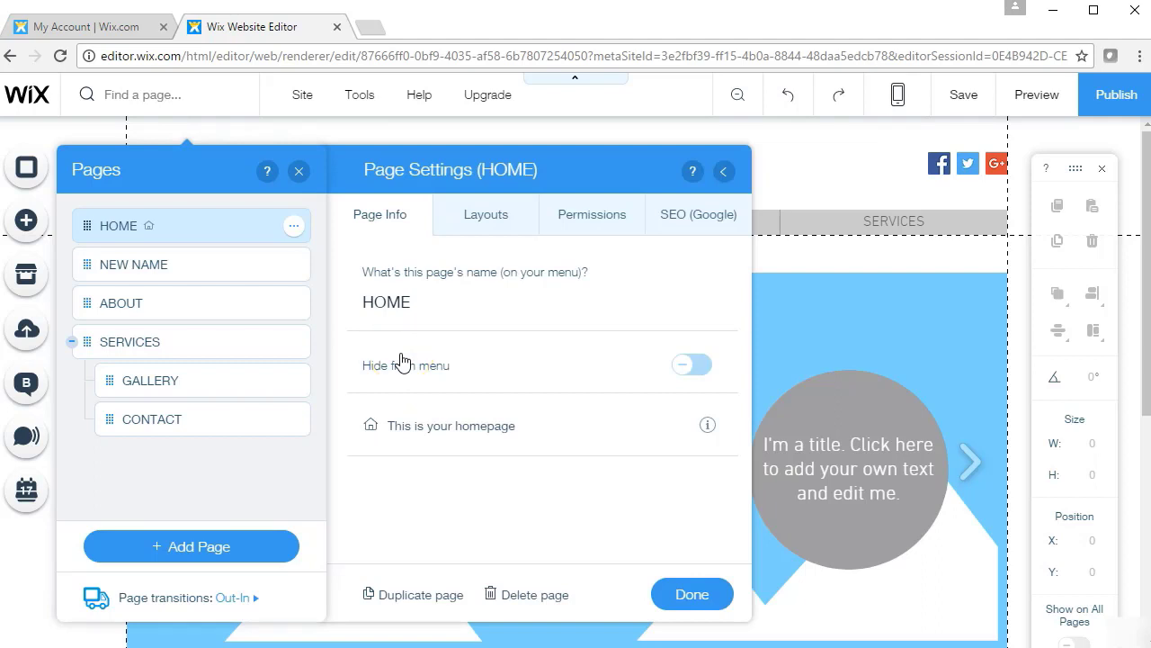
left_click(294, 226)
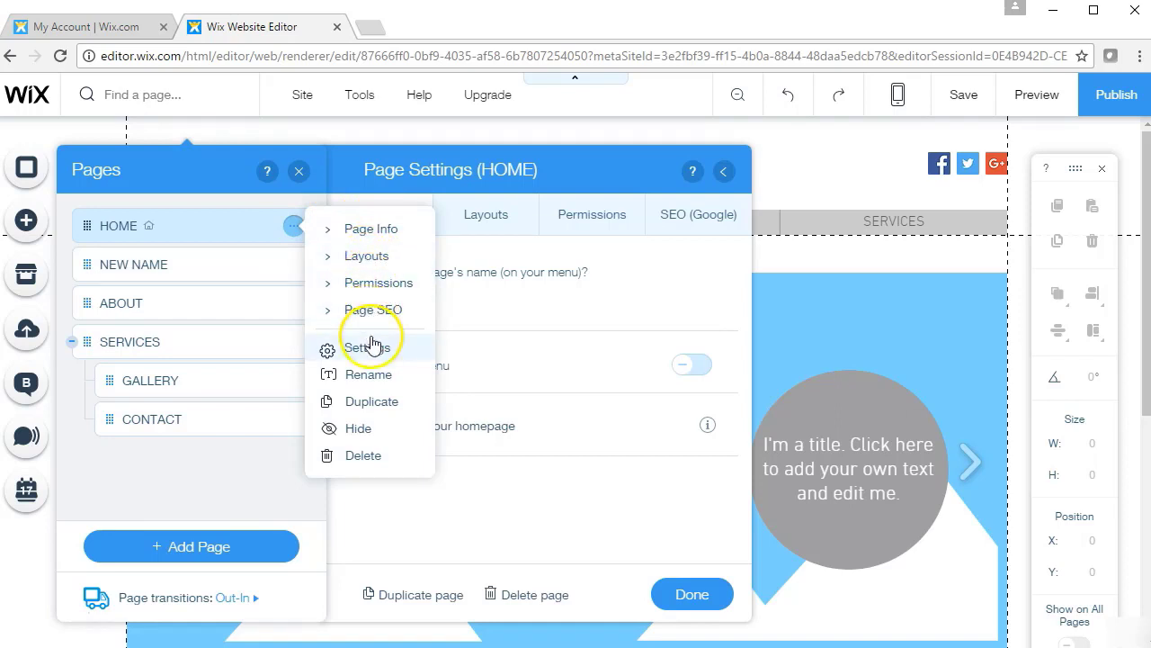
left_click(606, 181)
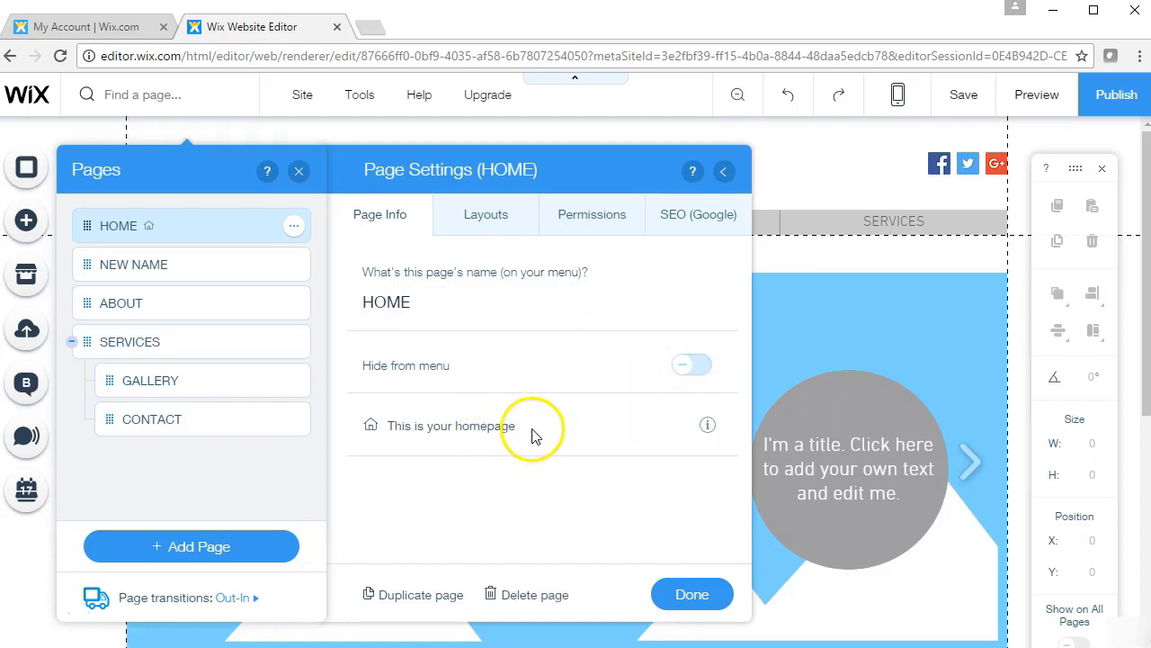
left_click(493, 210)
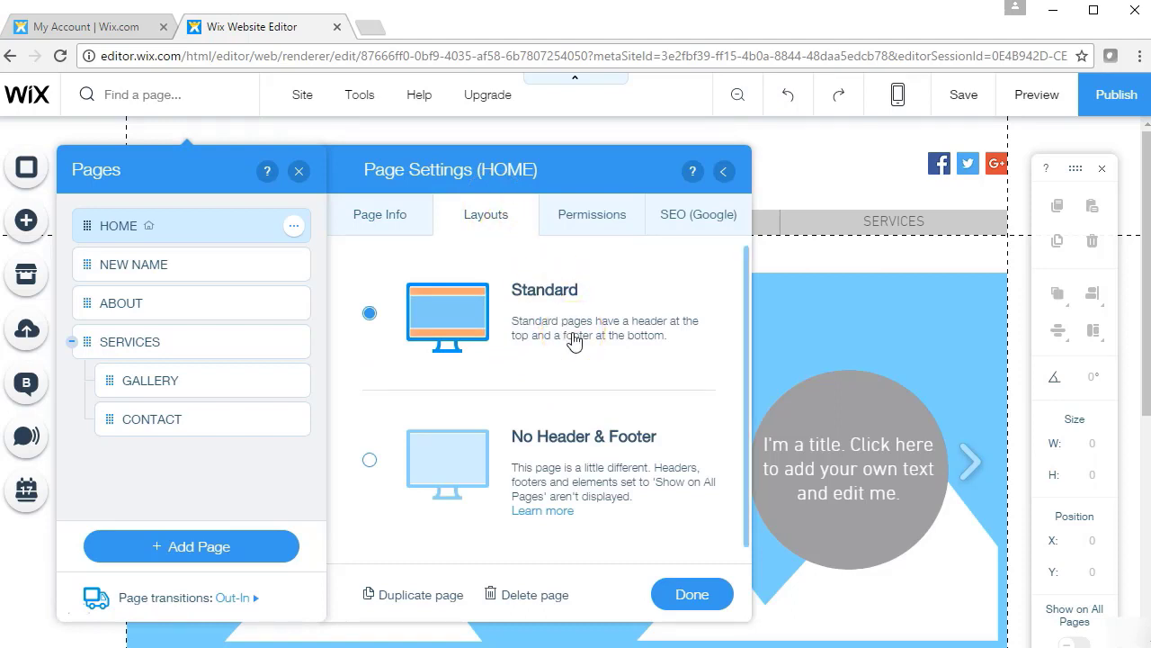
left_click(618, 222)
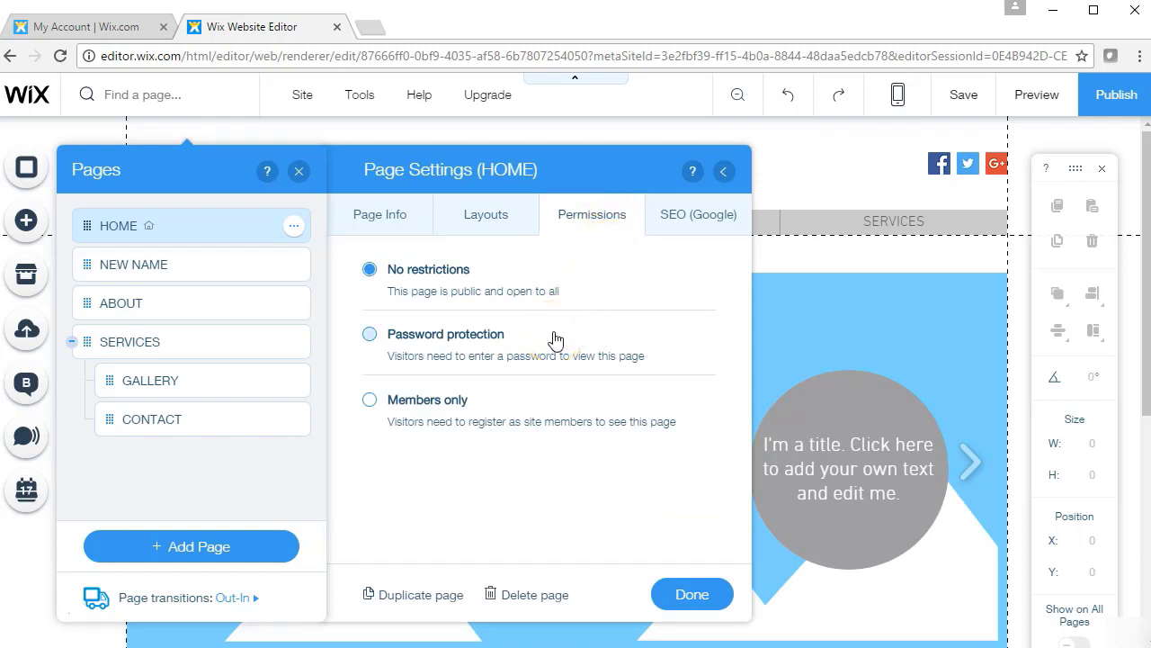
Try password protection, then set HOME to Members only with English registration
left_click(512, 339)
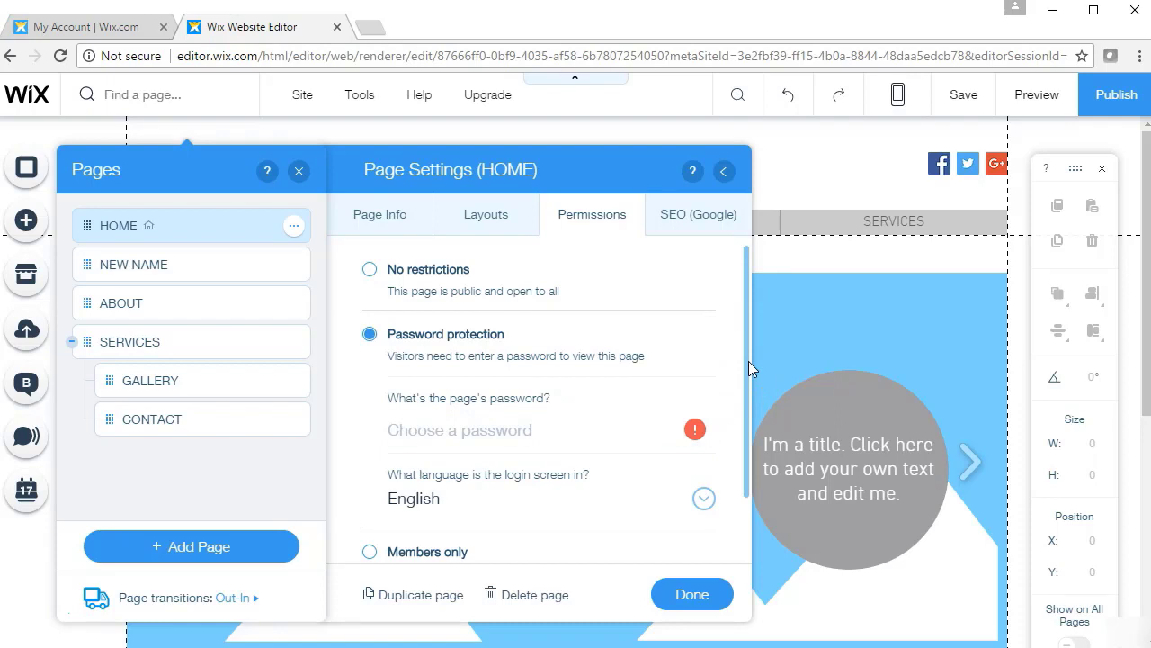
left_click(483, 430)
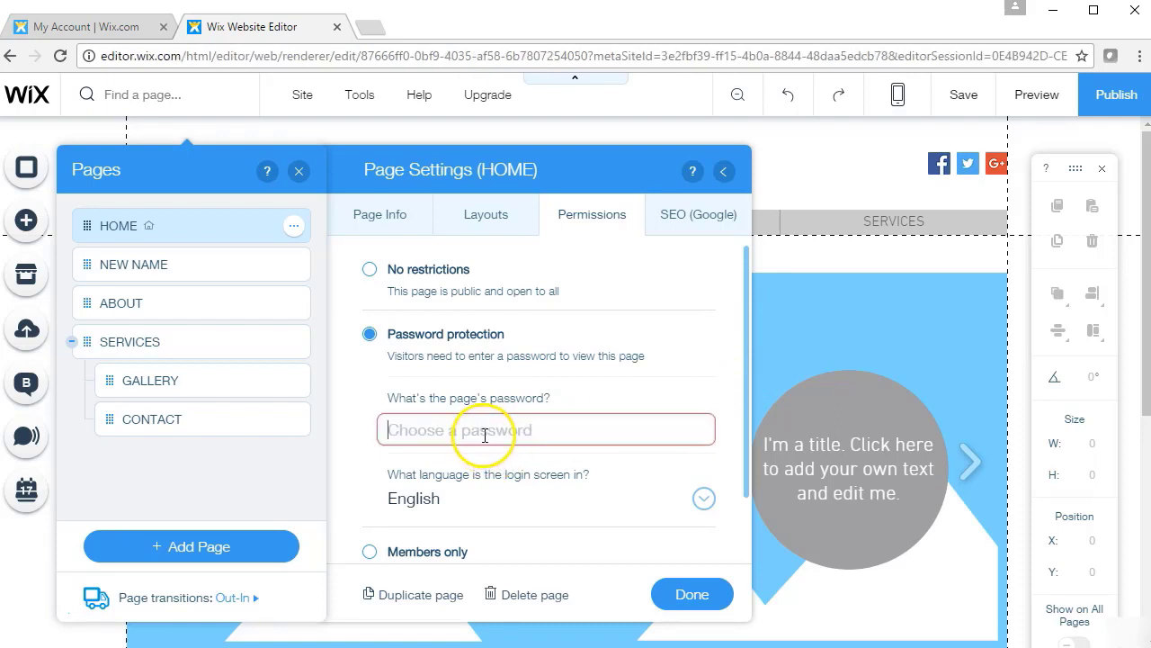
type("PASSWORD")
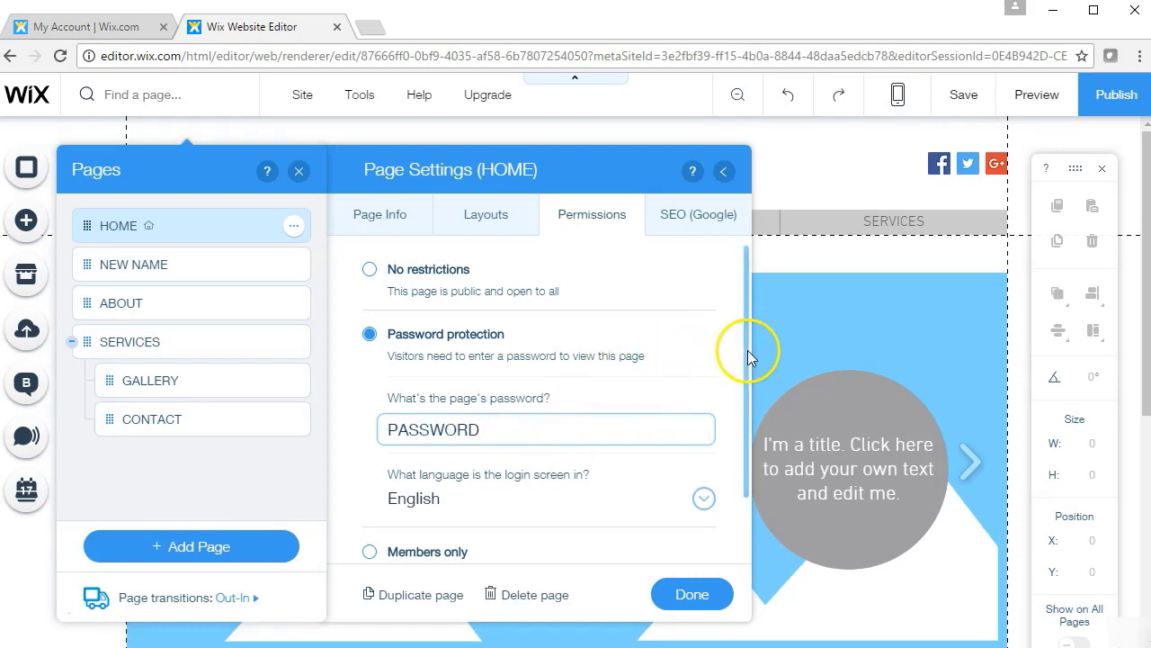
left_click_drag(747, 350, 753, 404)
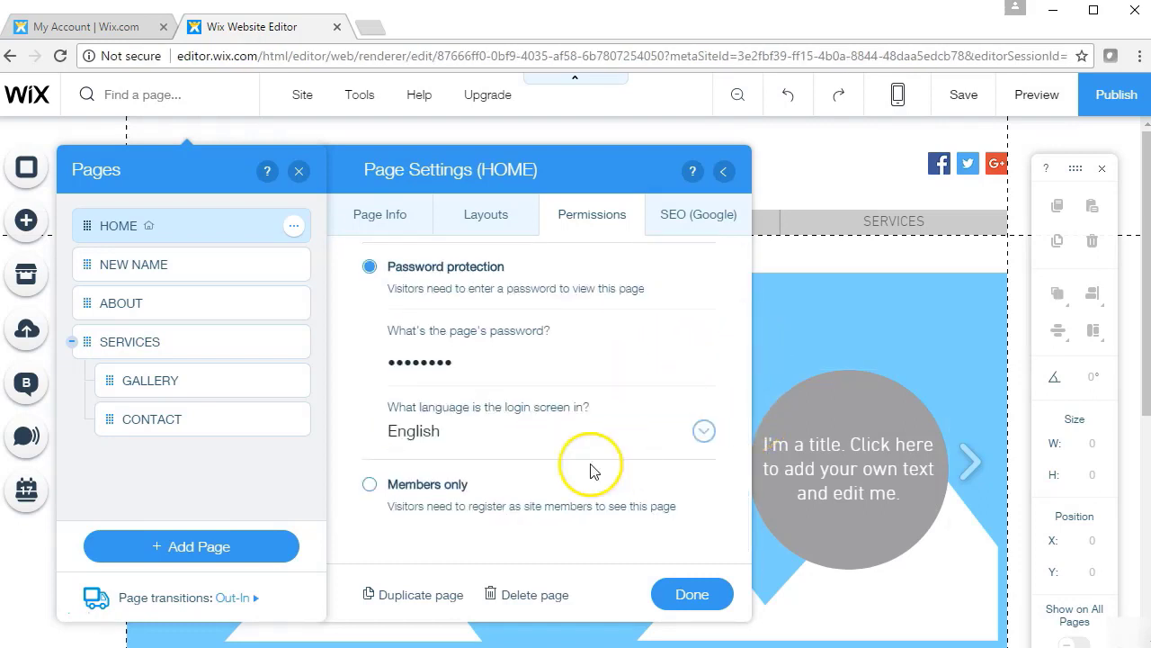
left_click(437, 483)
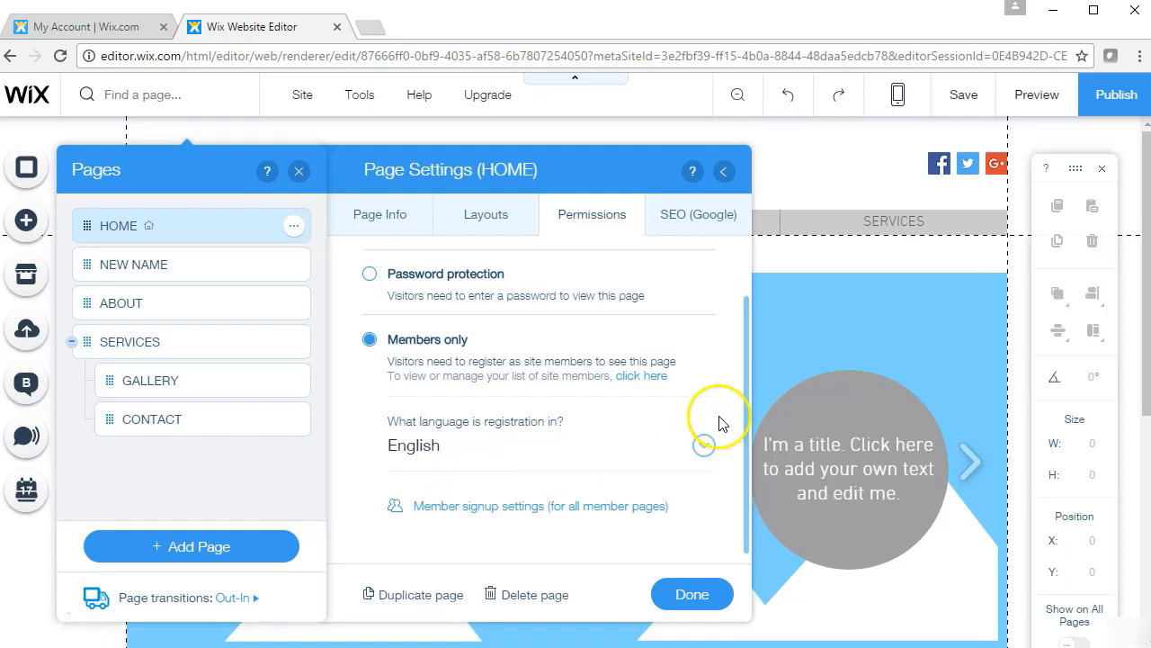
left_click(694, 499)
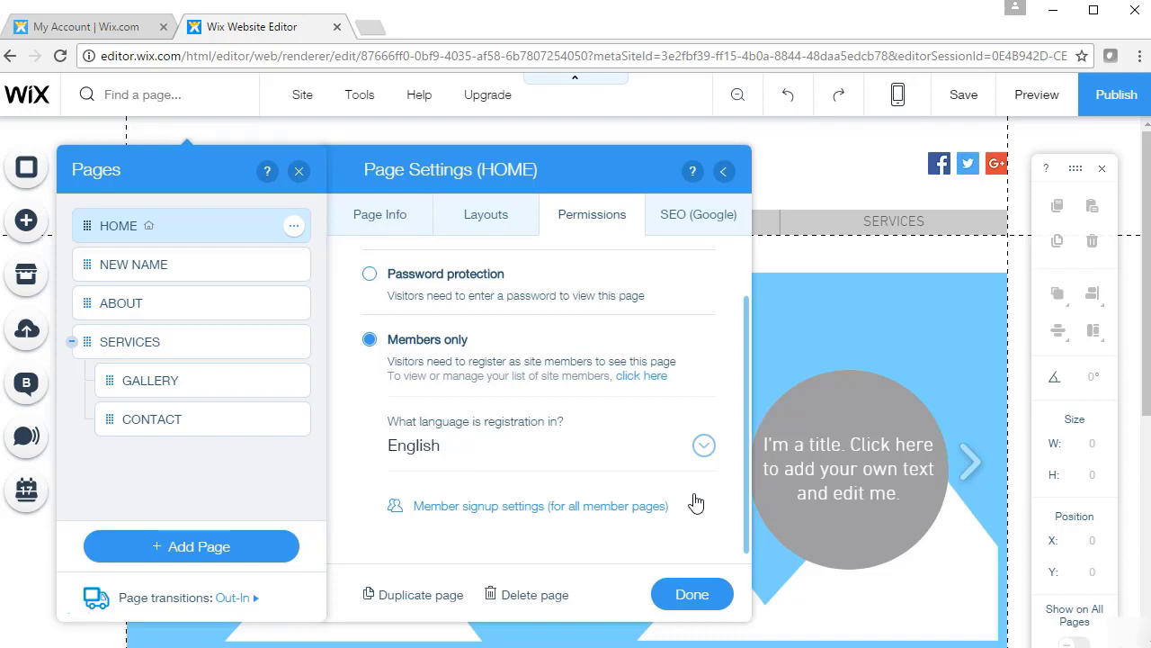
left_click(556, 419)
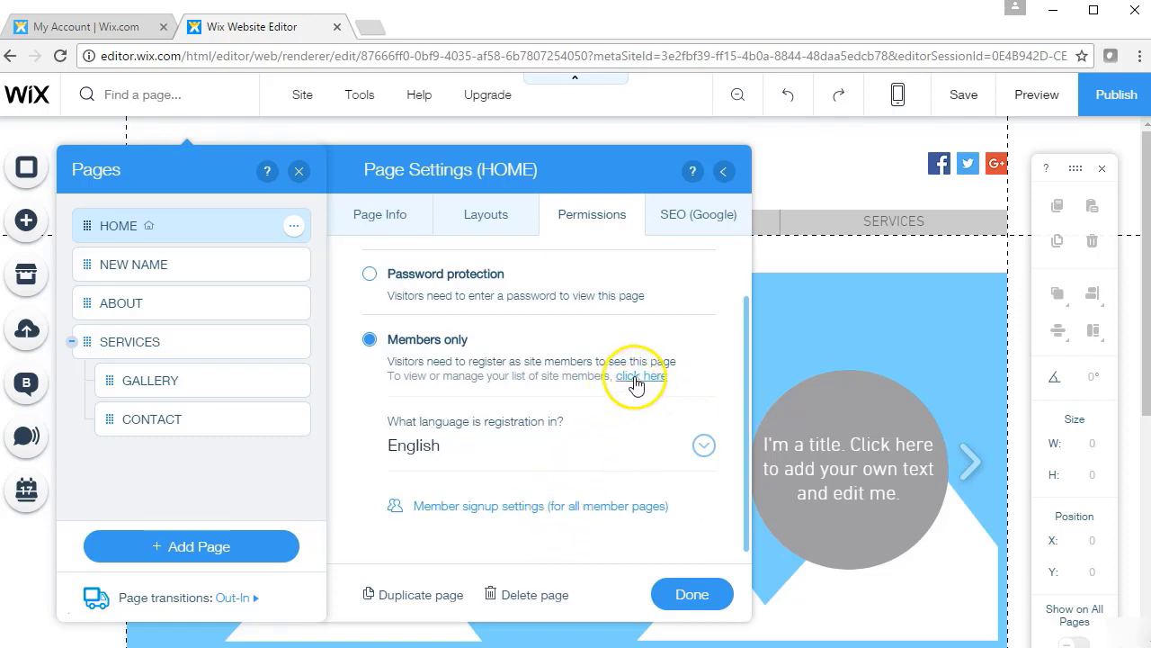
left_click_drag(749, 373, 749, 282)
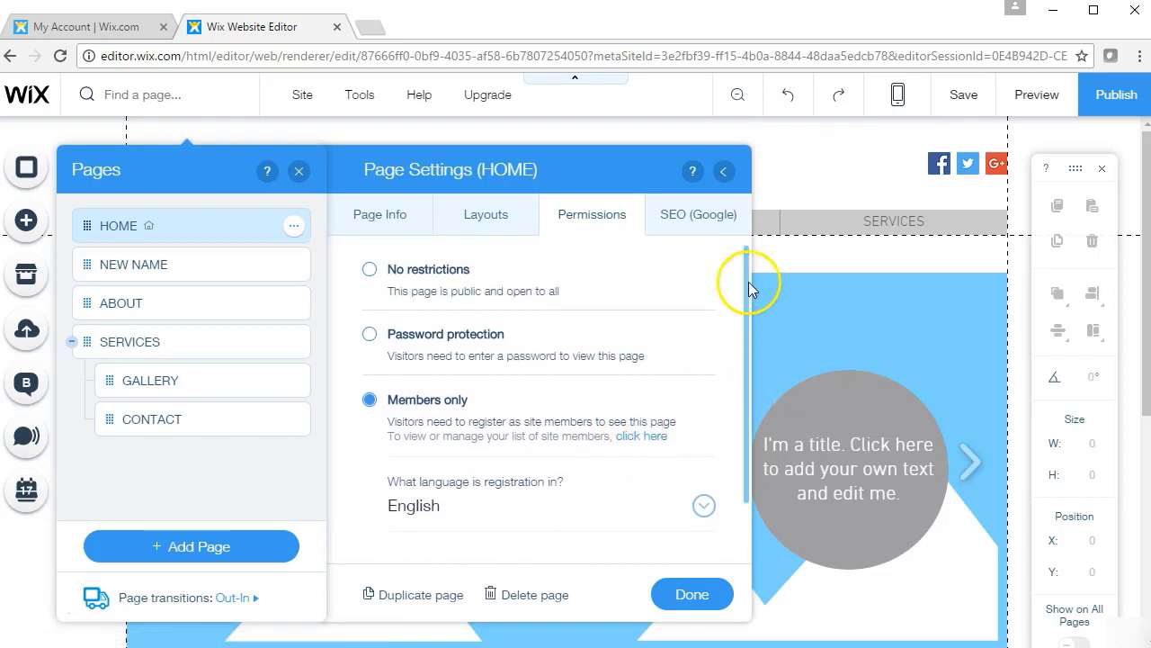
Review HOME's SEO (Google) settings and glance at the NEW NAME page's options
left_click(704, 208)
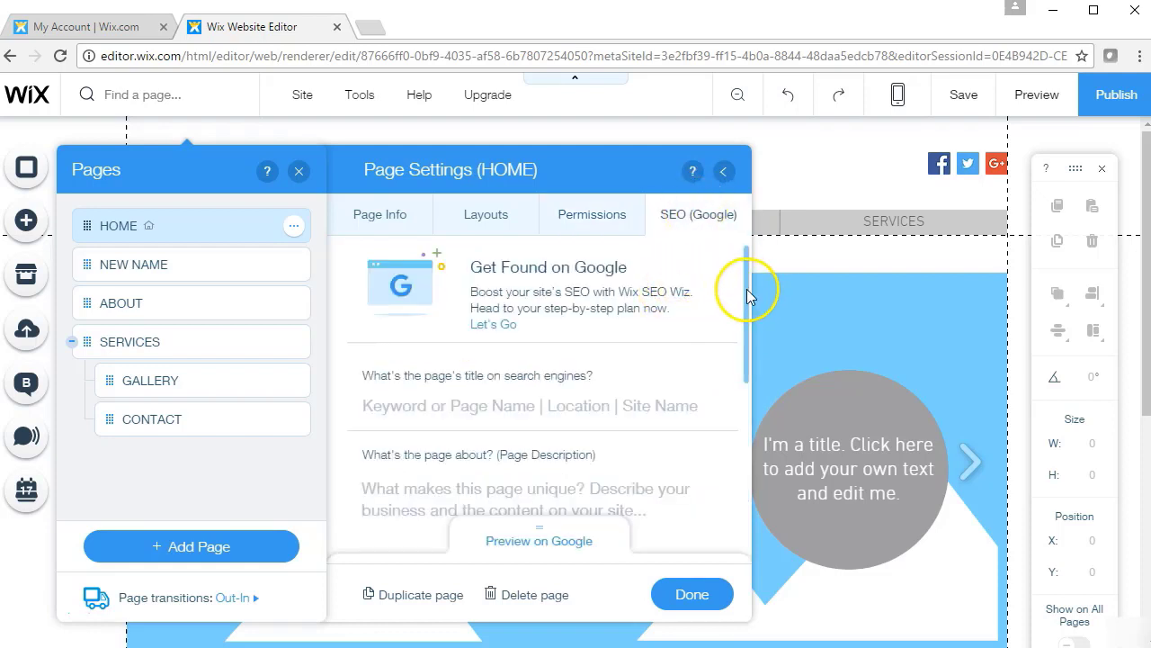
left_click_drag(745, 290, 743, 326)
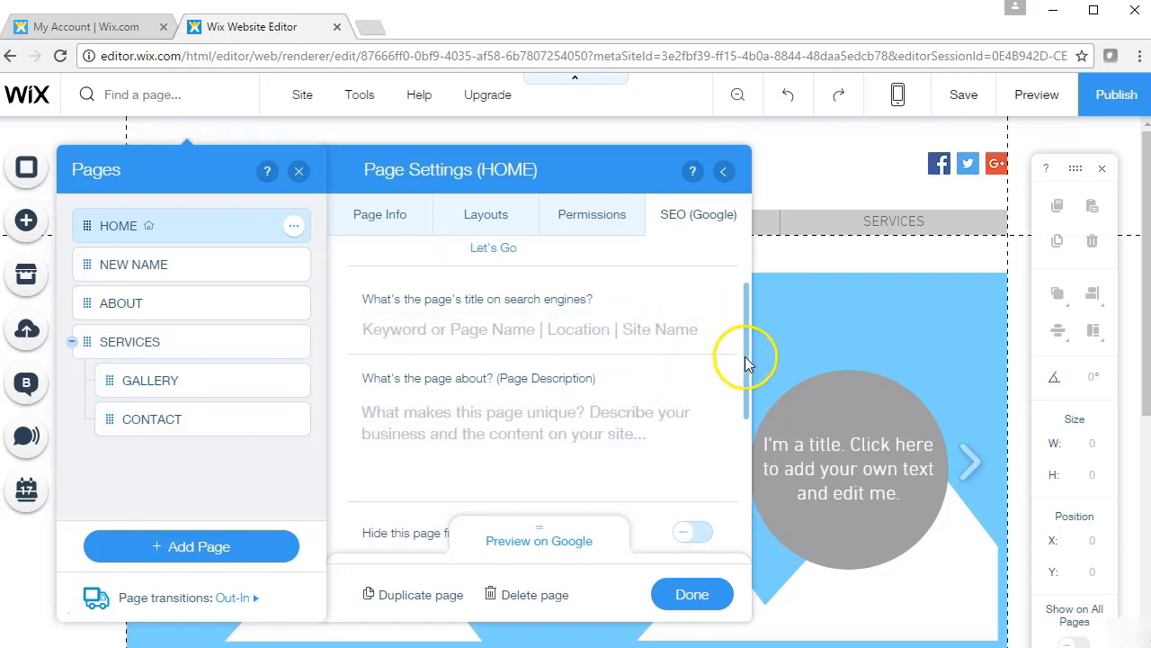
left_click_drag(745, 360, 732, 506)
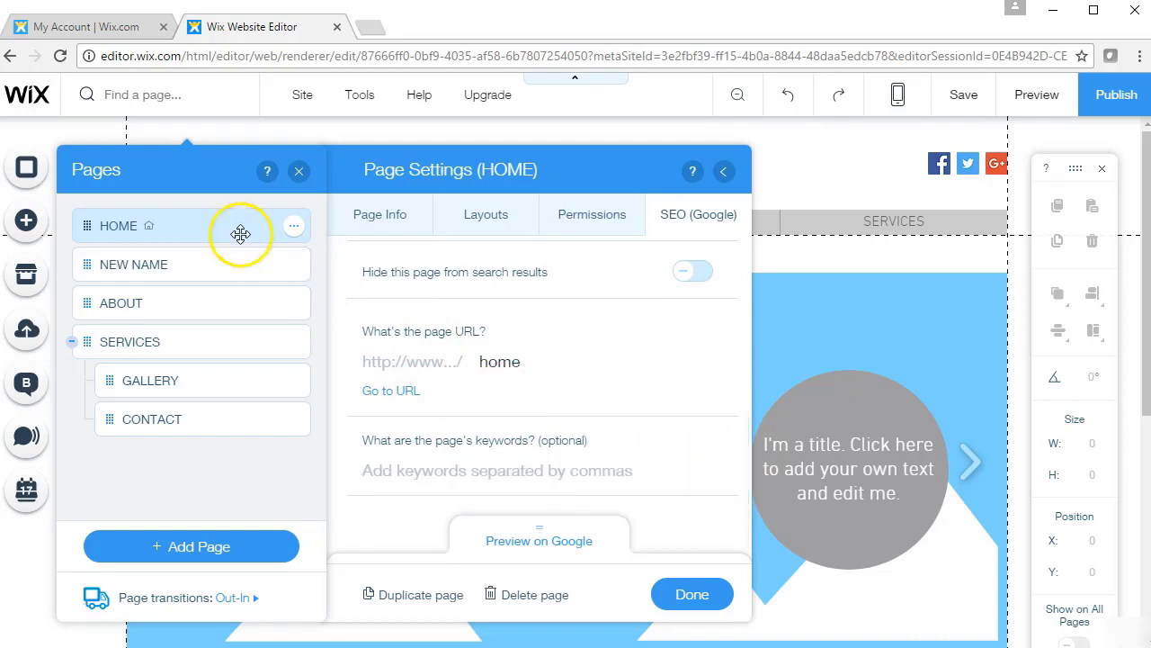
left_click(295, 266)
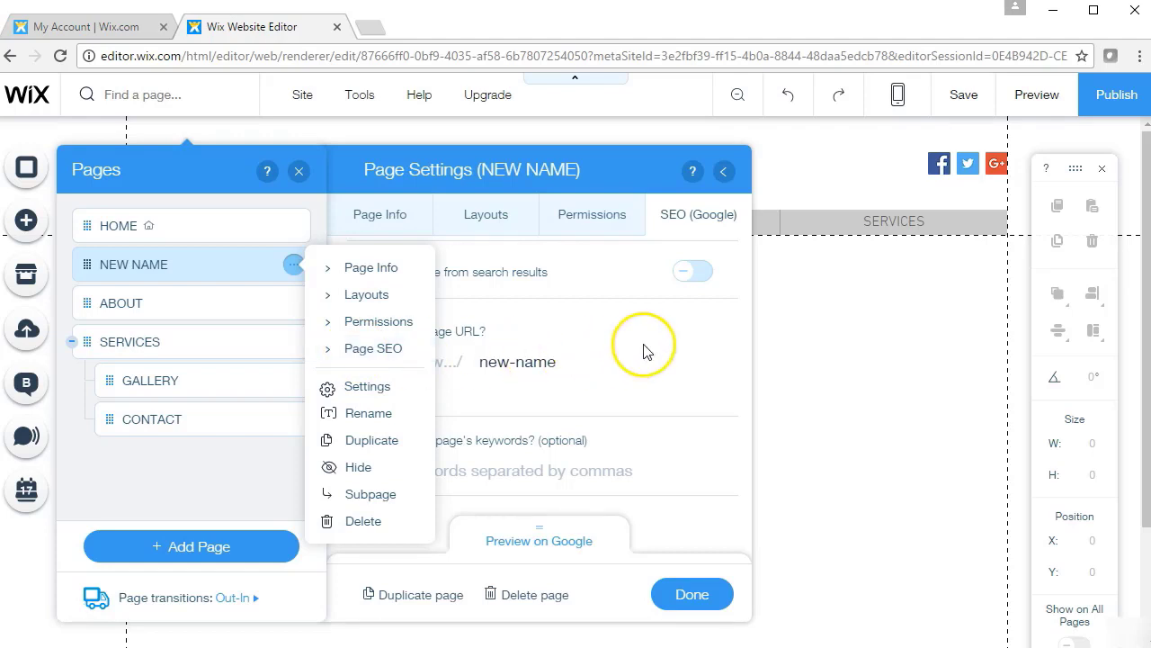
left_click(197, 256)
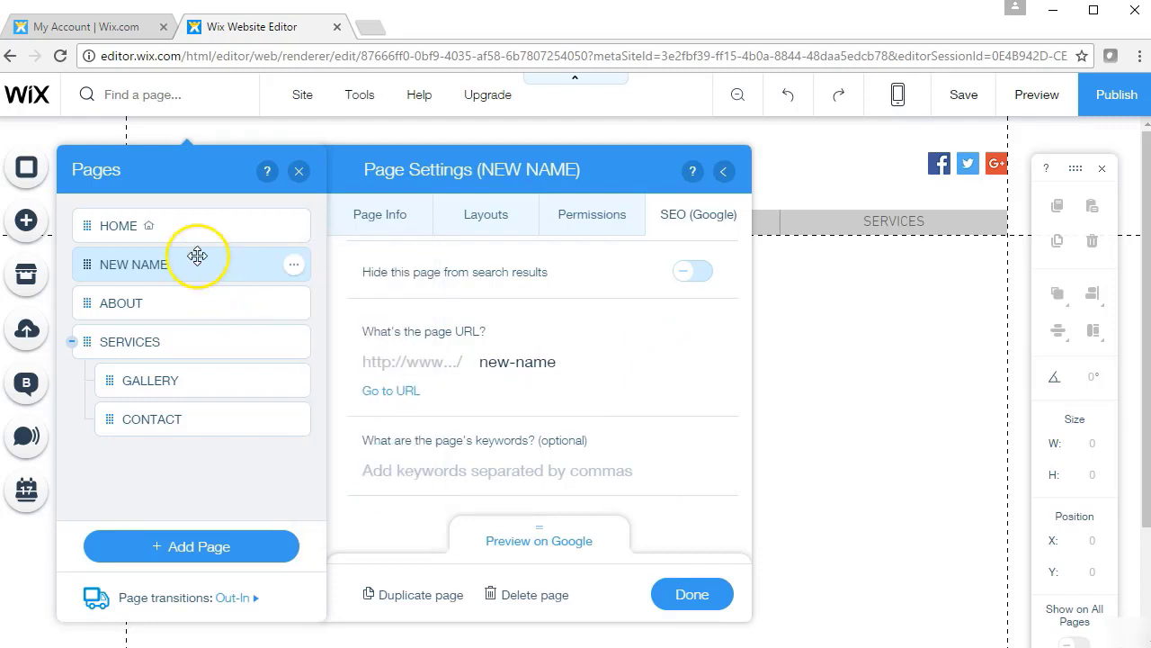
Switch to ABOUT, cycle through its settings tabs, and close Page Settings
left_click(199, 312)
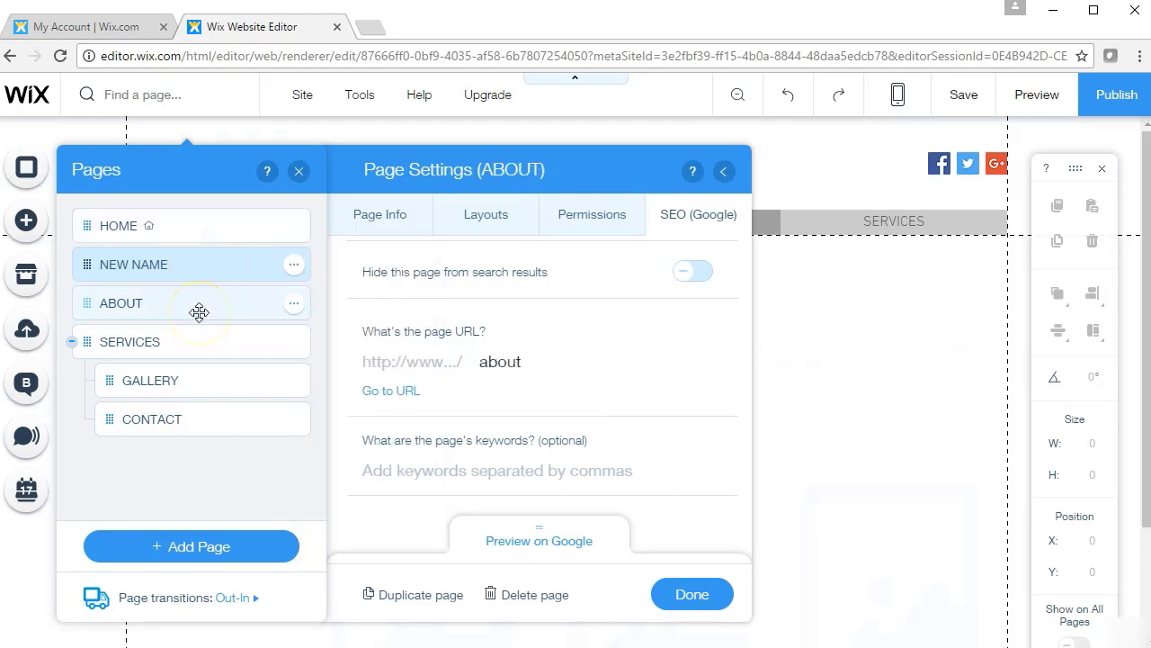
left_click(394, 229)
left_click(495, 223)
left_click(550, 218)
left_click(670, 218)
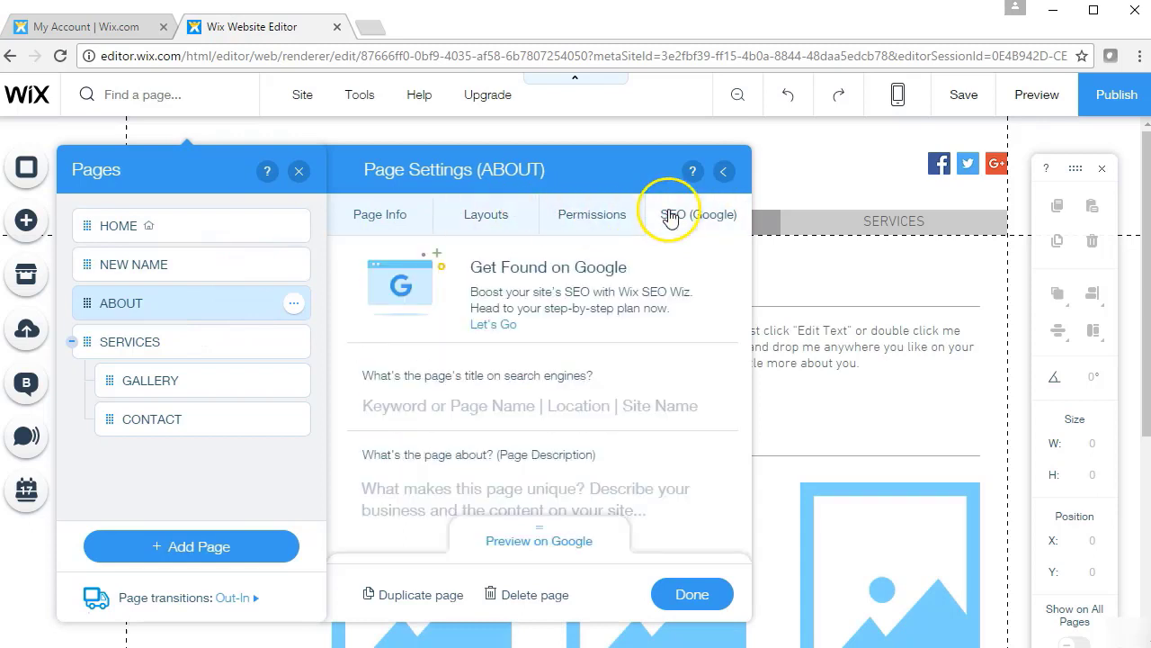
left_click(586, 220)
left_click(501, 211)
left_click(401, 216)
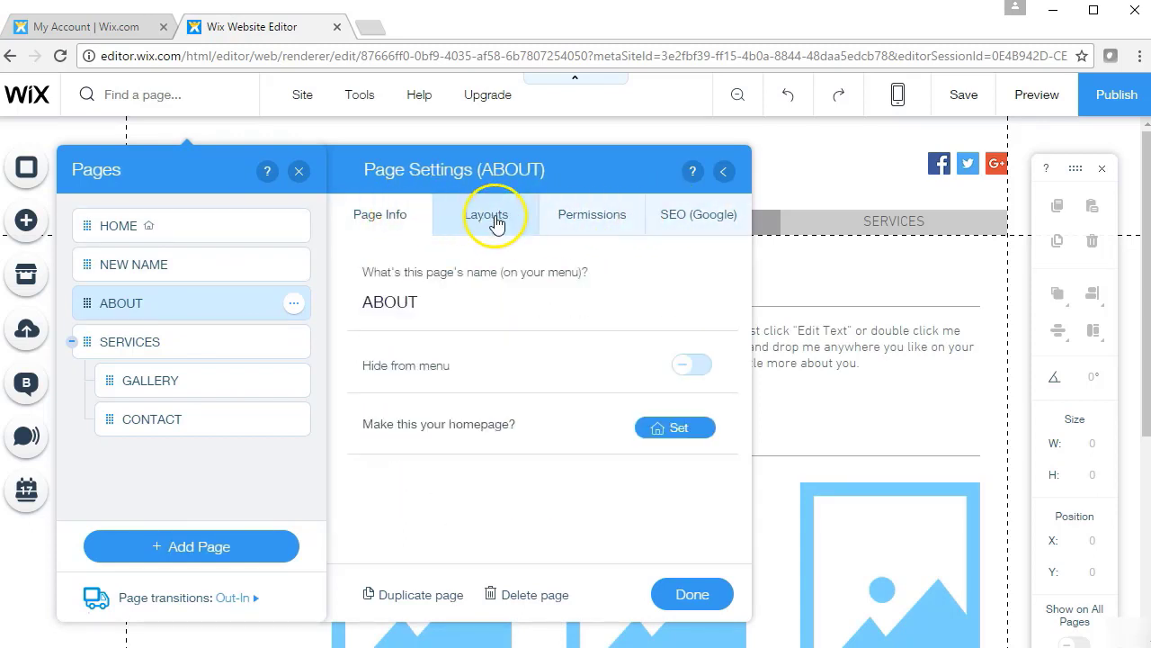
left_click(722, 173)
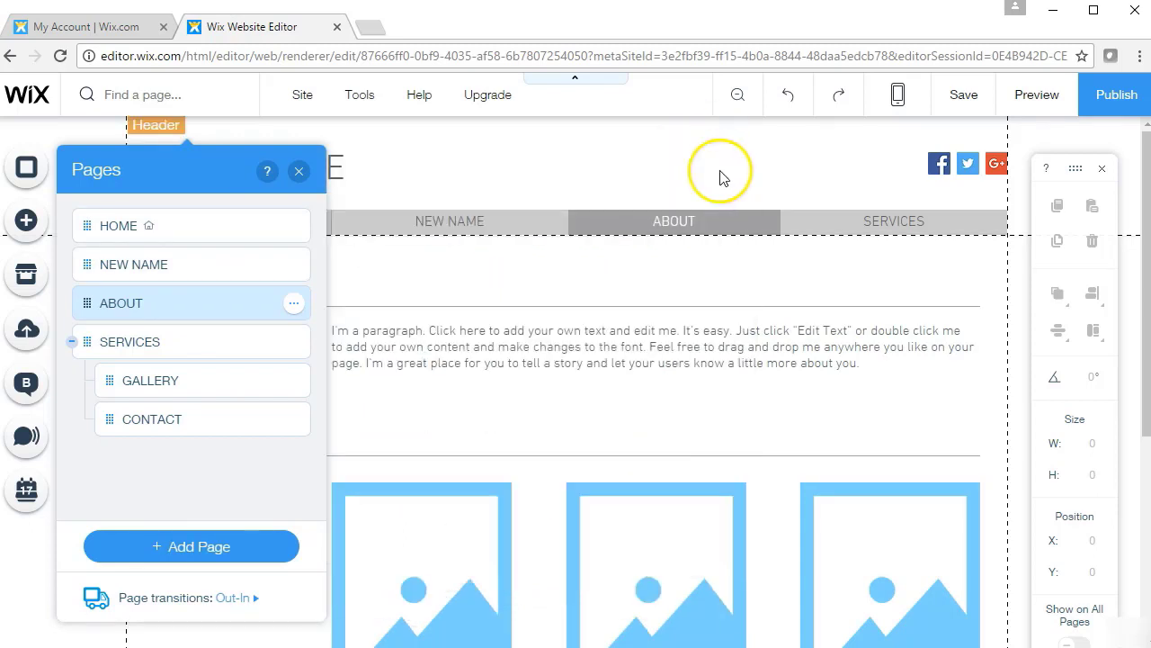
Try light grey, teal, salmon and light yellow swatches as the ABOUT page background
left_click(299, 171)
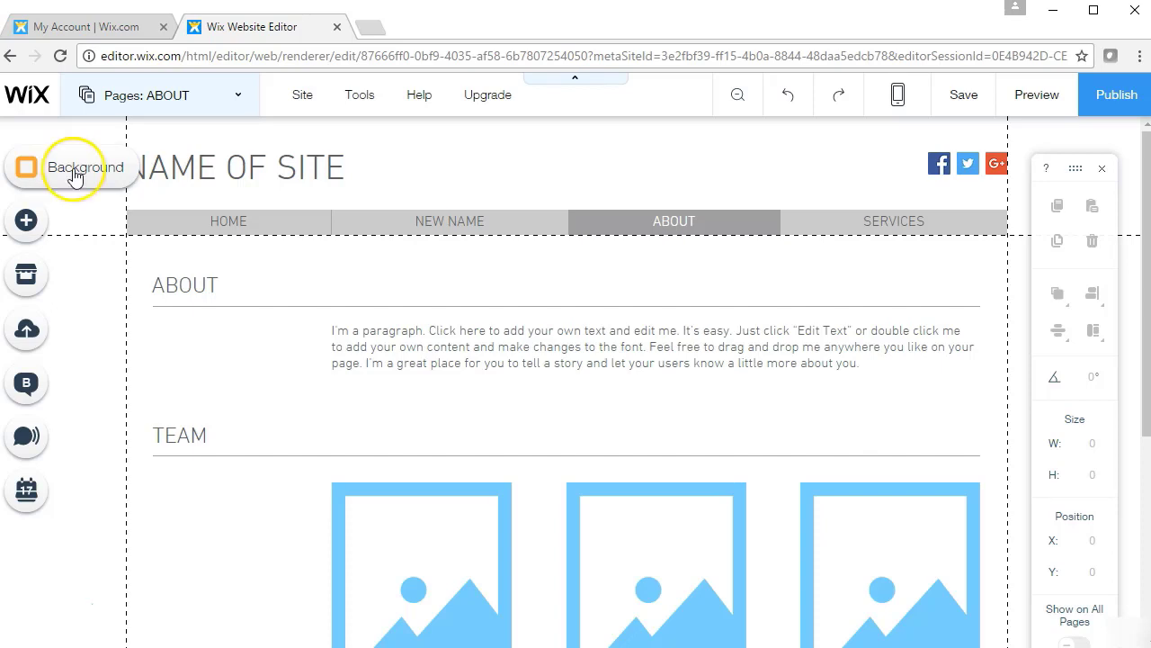
left_click(76, 172)
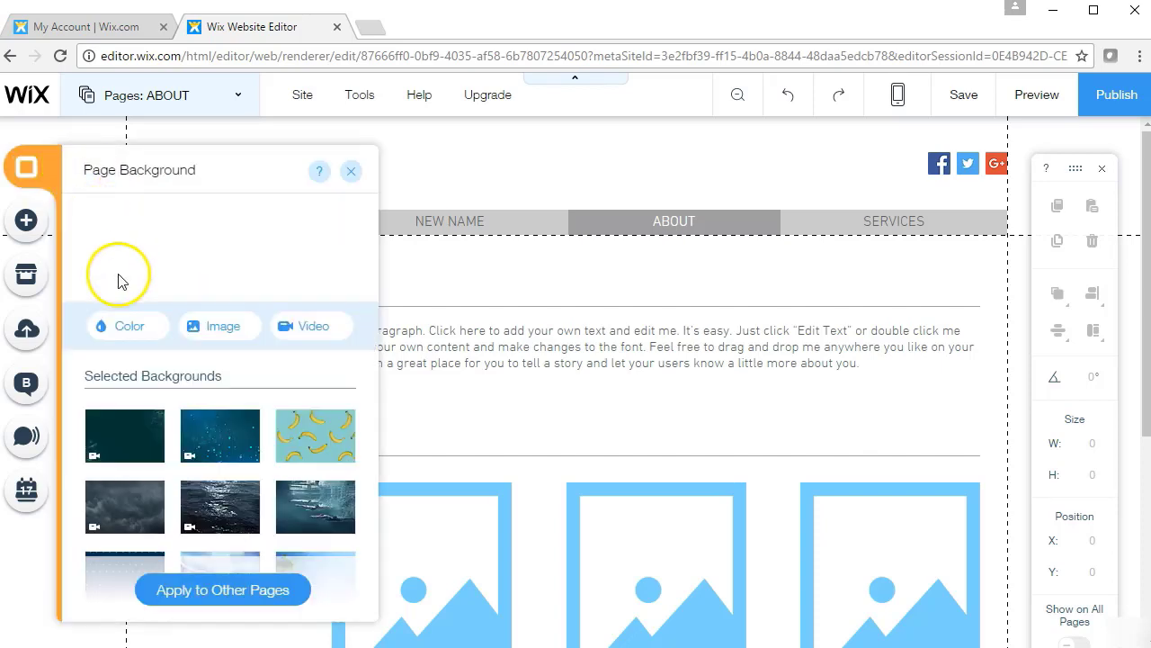
left_click(120, 325)
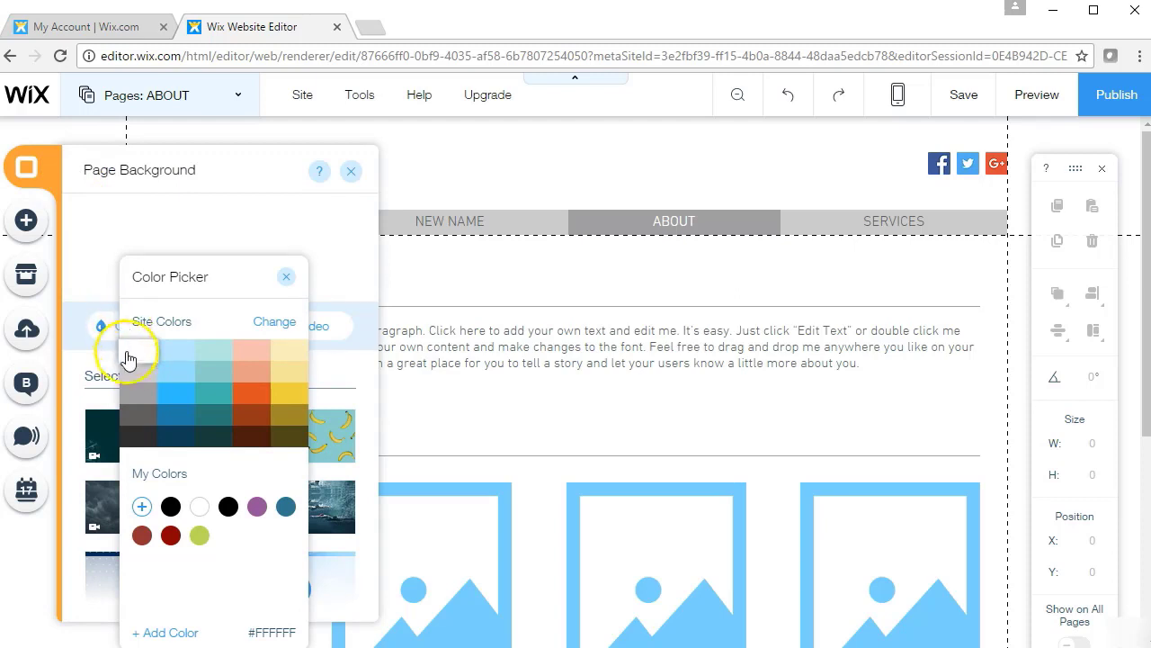
left_click(133, 376)
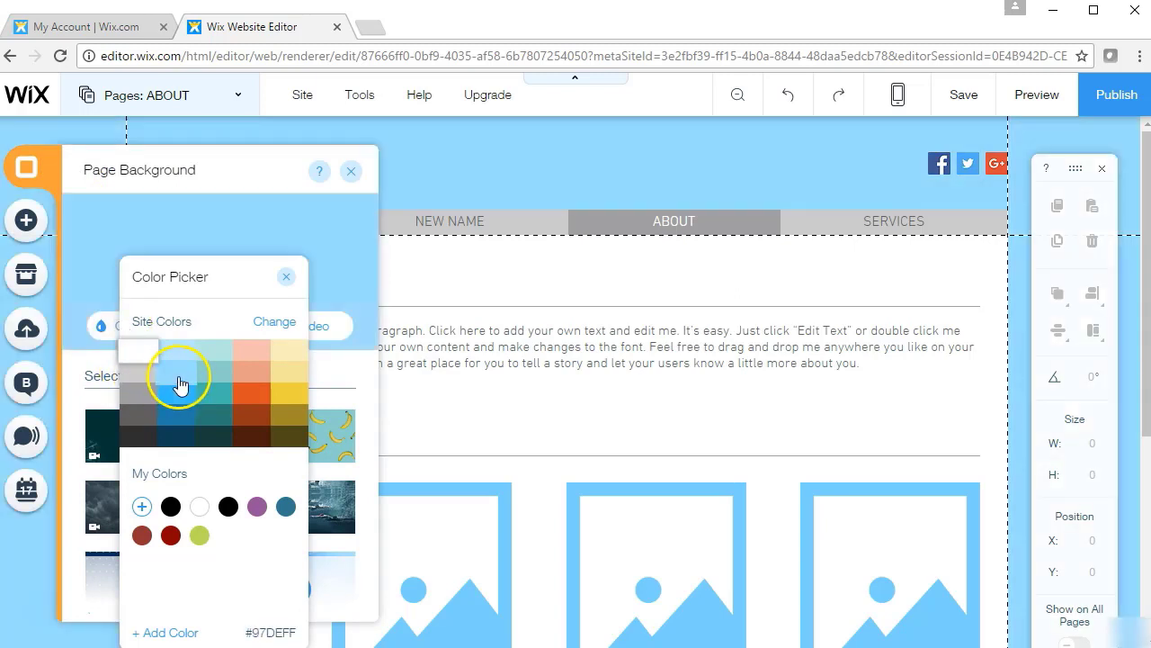
left_click(212, 387)
left_click(260, 387)
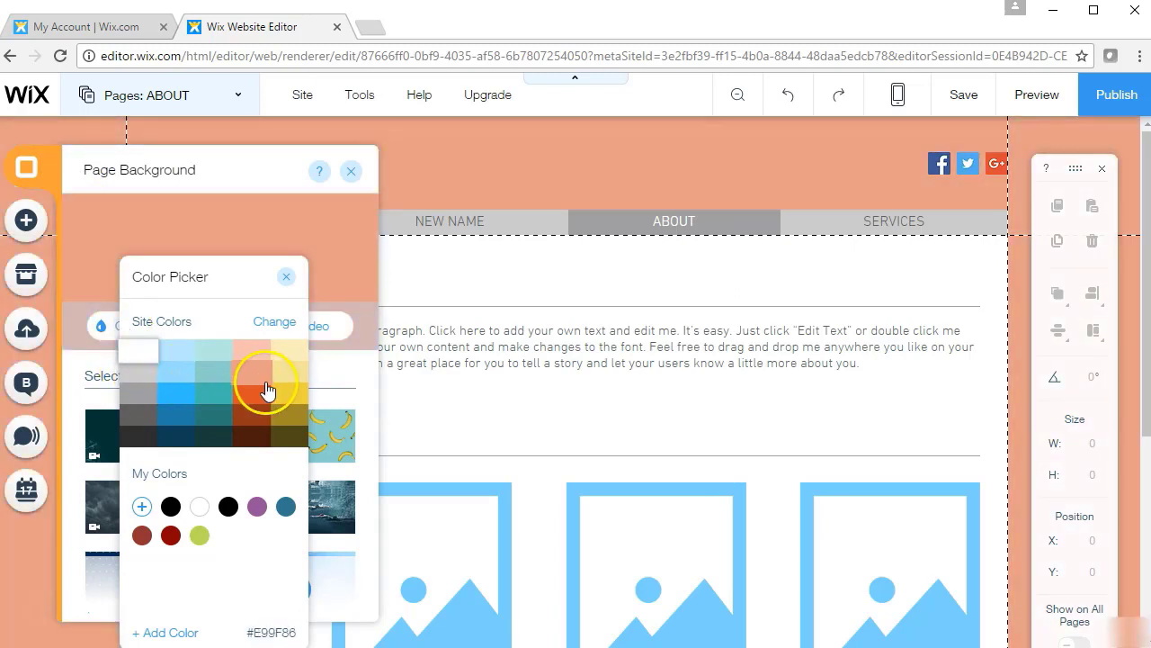
left_click(289, 376)
left_click(241, 390)
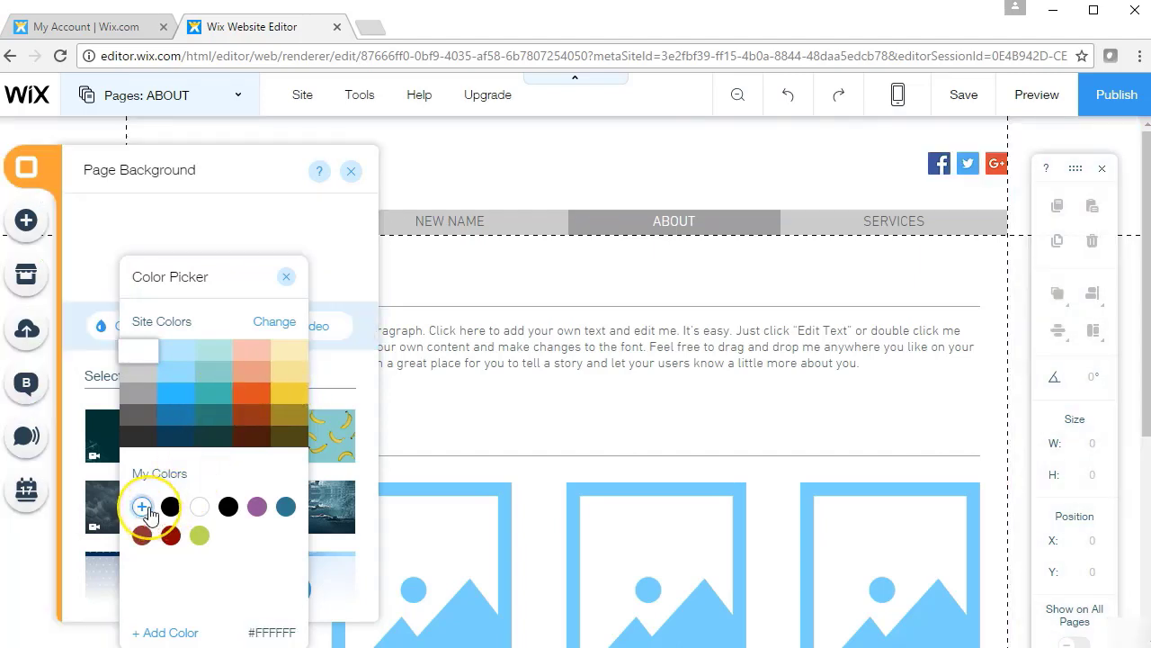
Mix a custom slate blue-grey #5A607D and add it to My Colors
left_click(142, 508)
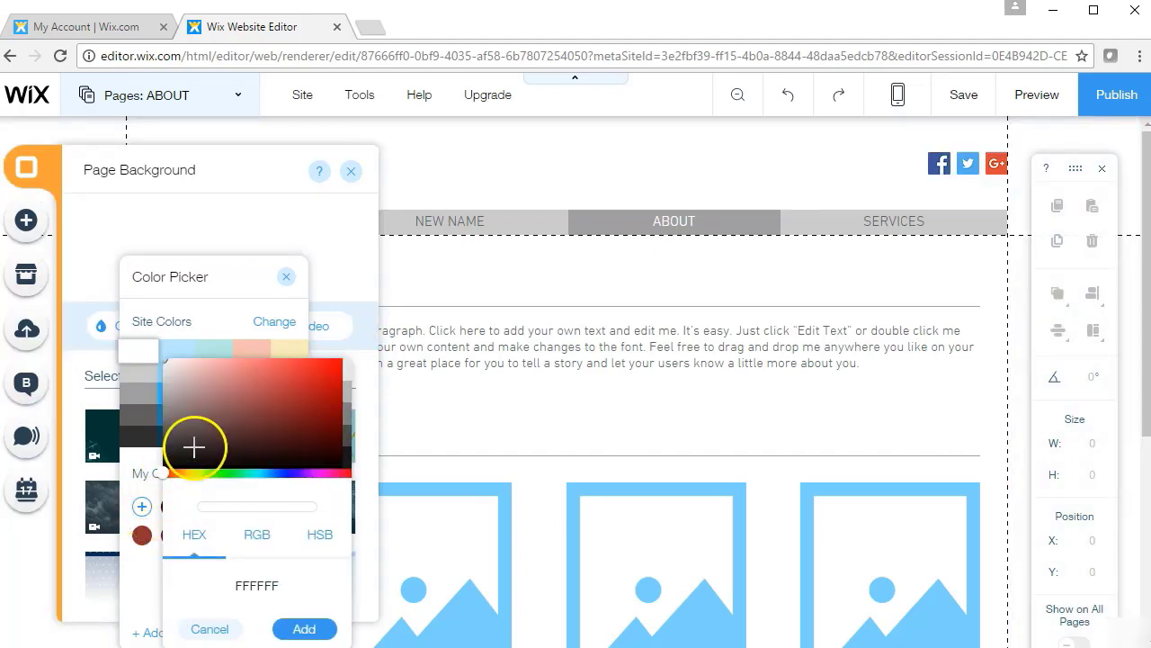
left_click_drag(168, 474, 284, 474)
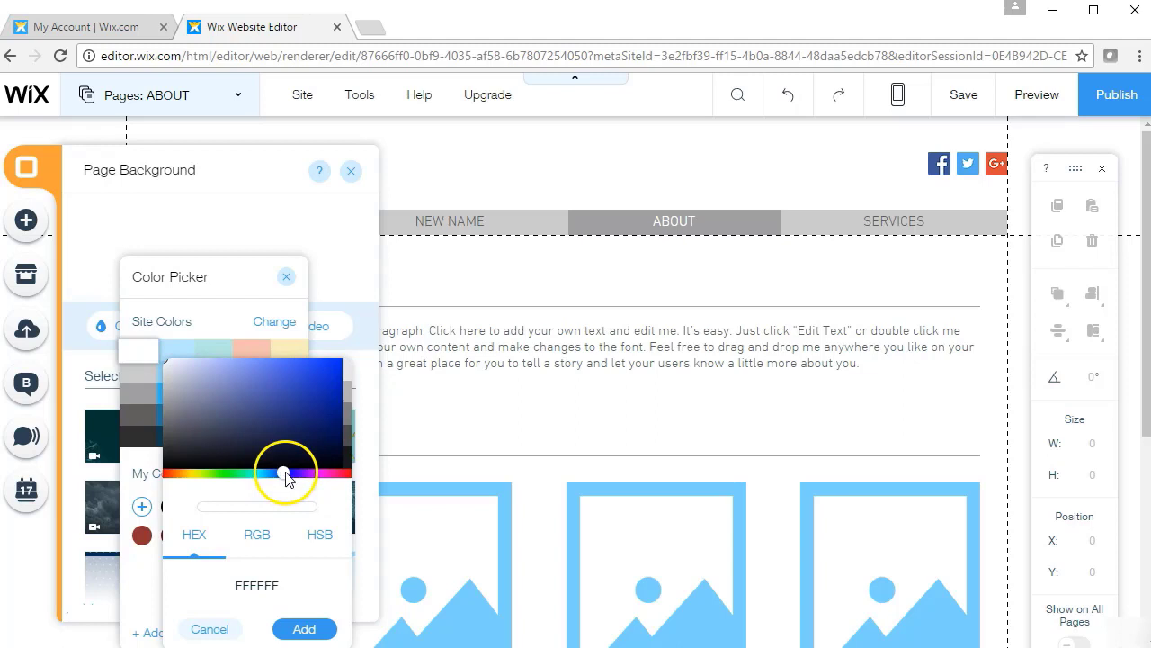
mouse_move(278, 419)
left_mouse_down()
mouse_move(249, 419)
mouse_move(260, 378)
mouse_move(226, 429)
mouse_move(213, 414)
left_mouse_up()
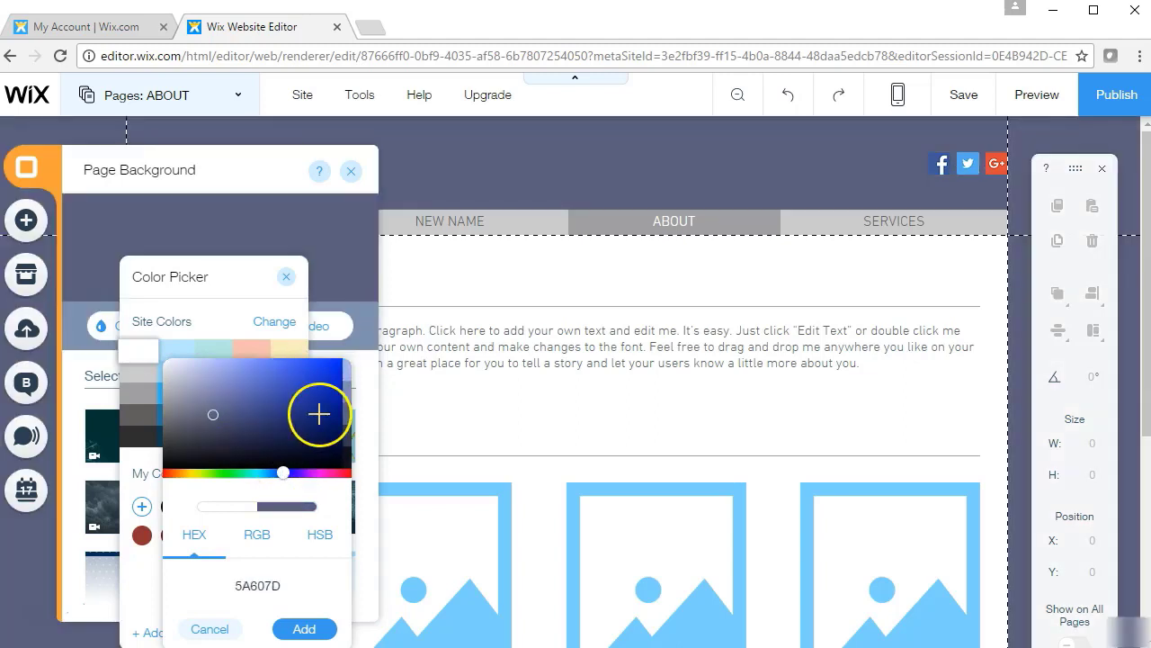
left_click(304, 630)
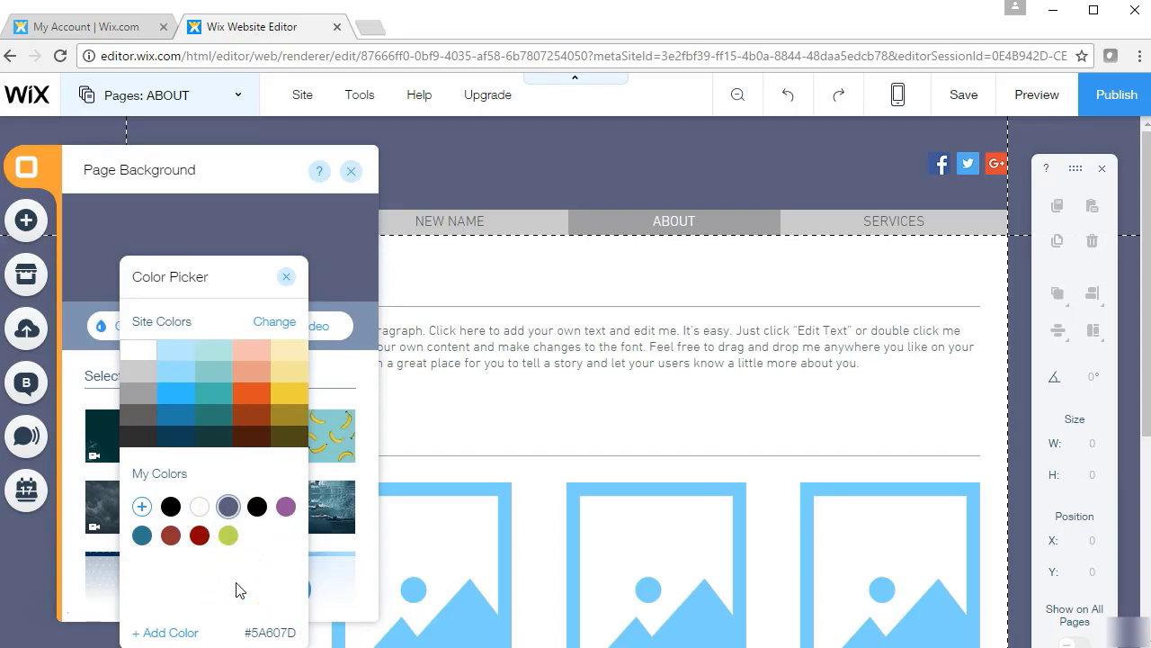
Add the bright blue custom colour 2840B0
left_click(141, 506)
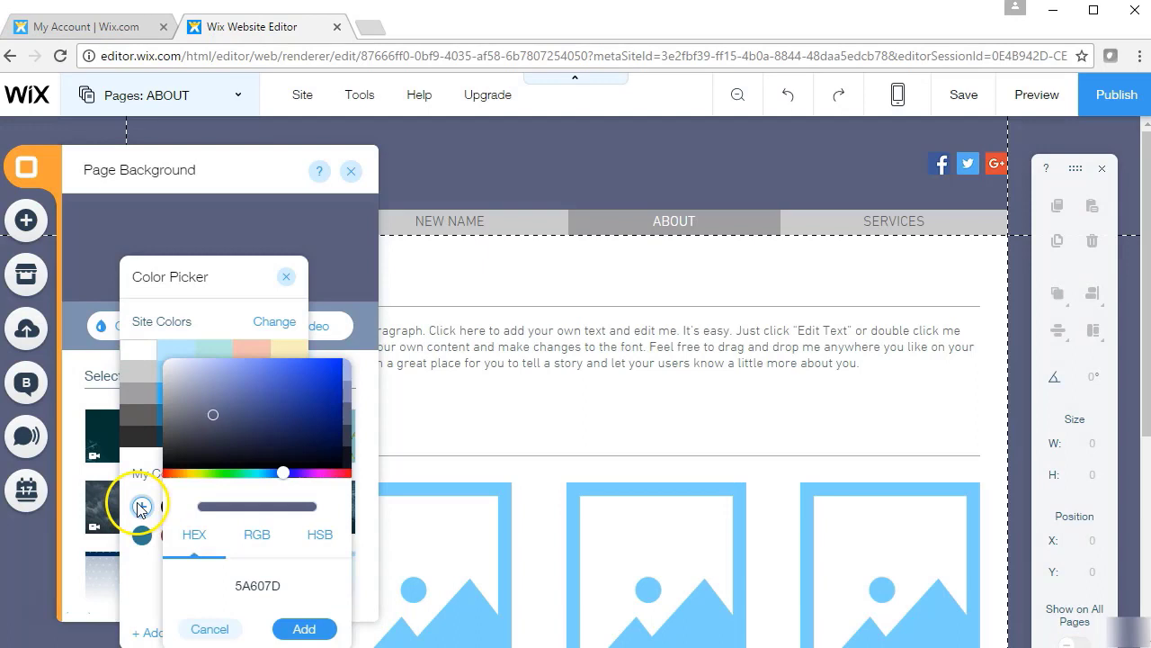
left_click(258, 419)
left_click(303, 390)
left_click(310, 629)
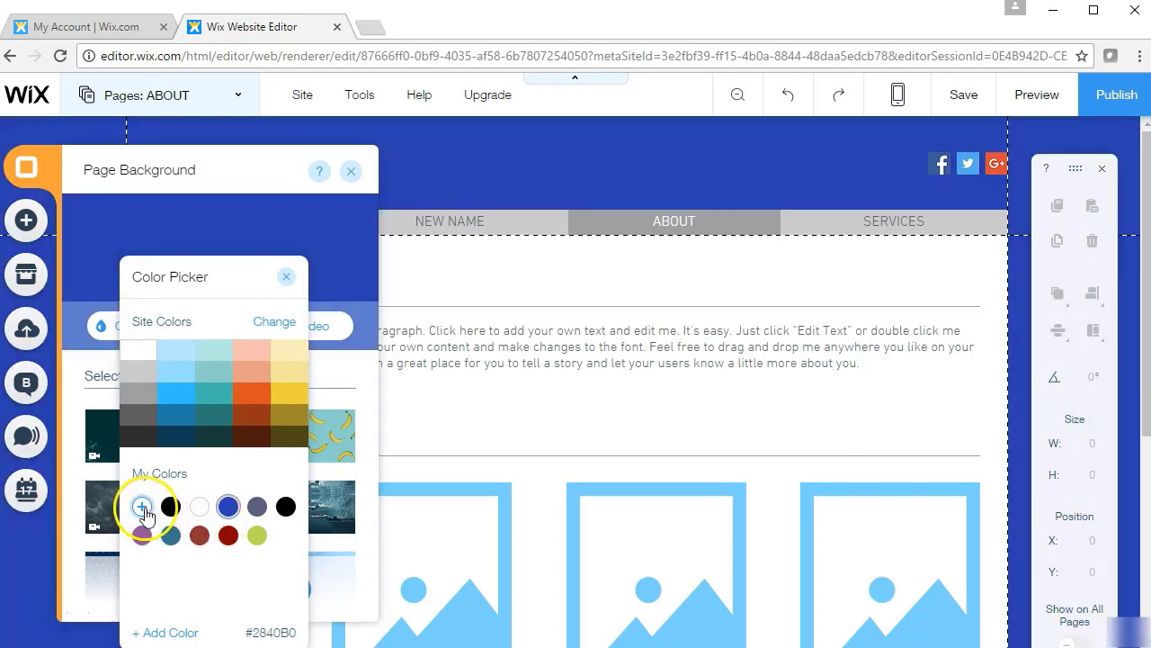
Add the magenta custom colour B04AA1
left_click(142, 506)
left_click_drag(212, 474, 323, 473)
left_click_drag(308, 409, 267, 391)
left_click(299, 629)
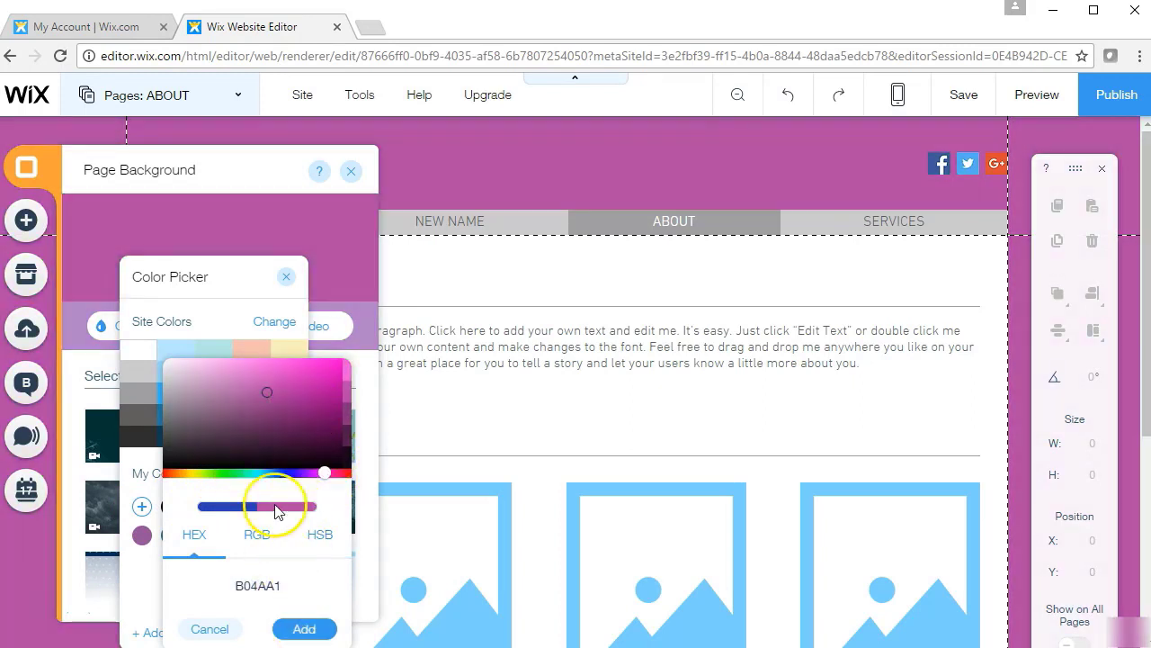
Add dark green 538C49 as the ABOUT page background and close the Color Picker
left_click_drag(167, 476, 222, 472)
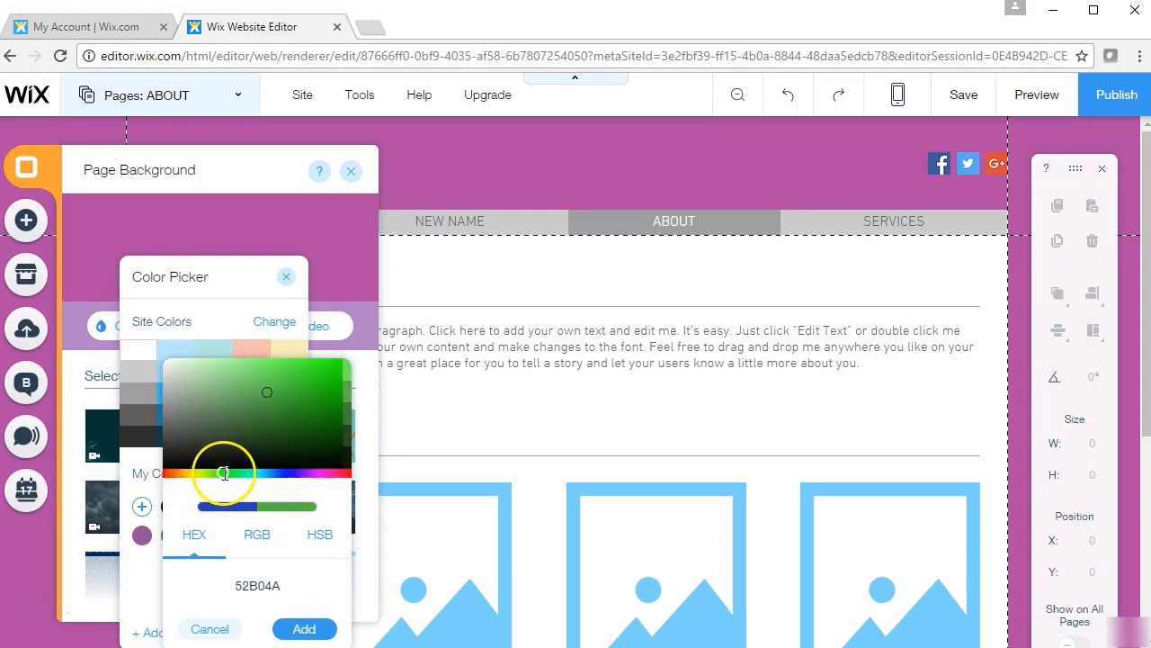
left_click(248, 406)
left_click(303, 627)
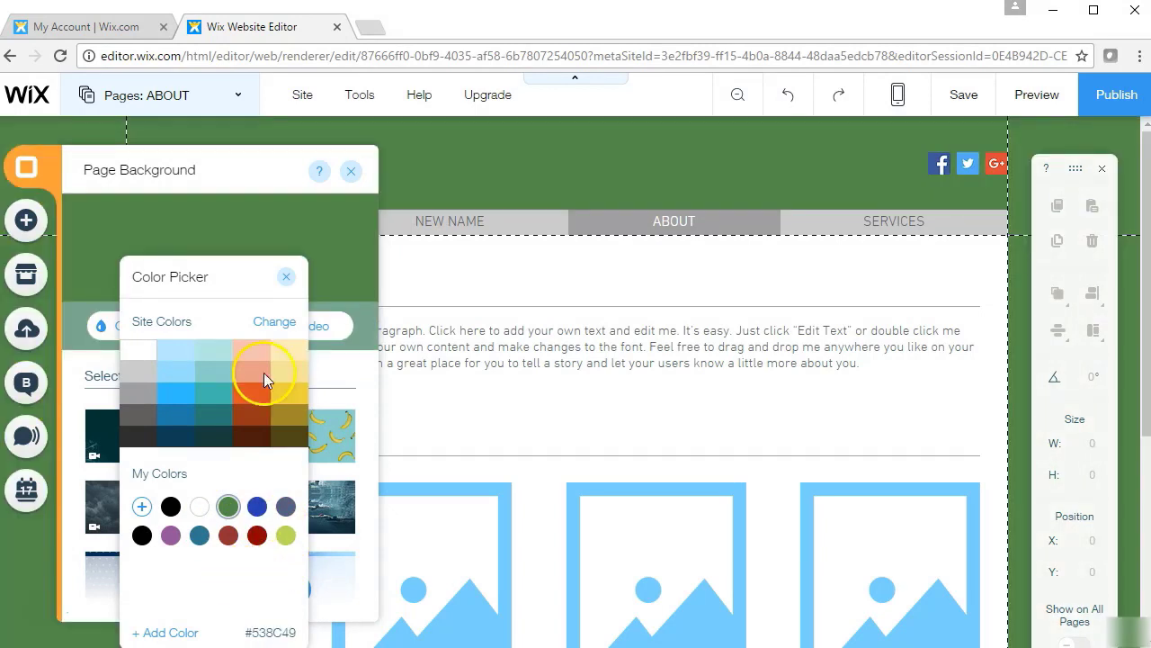
left_click(286, 279)
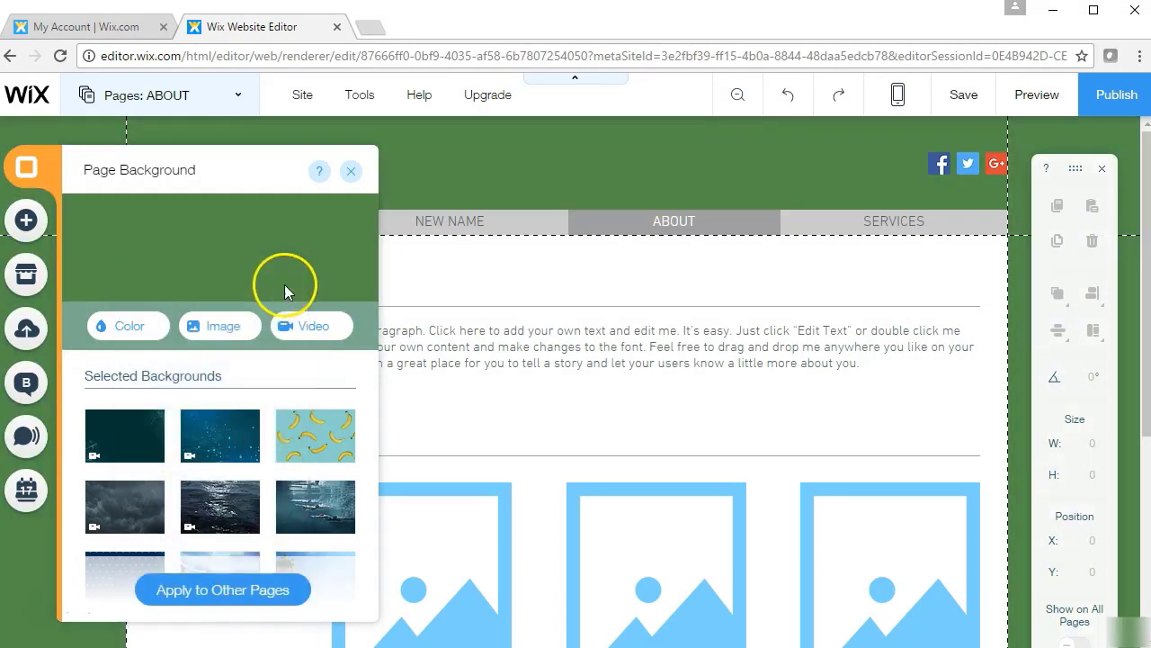
Browse the background image sources and apply Free from Wix's The Flock as the page background
left_click(219, 327)
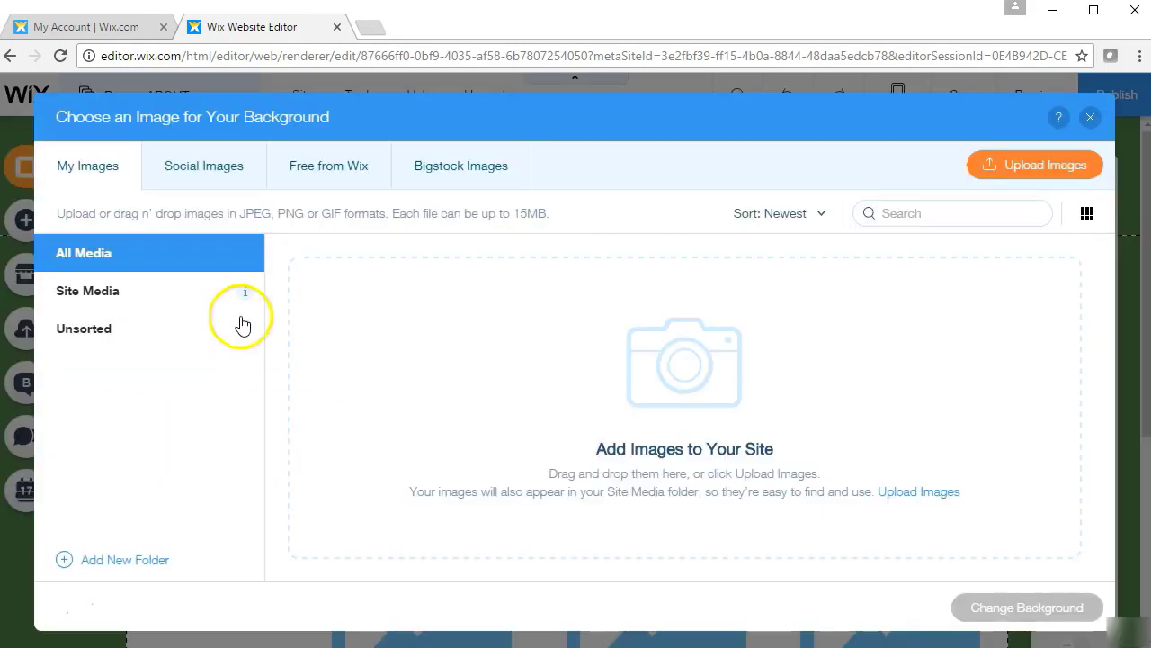
left_click(252, 171)
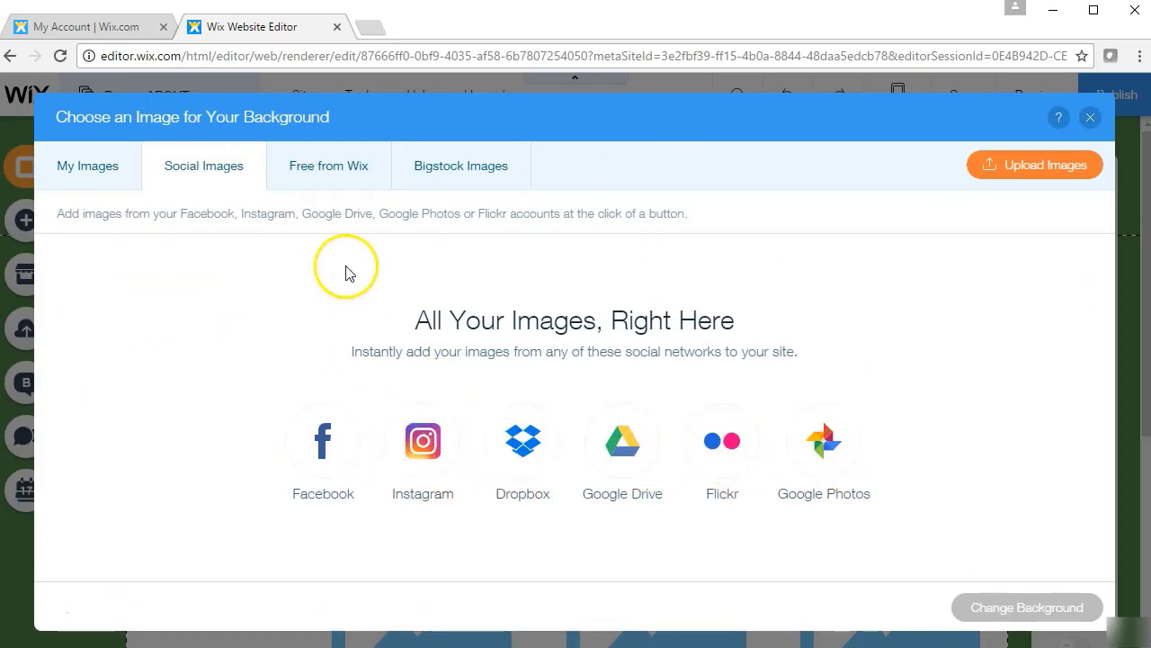
left_click(319, 171)
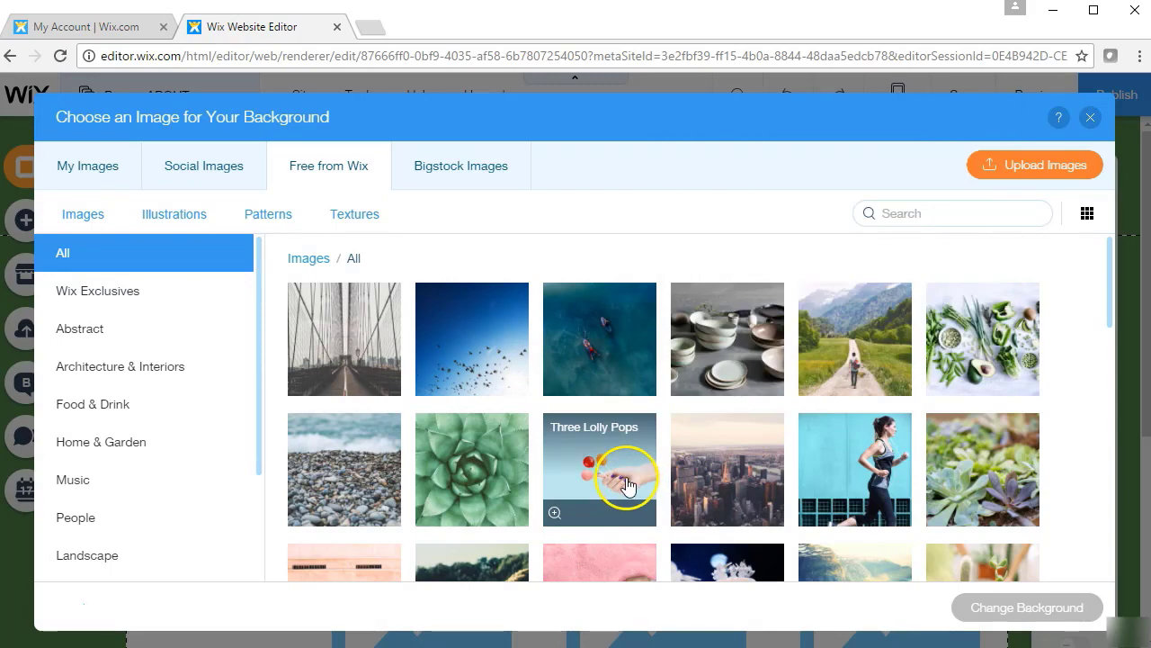
left_click(452, 176)
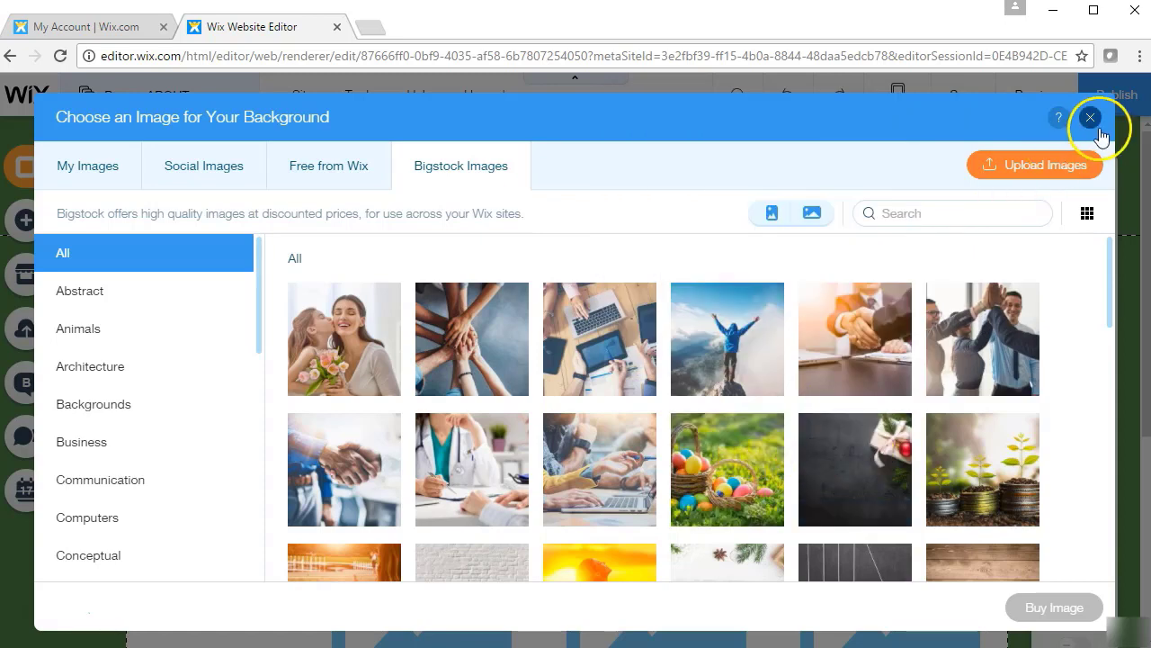
left_click(340, 180)
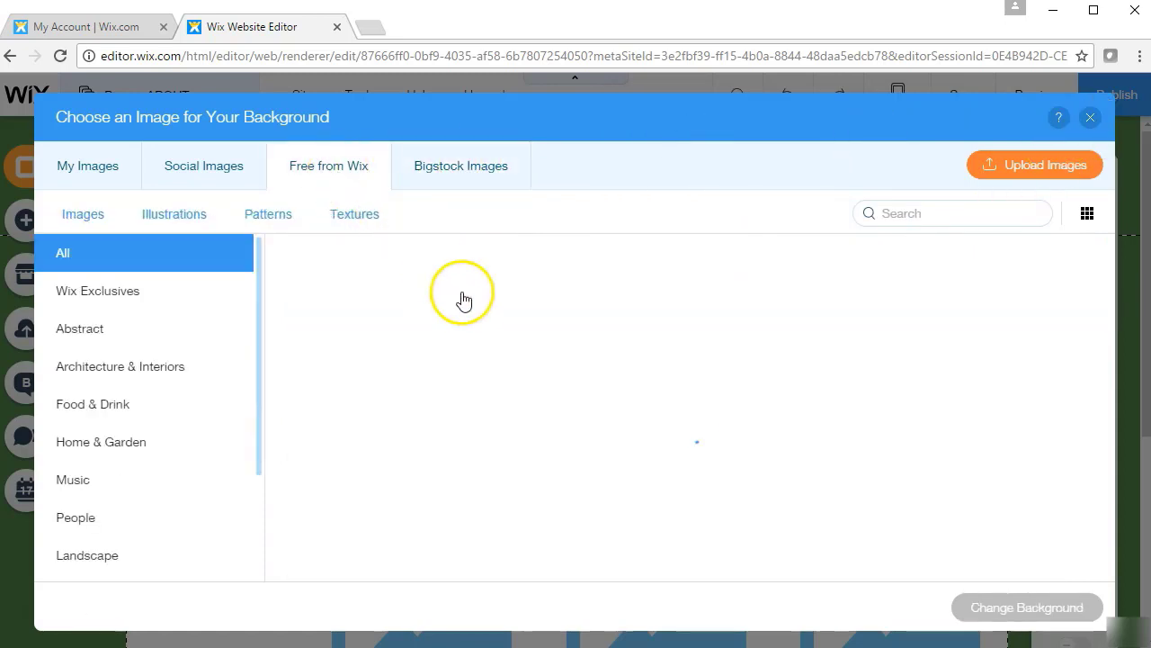
left_click(466, 297)
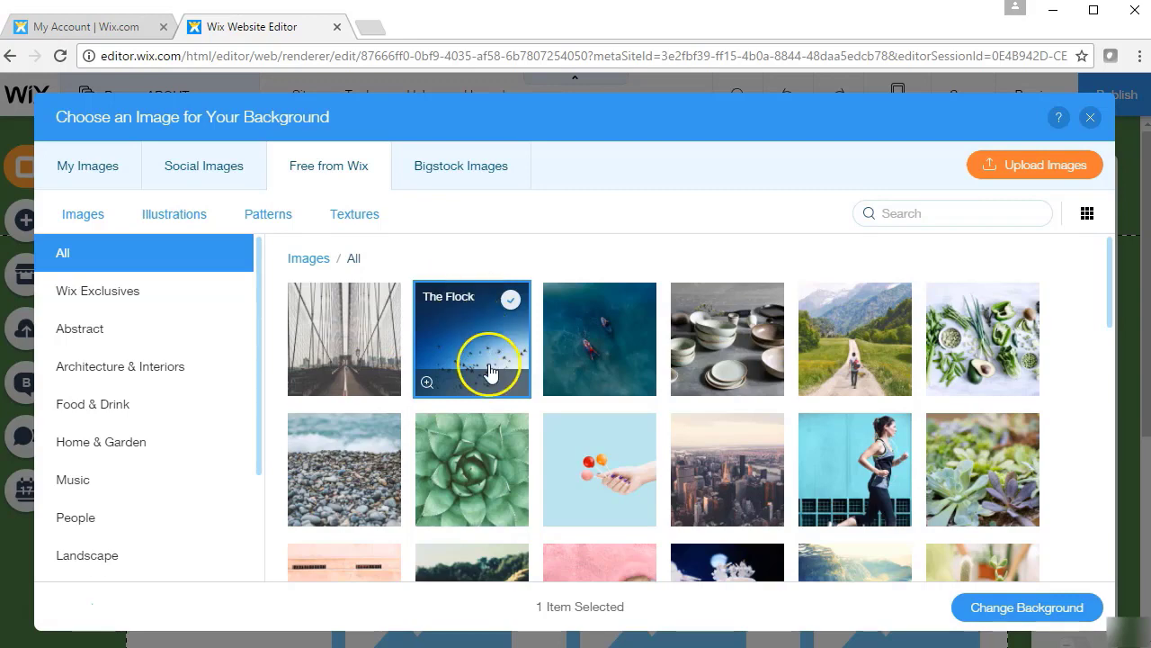
left_click(1001, 609)
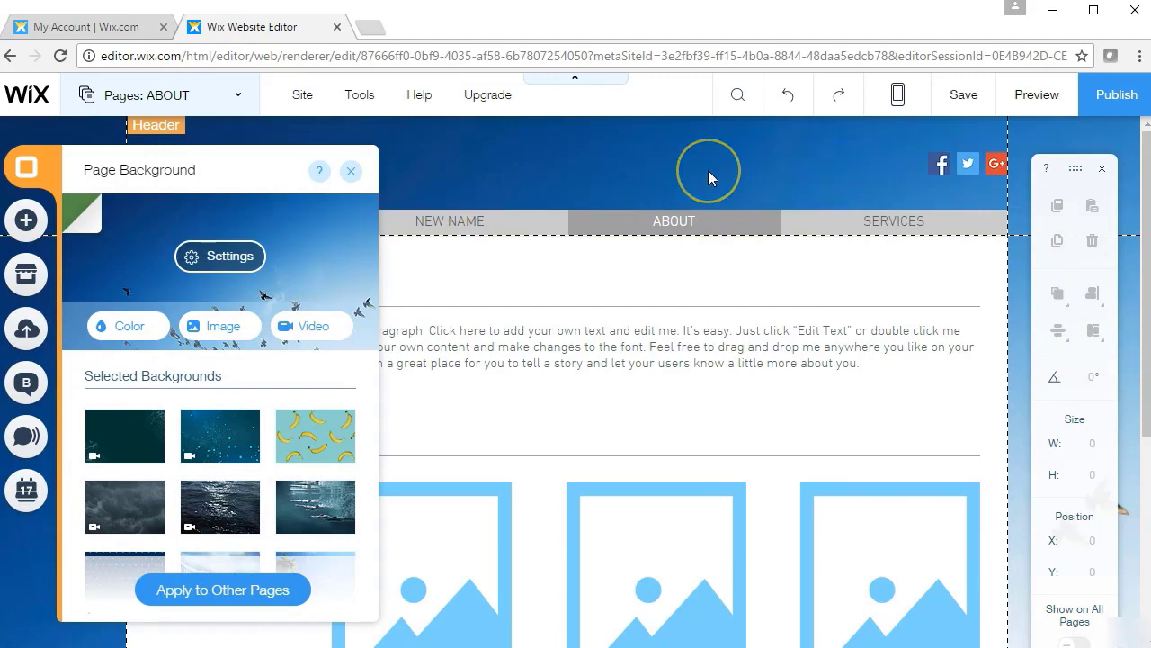
Close Page Background and add a default paragraph text box below the ABOUT text
left_click(403, 159)
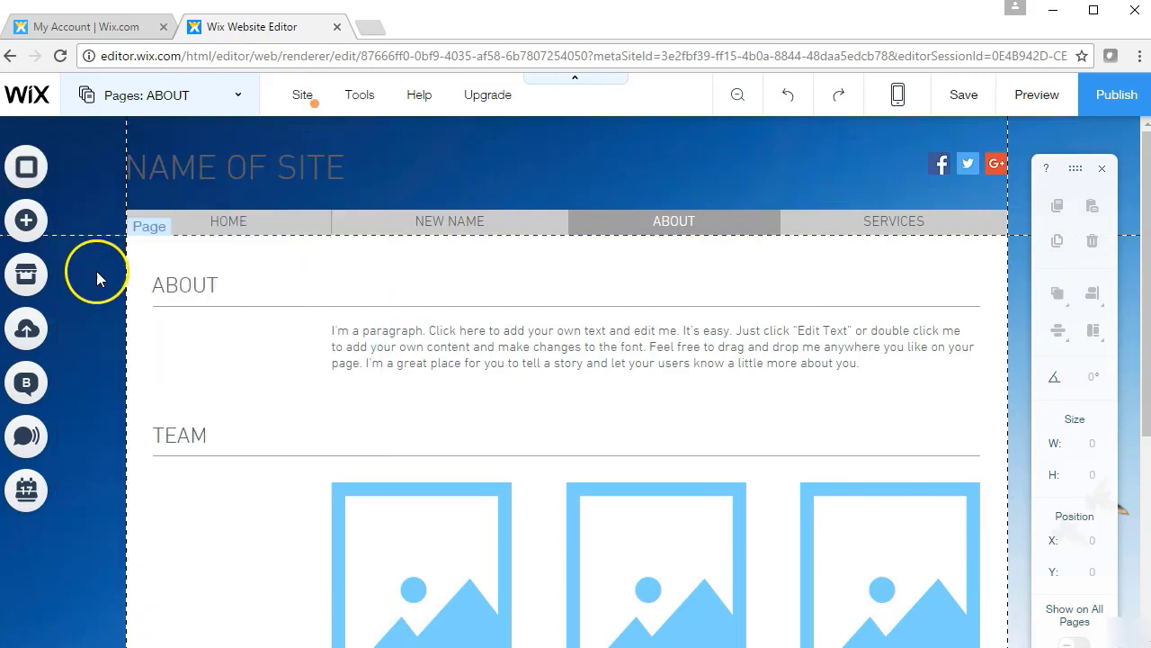
left_click(30, 225)
left_click(94, 218)
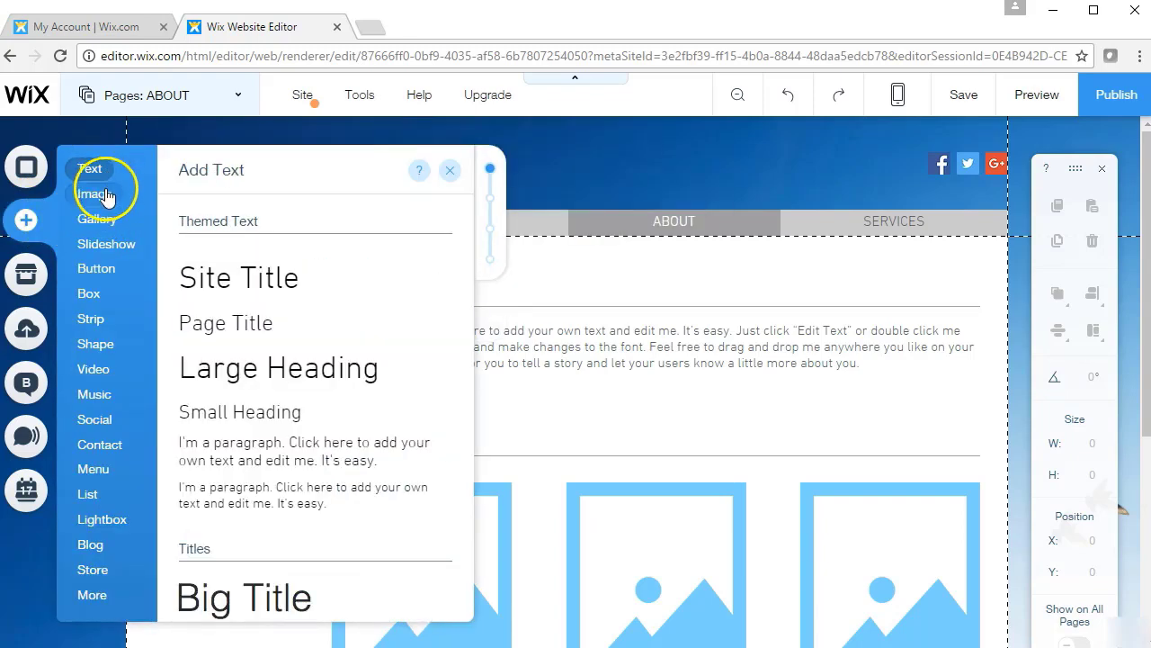
mouse_move(106, 205)
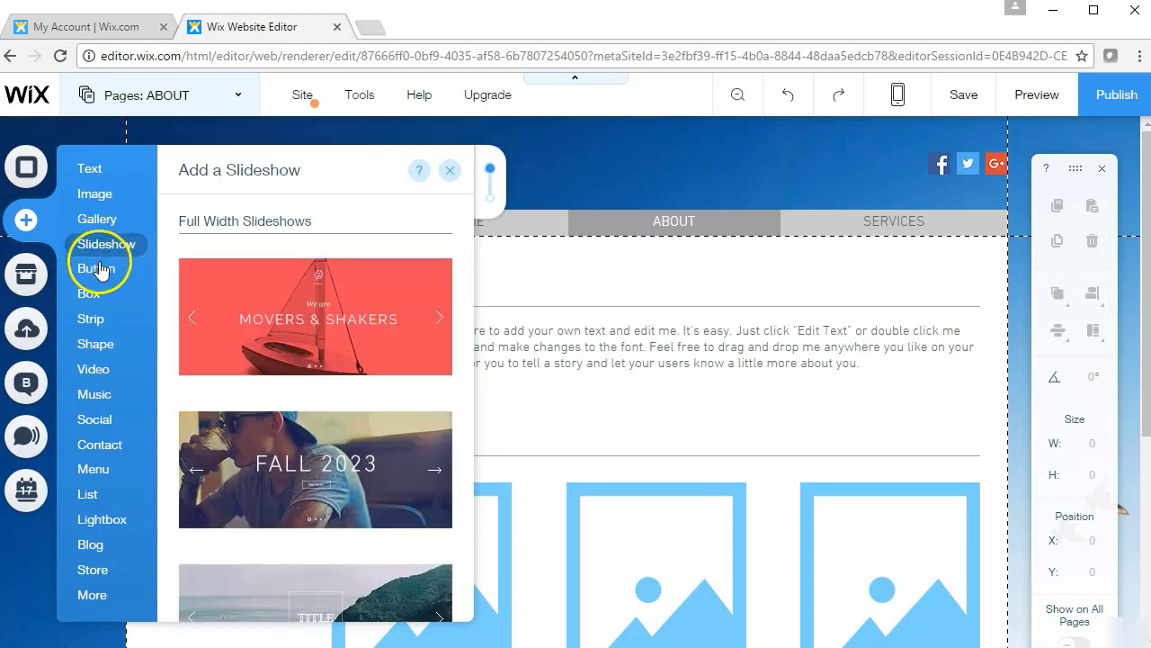
mouse_move(94, 169)
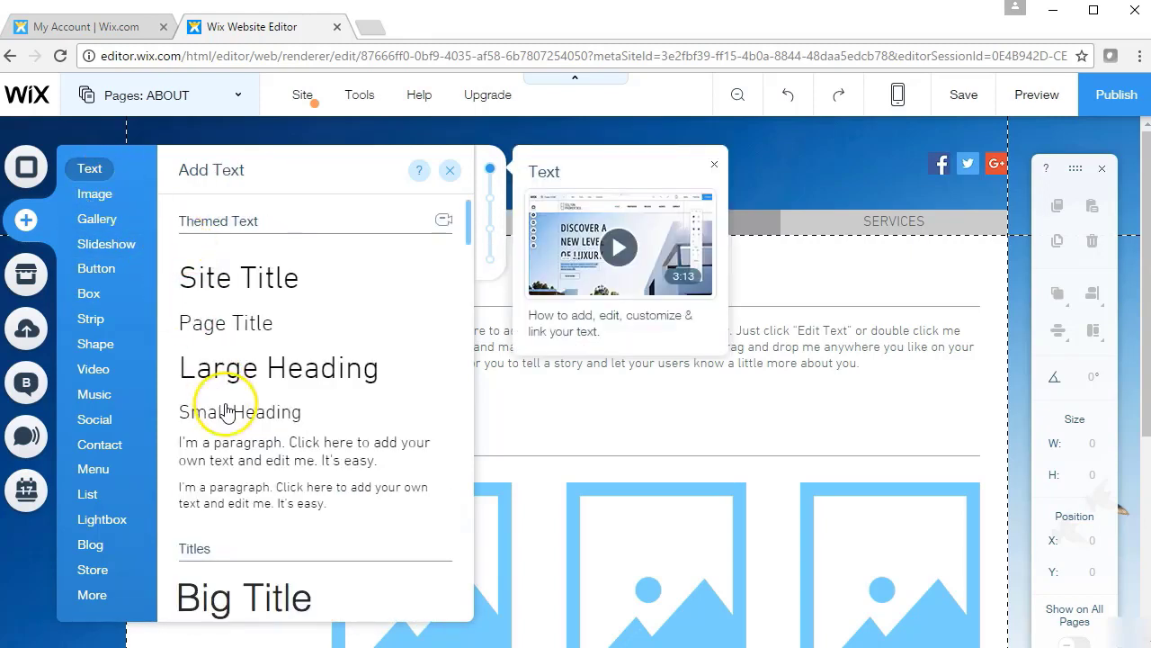
left_click(225, 457)
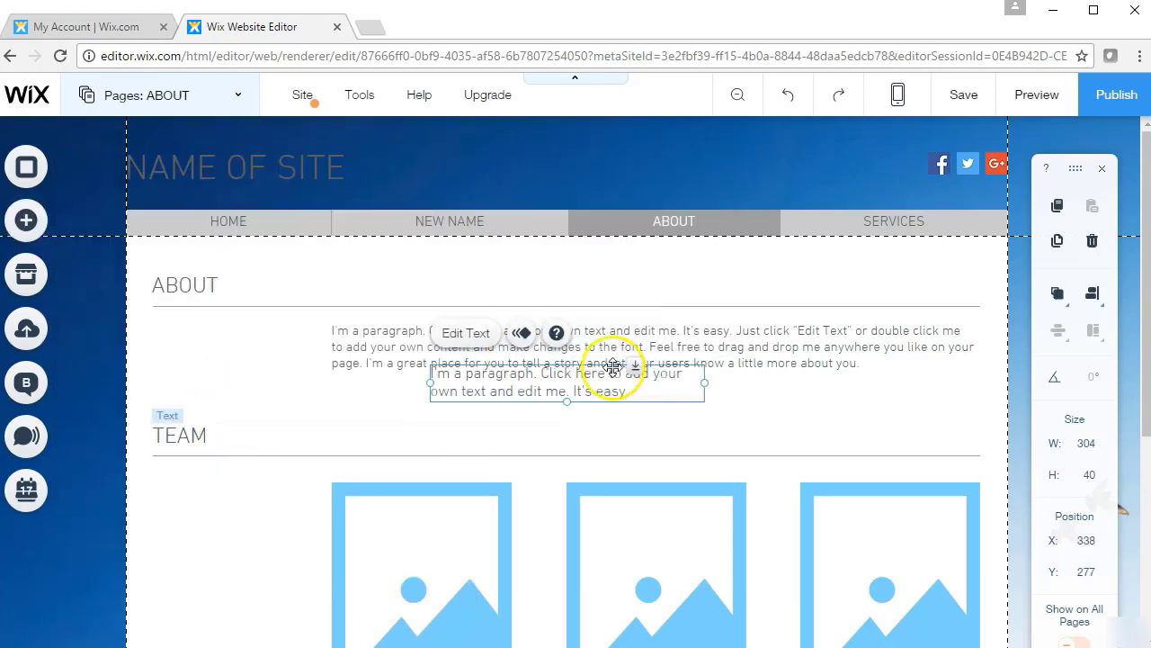
left_click(186, 99)
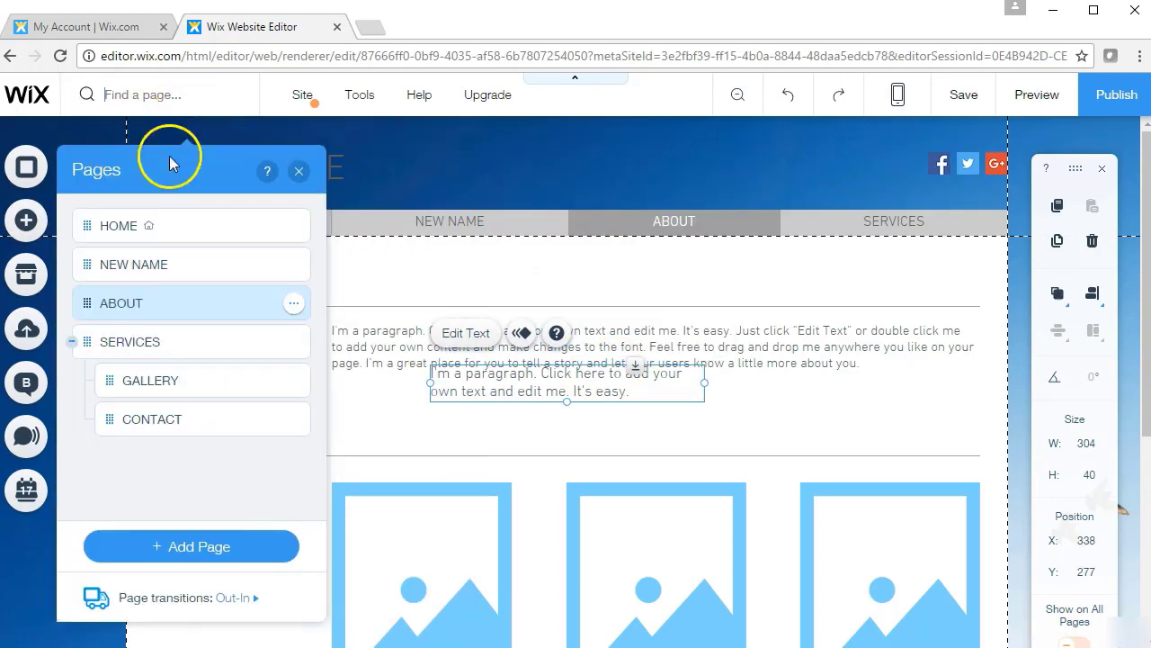
left_click(19, 232)
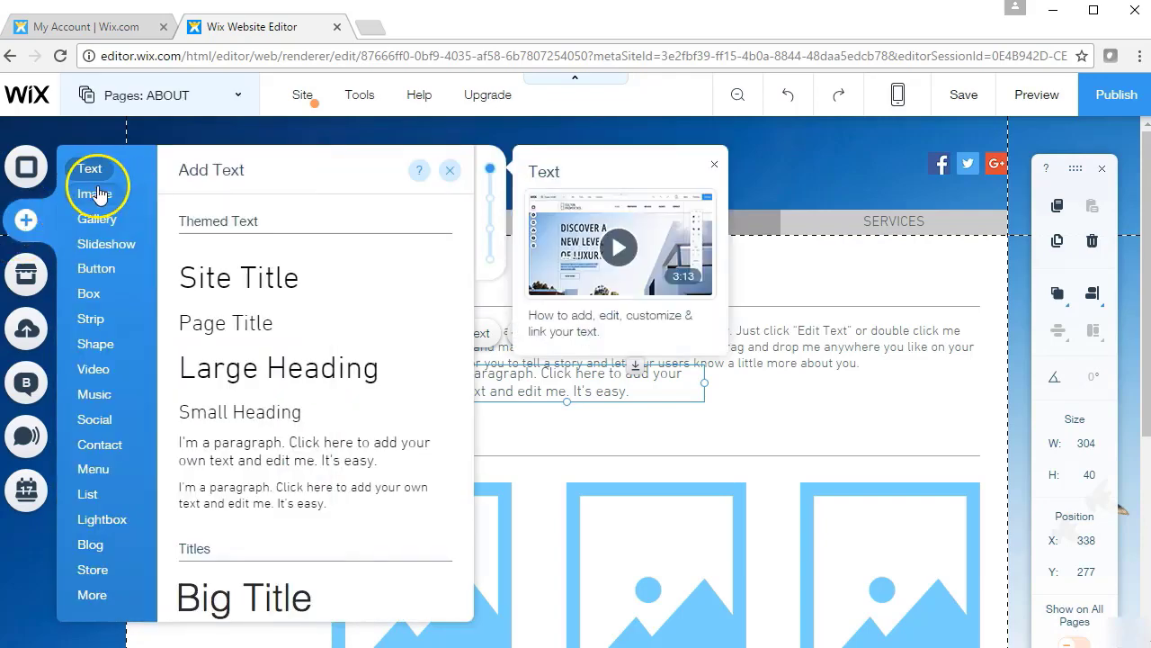
Add the Free from Wix Cotton Candy ice-cream image to the ABOUT page
left_click(95, 191)
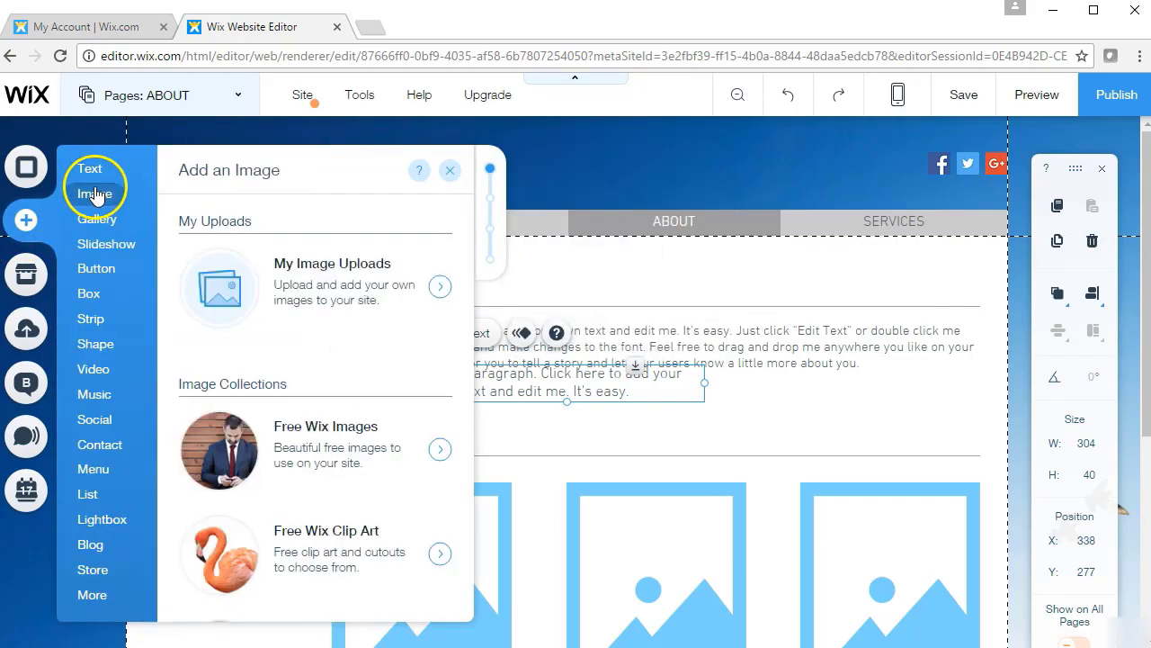
left_click(322, 289)
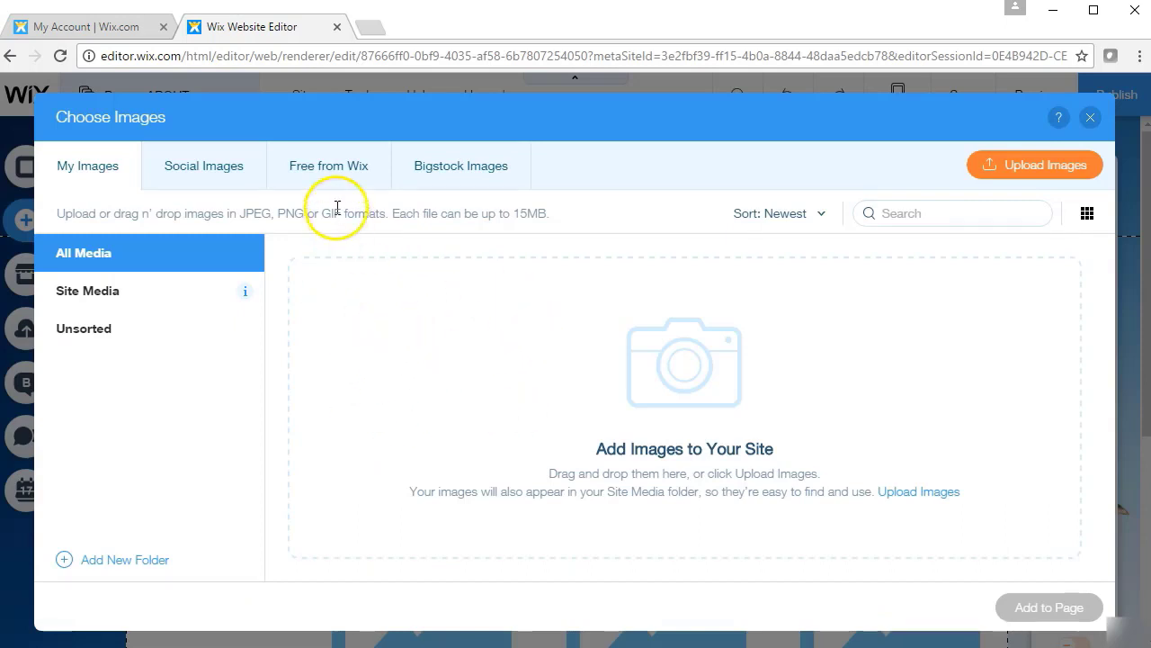
left_click(322, 157)
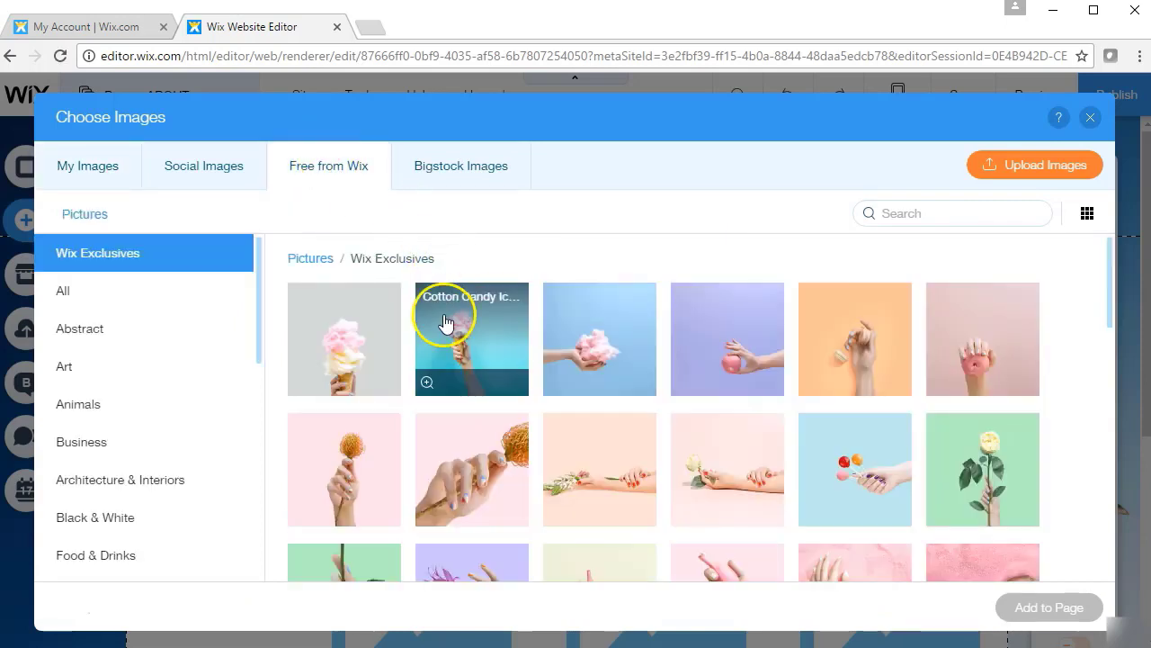
left_click(446, 323)
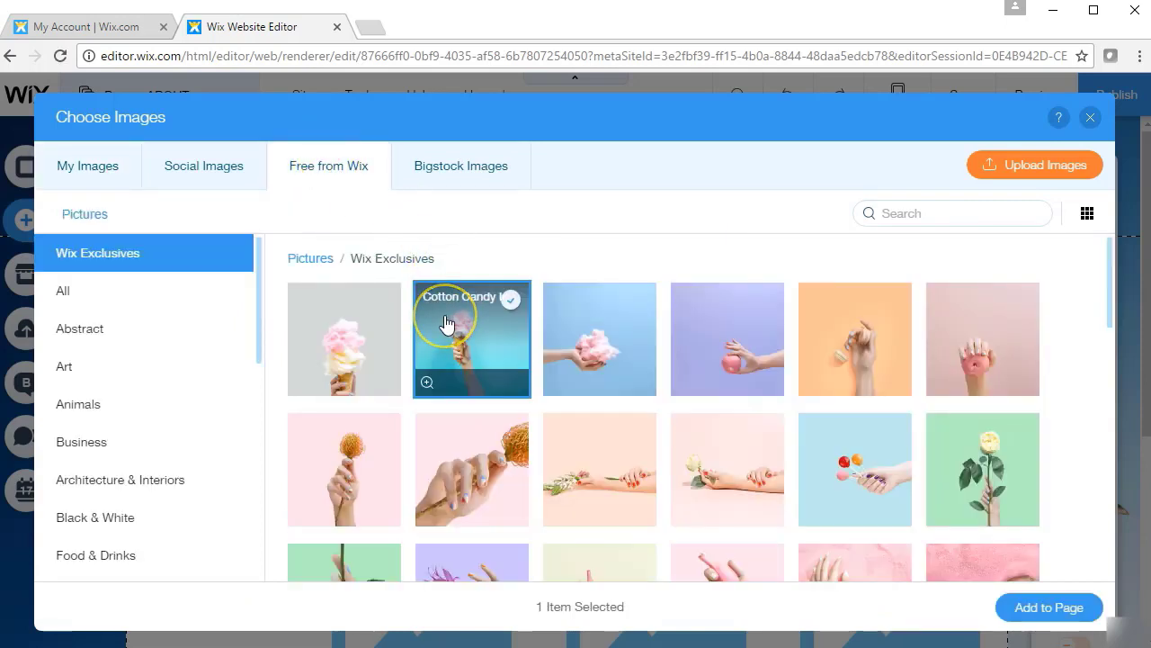
left_click(1025, 607)
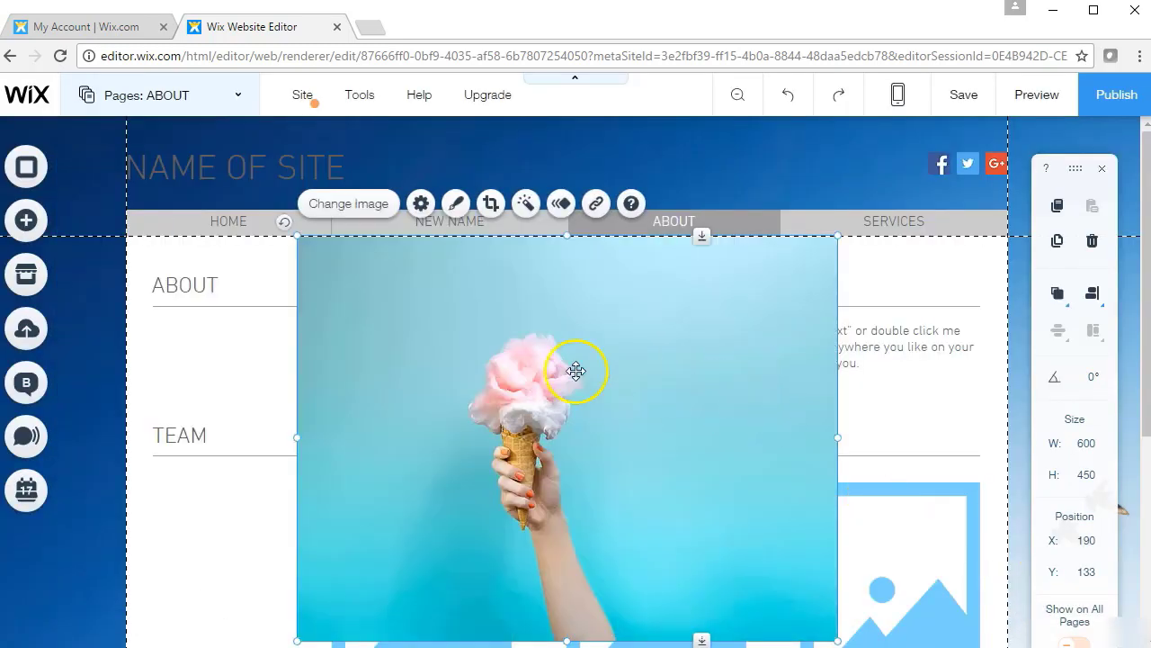
left_click(24, 222)
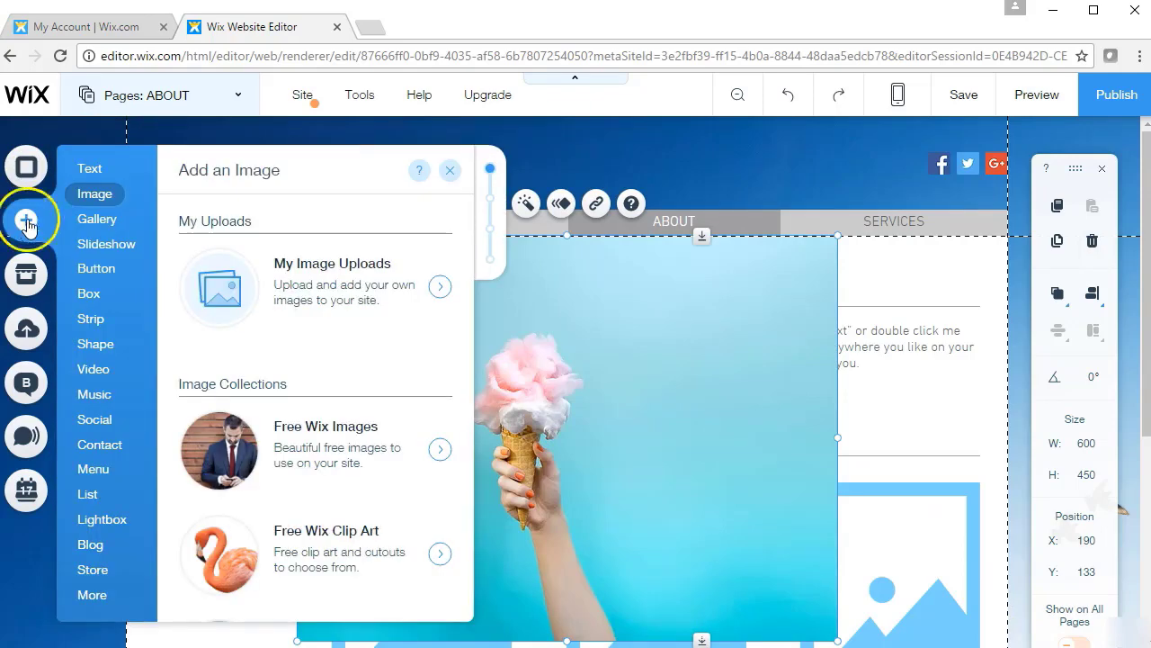
mouse_move(113, 230)
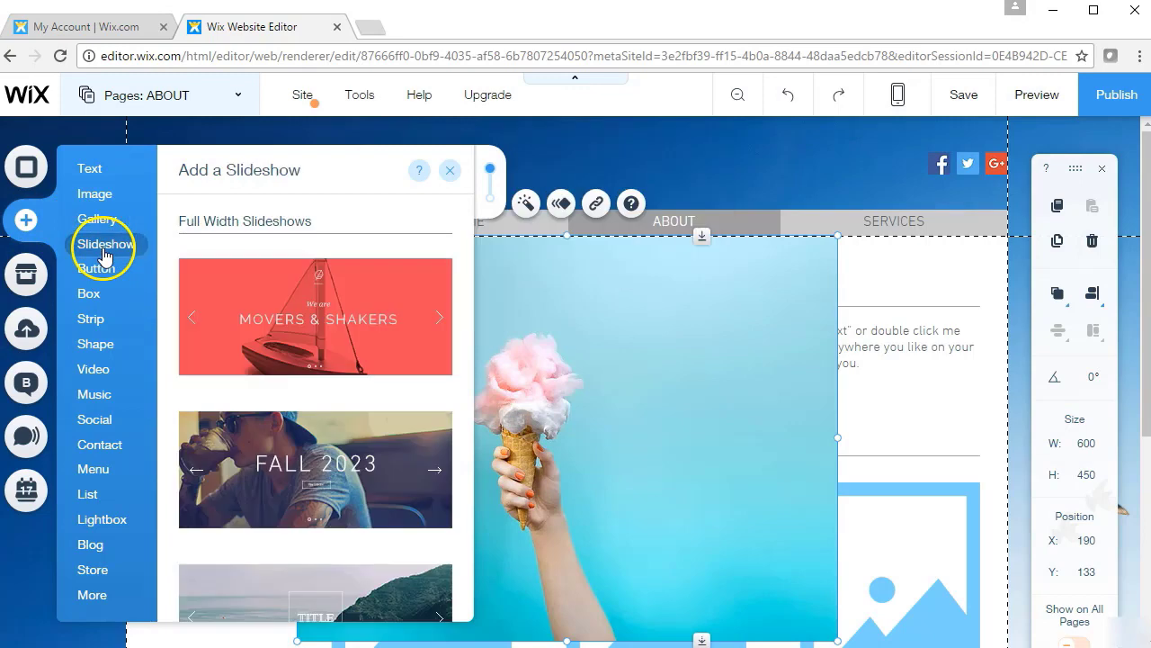
mouse_move(105, 276)
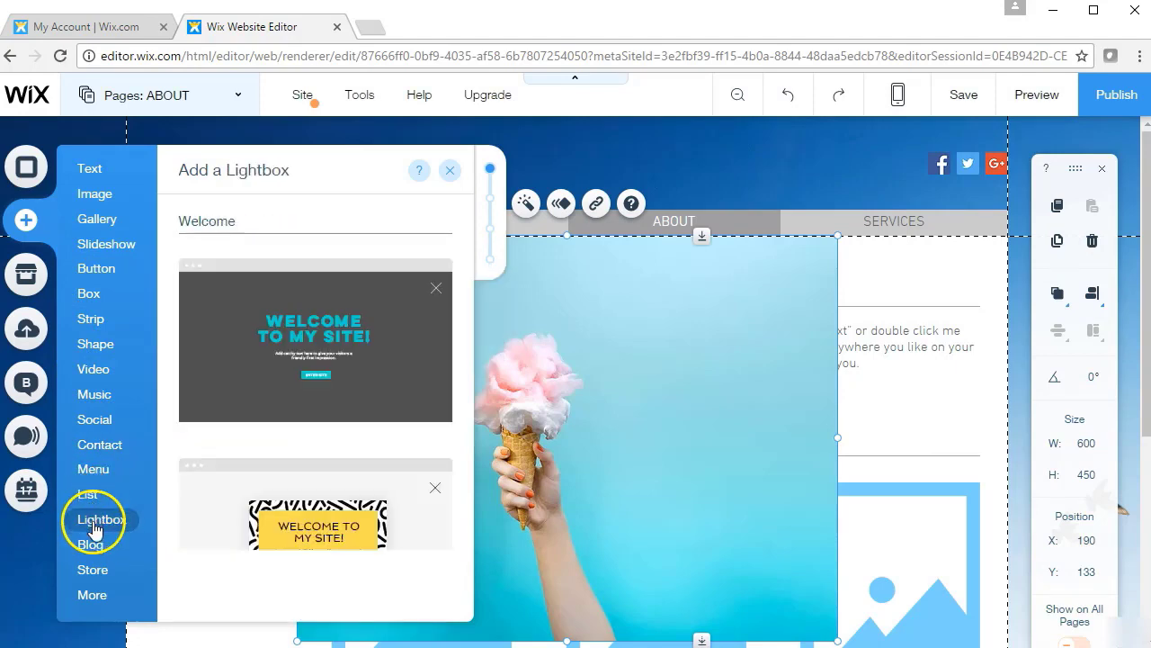
mouse_move(94, 573)
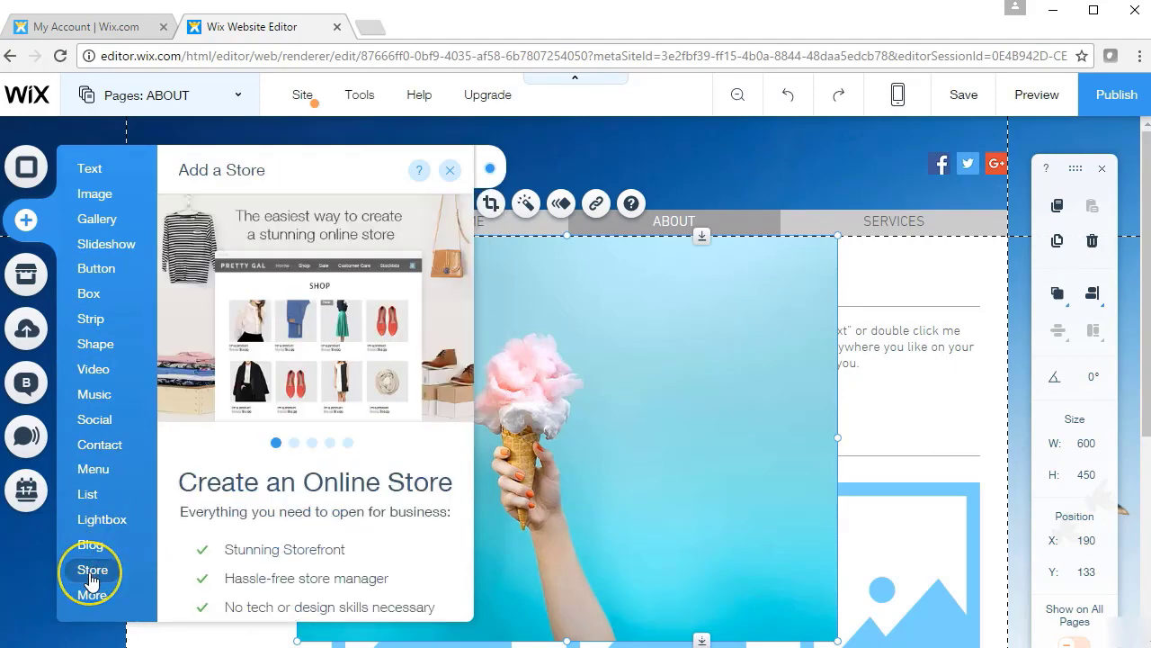
left_click(92, 546)
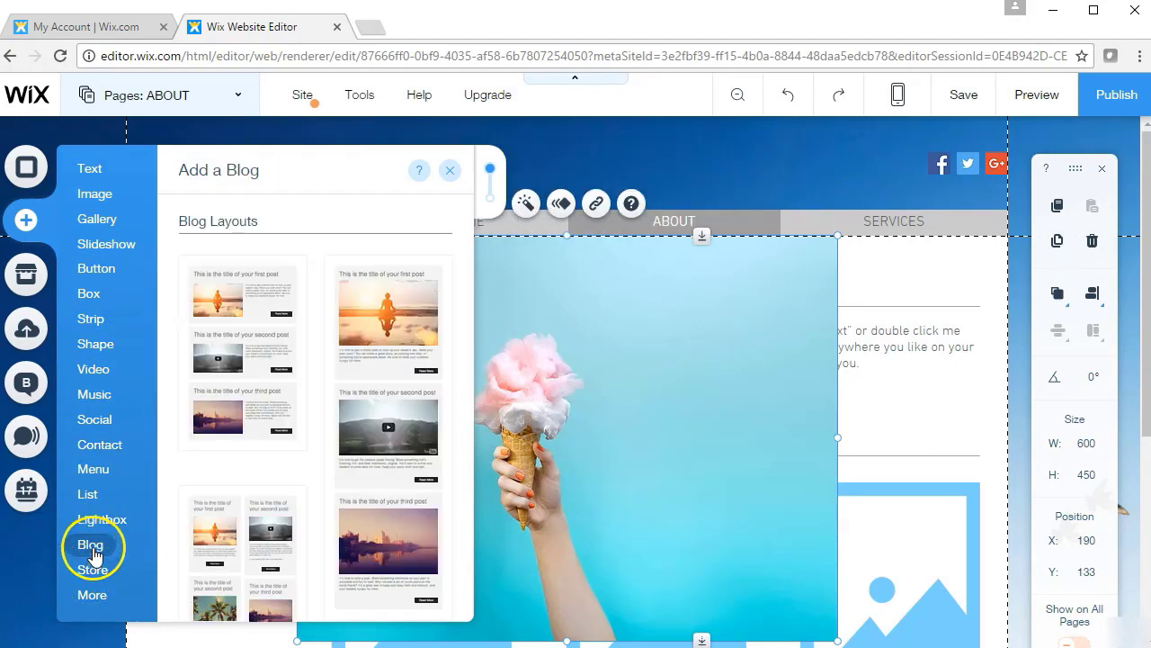
left_click(102, 531)
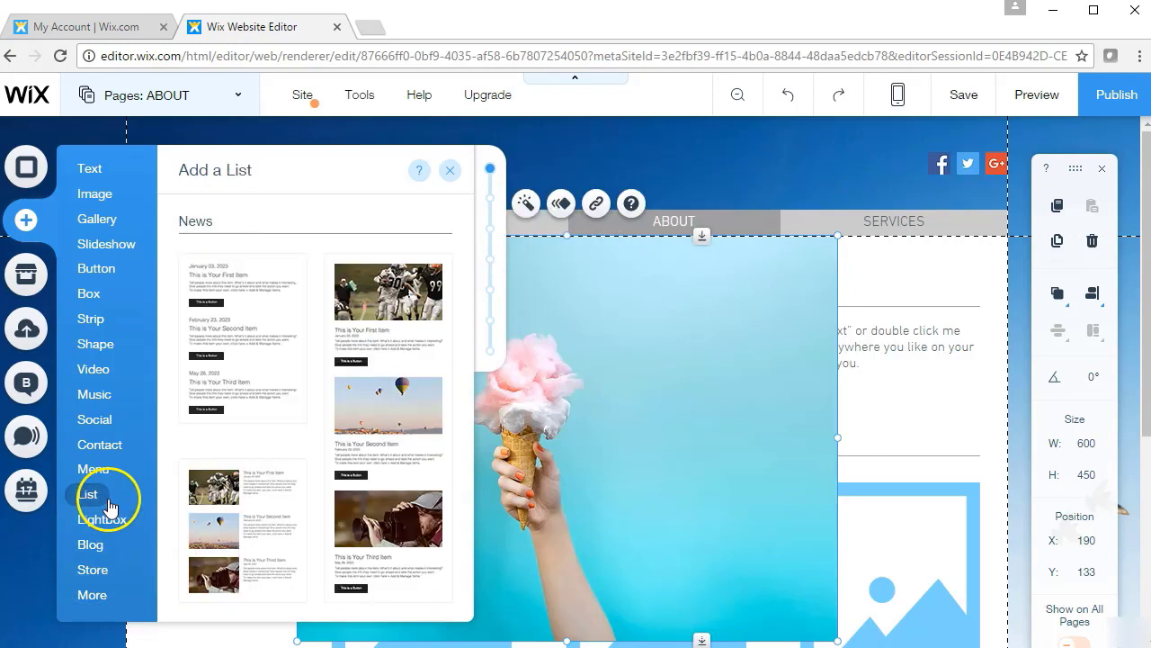
mouse_move(114, 469)
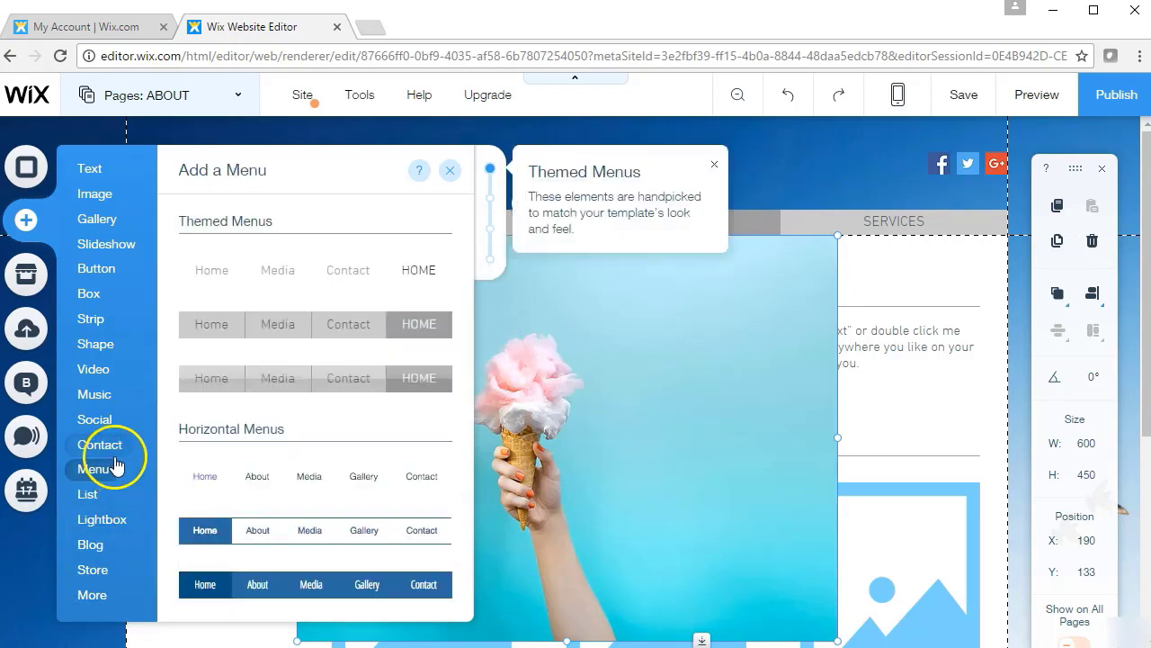
mouse_move(115, 418)
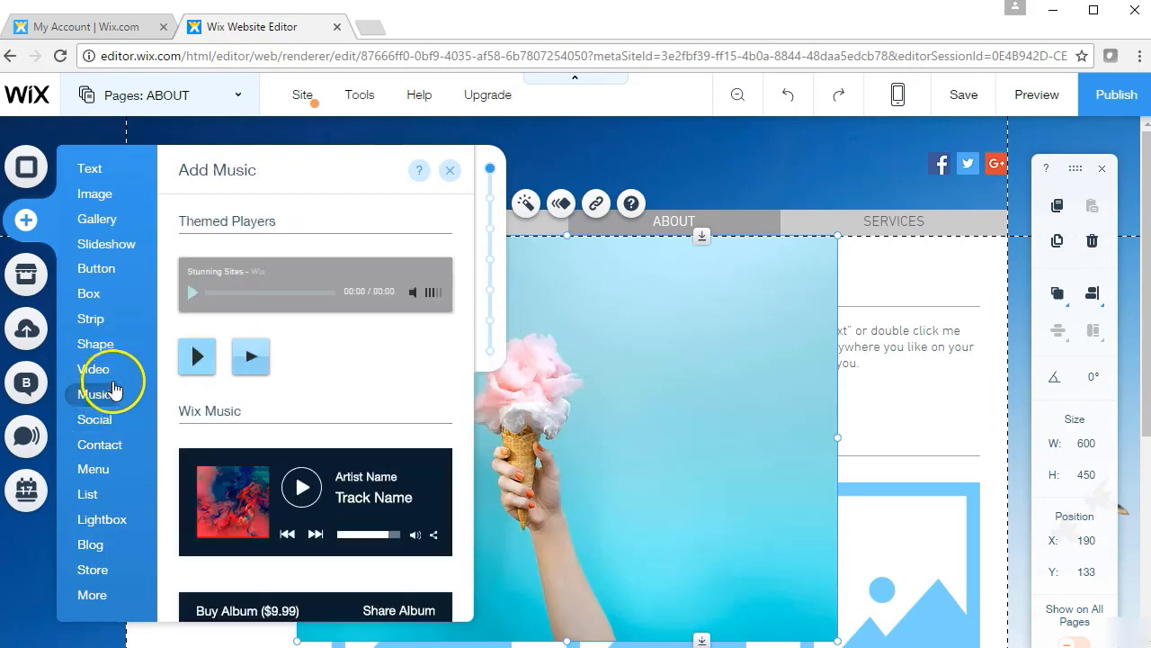
mouse_move(113, 349)
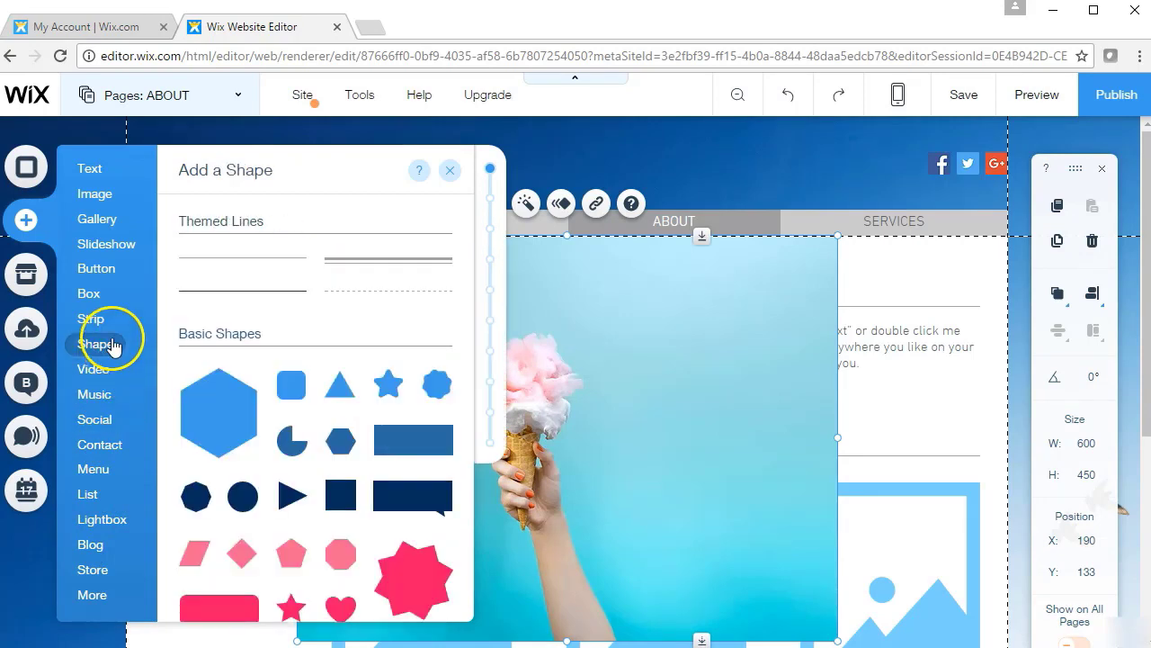
mouse_move(116, 310)
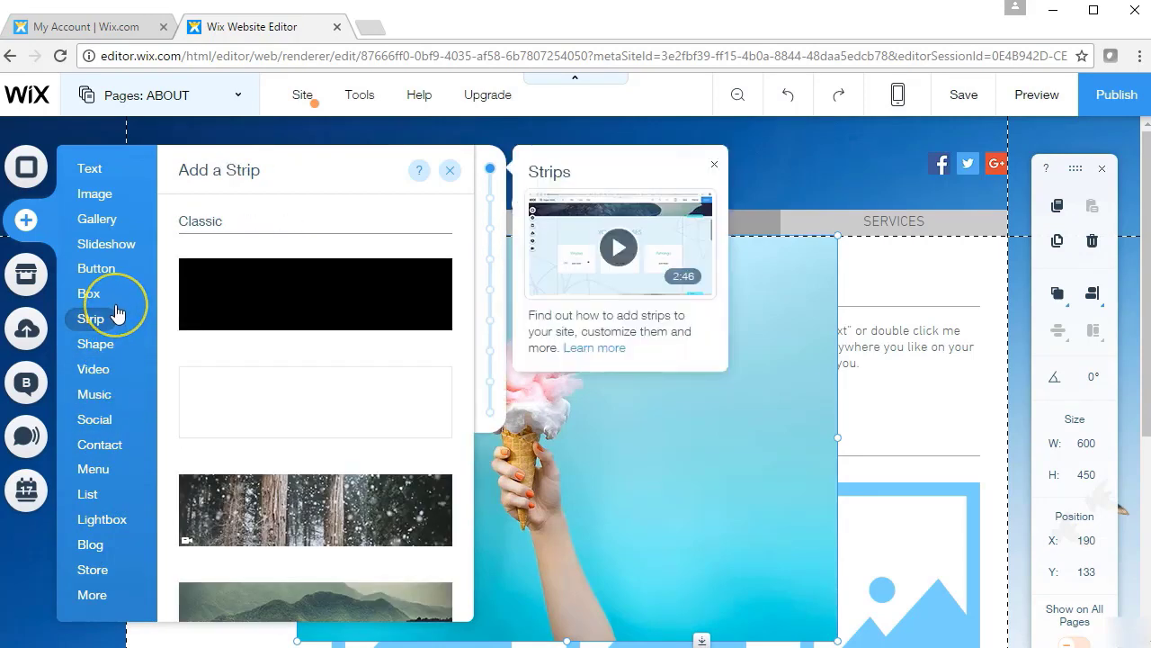
left_click(450, 170)
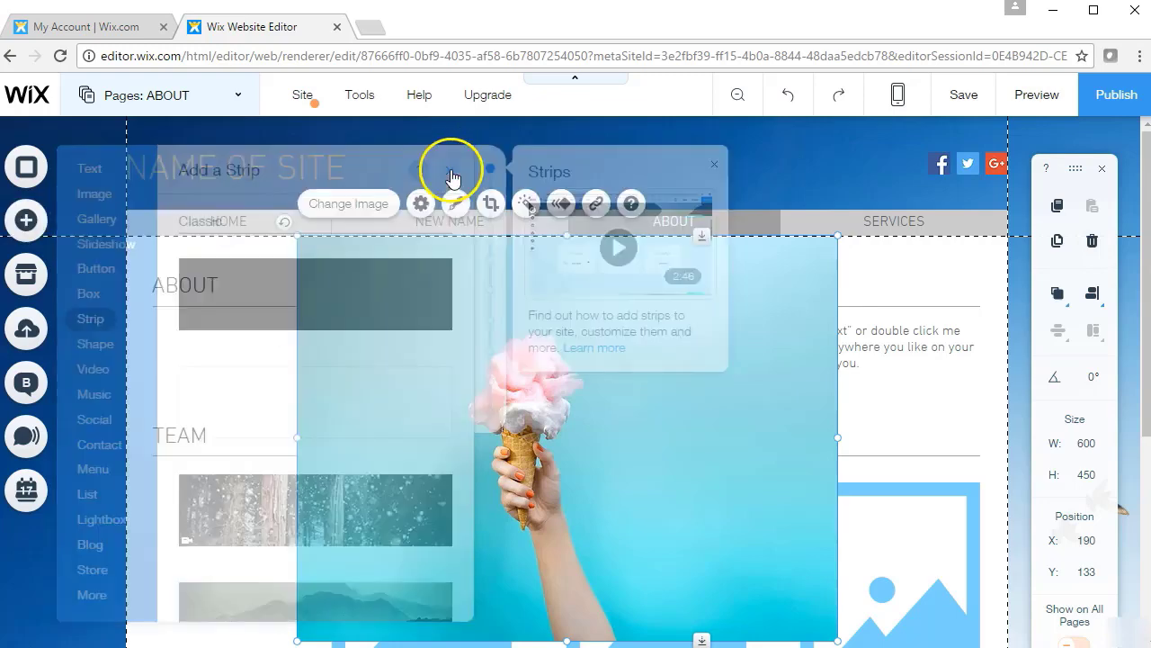
Open the App Market and browse the Marketing Tools apps
left_click(35, 281)
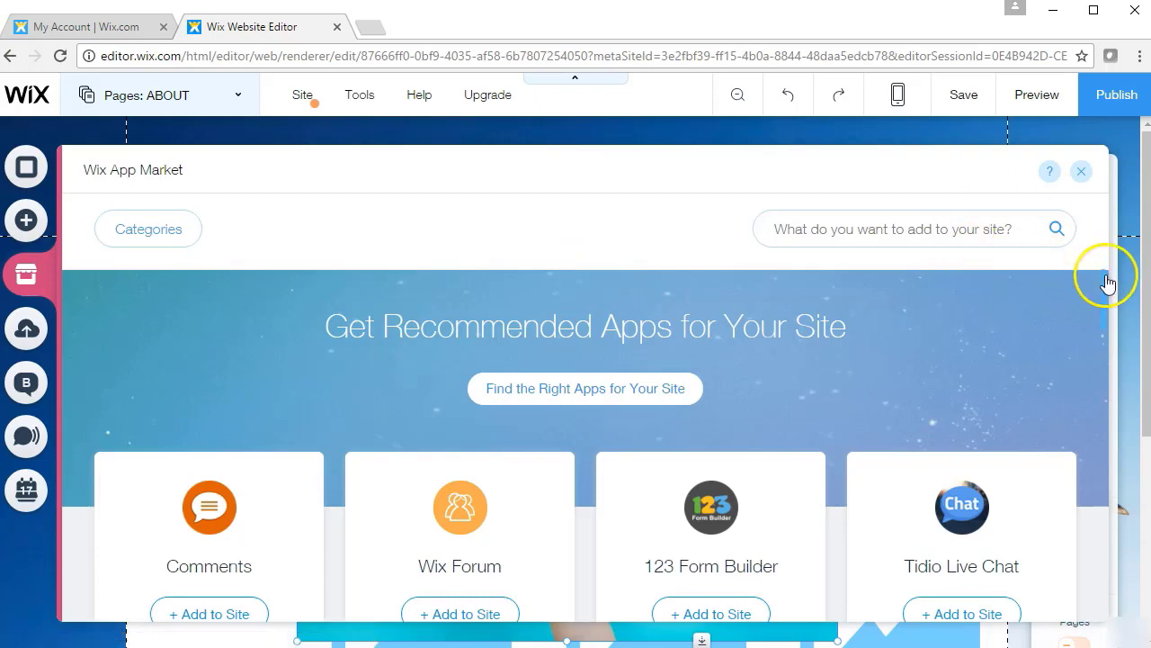
left_click_drag(1107, 293, 1102, 520)
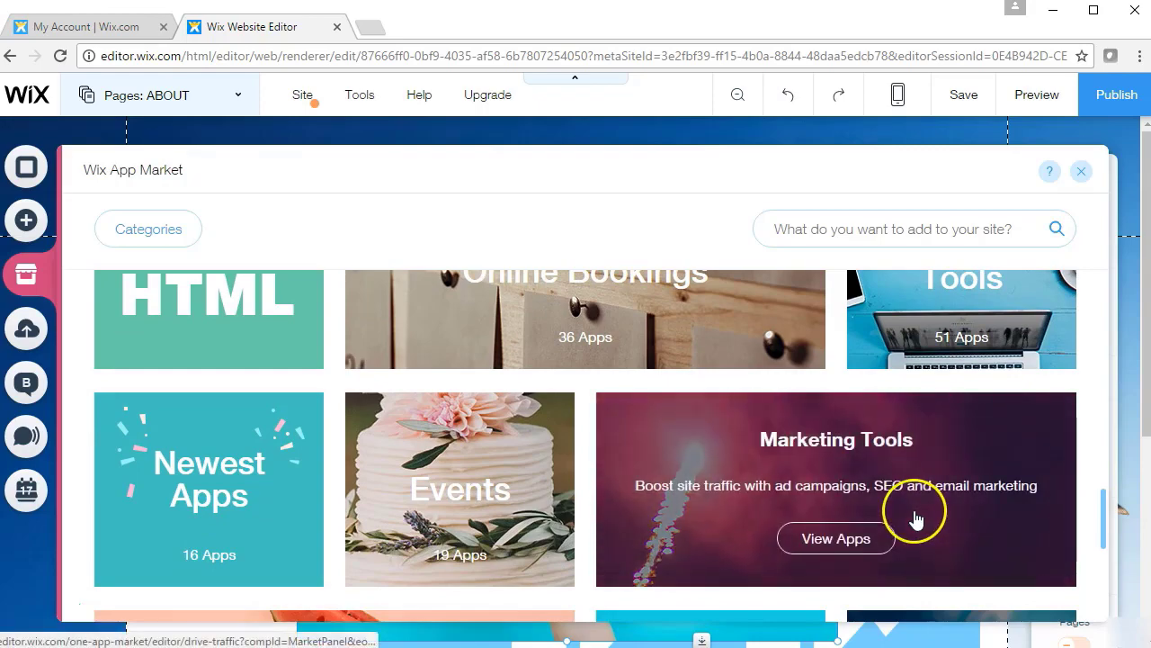
left_click(861, 496)
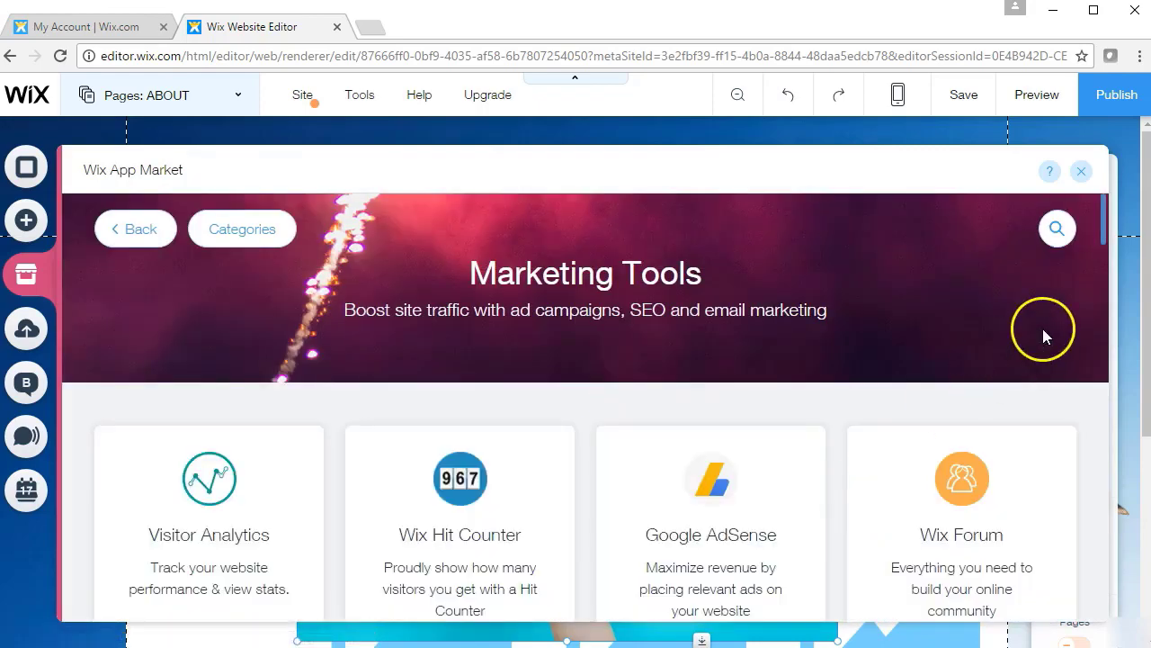
mouse_move(1110, 231)
left_mouse_down()
mouse_move(1100, 429)
mouse_move(1110, 218)
left_mouse_up()
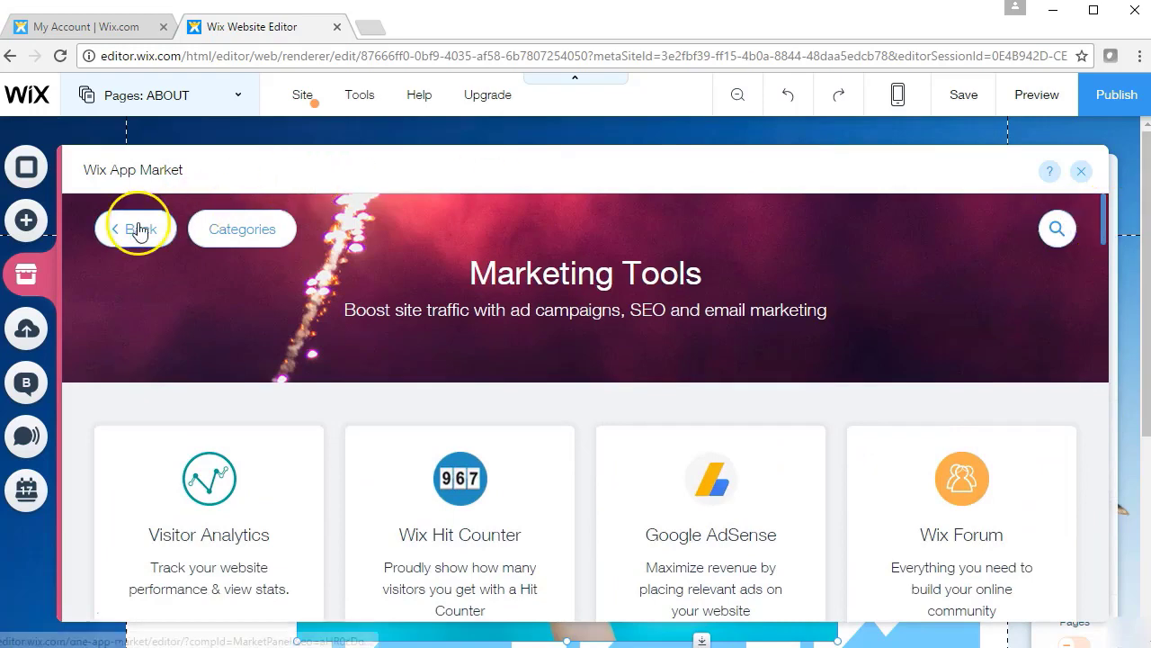
left_click(135, 228)
Search the App Market for FORM apps
left_click(890, 236)
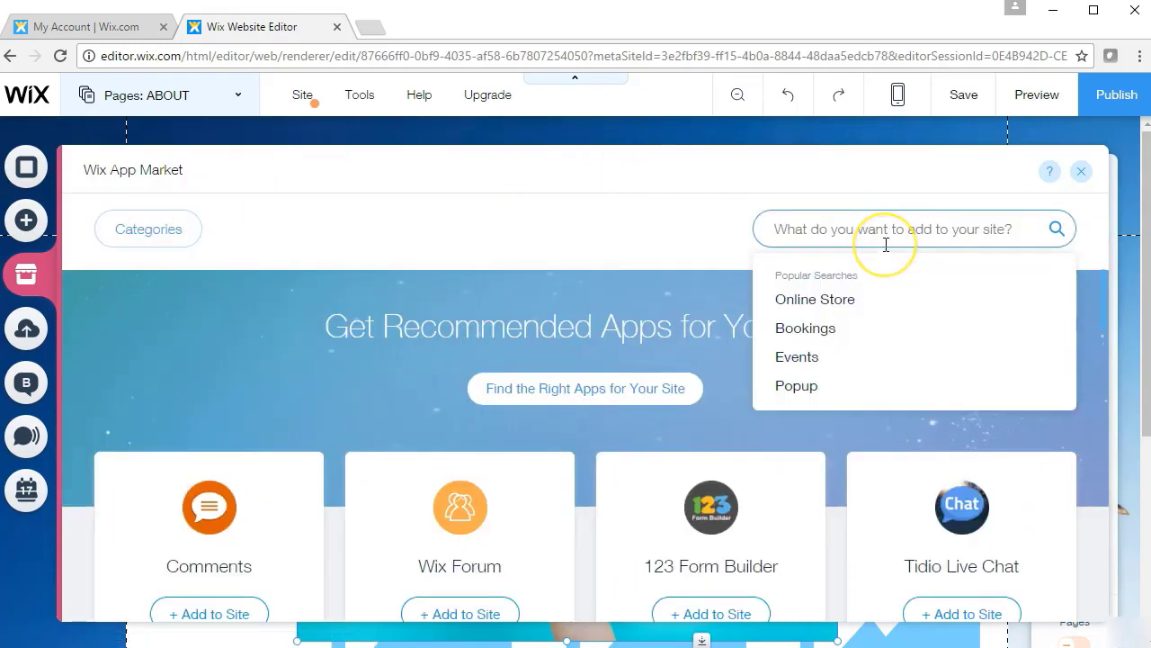
type("FOR")
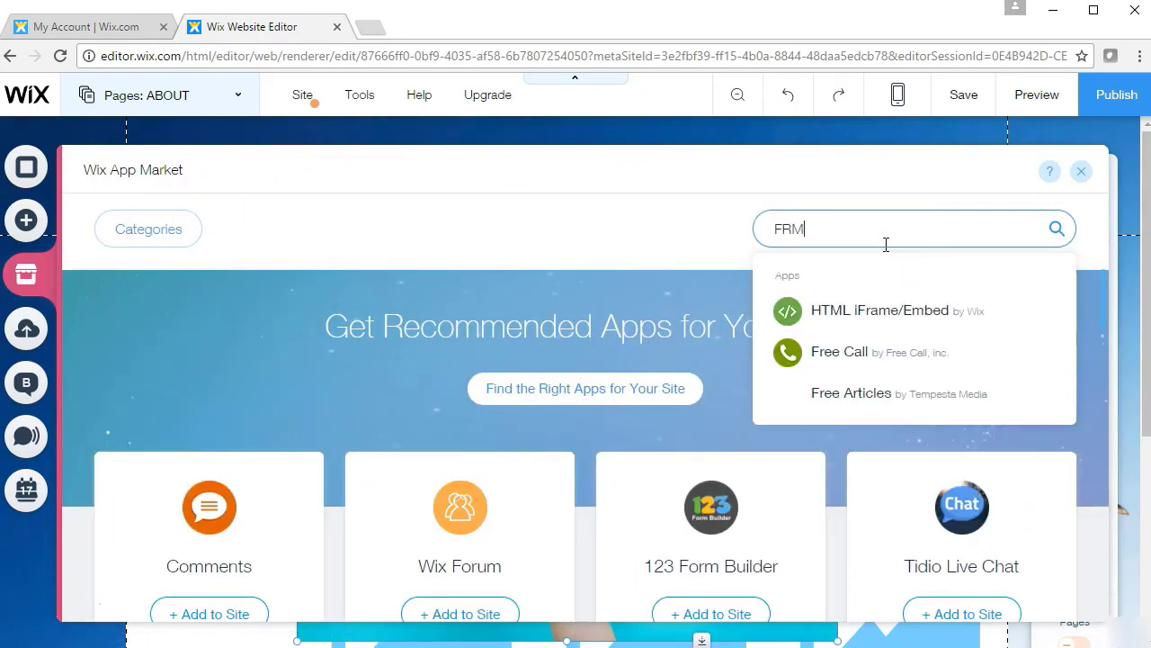
key("BackSpace")
key("BackSpace")
type("ORM")
key("Return")
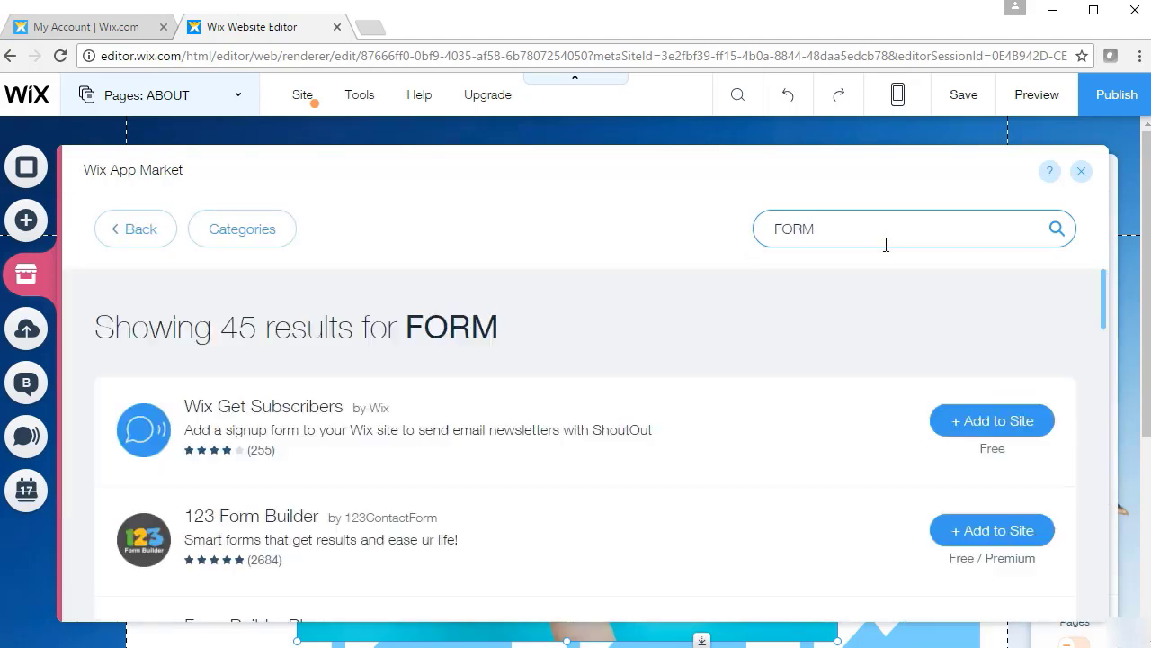
left_click_drag(1110, 273, 1108, 234)
Search for CALL apps, then return to the App Market home page
left_click(857, 229)
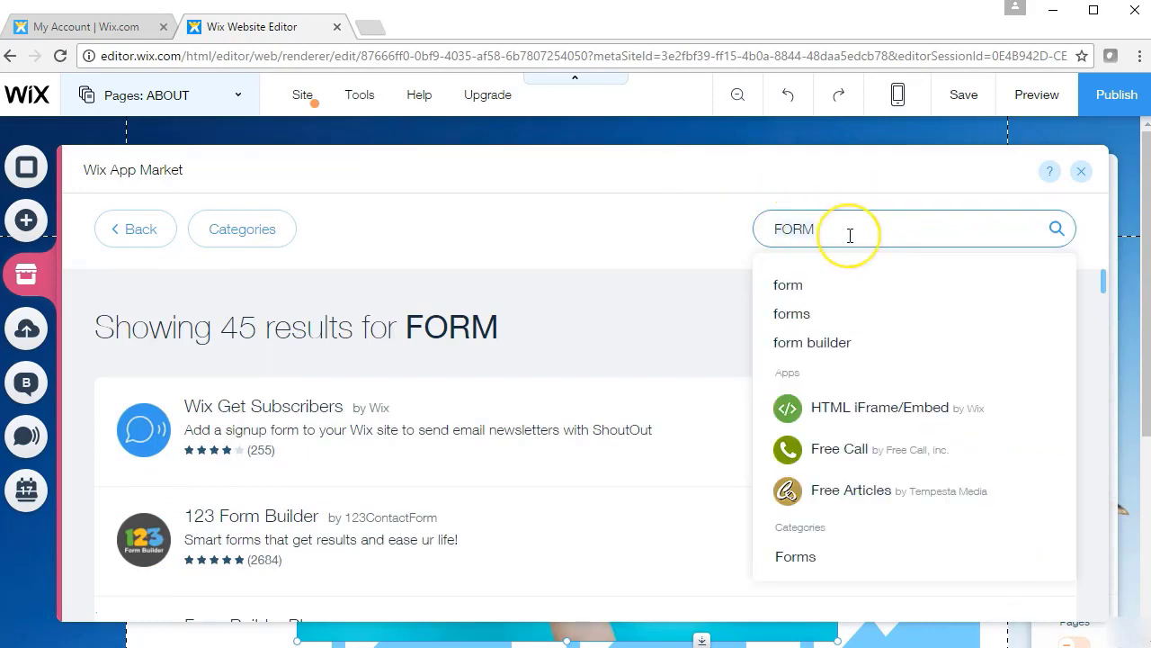
type("CALL")
key("Return")
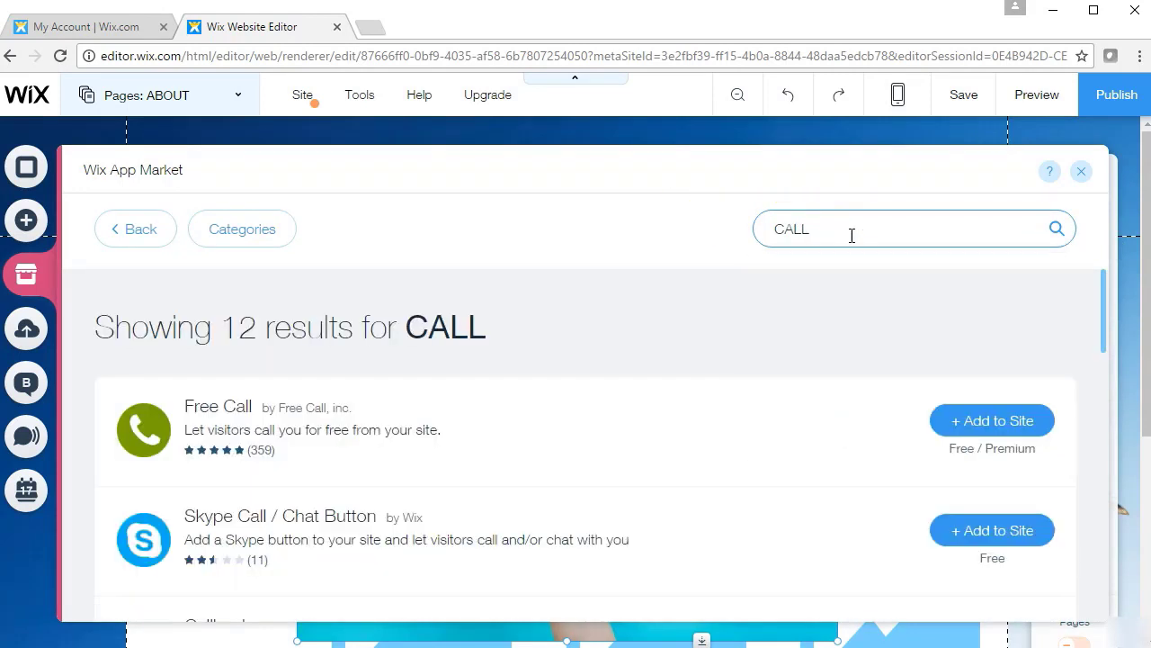
left_click_drag(1106, 322, 1105, 291)
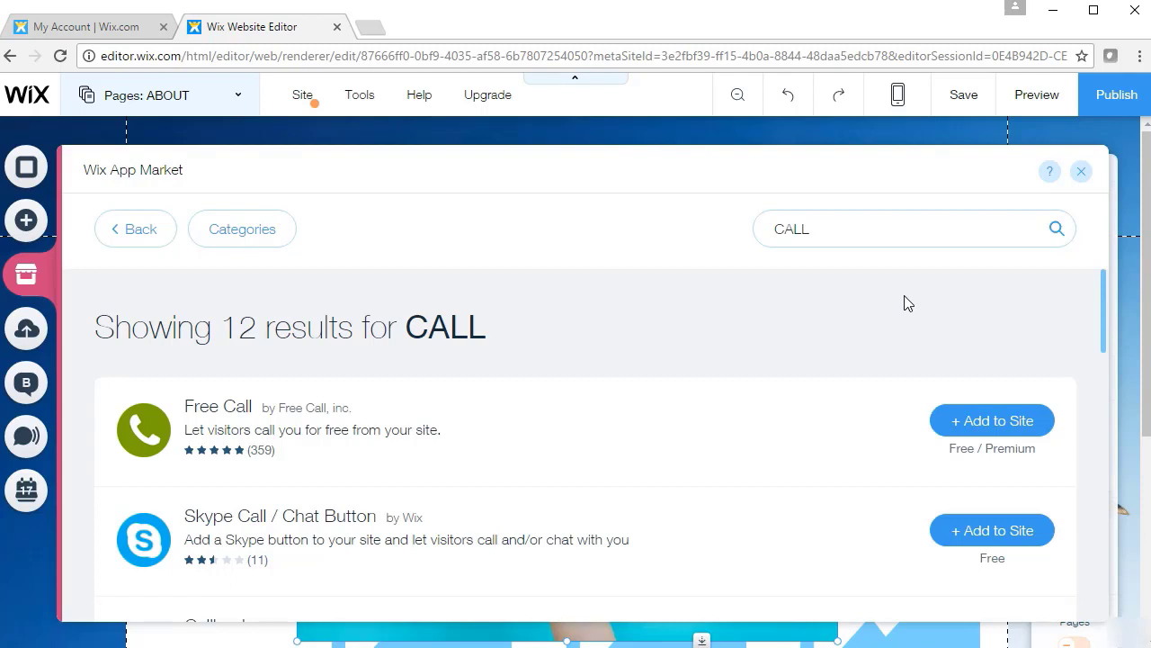
left_click(154, 226)
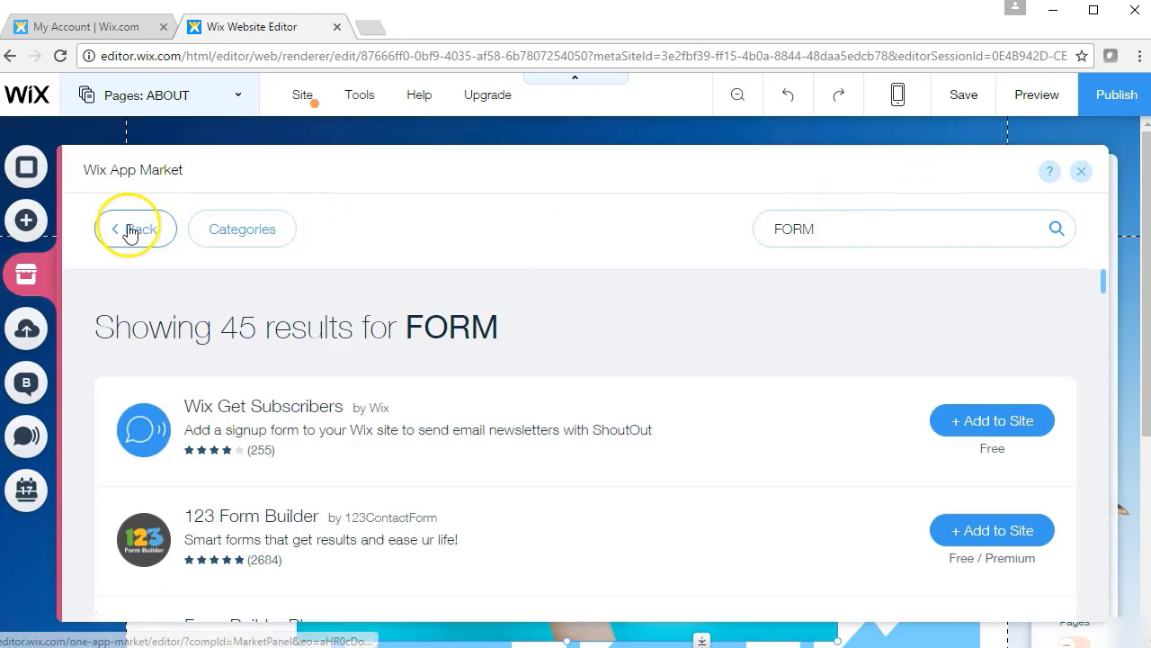
left_click(135, 229)
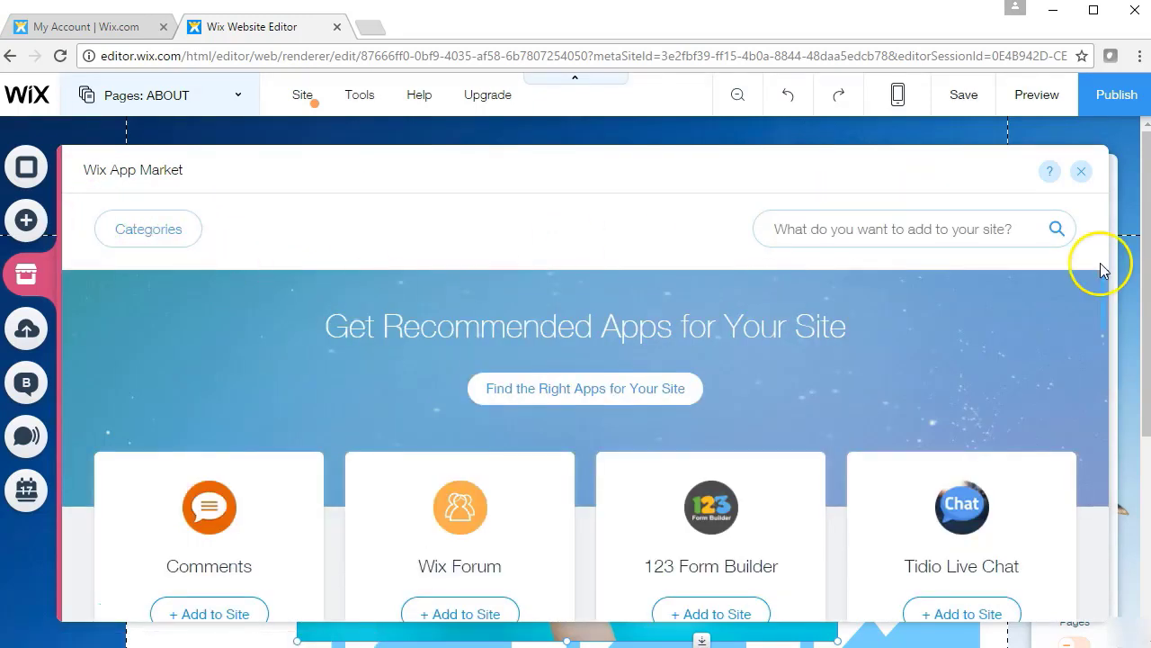
mouse_move(1105, 295)
left_mouse_down()
mouse_move(1107, 396)
mouse_move(1103, 418)
mouse_move(1105, 368)
mouse_move(1084, 534)
mouse_move(1100, 291)
left_mouse_up()
Close the App Market, check the empty Images and Videos libraries in My Uploads, then close it
left_click(1081, 172)
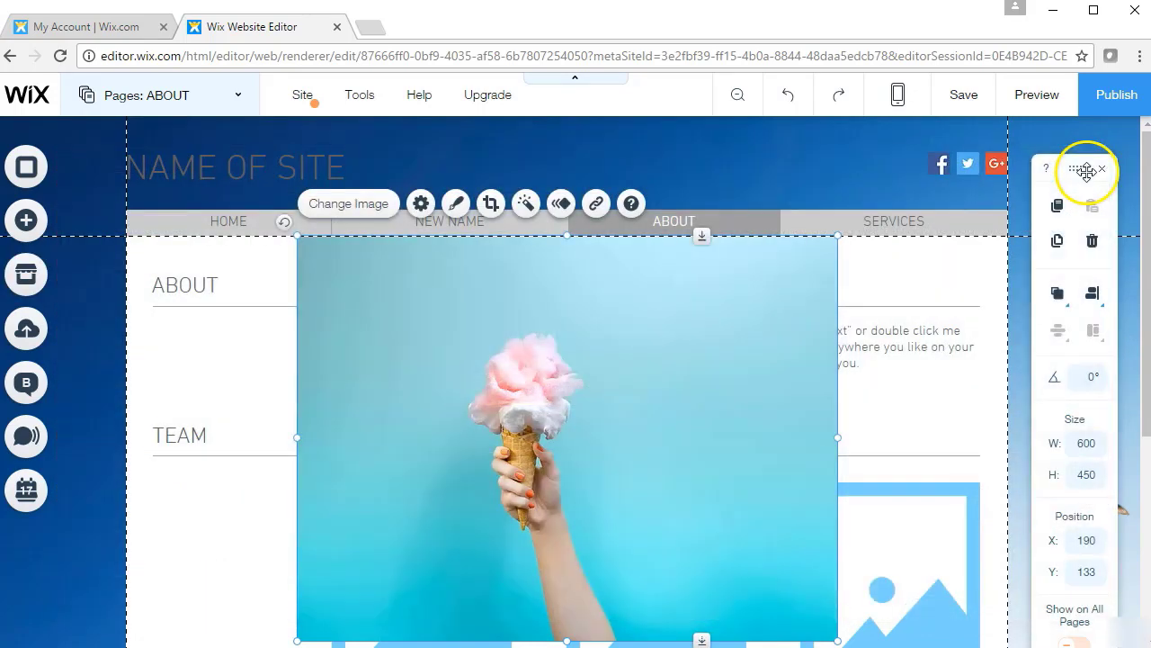
left_click(43, 334)
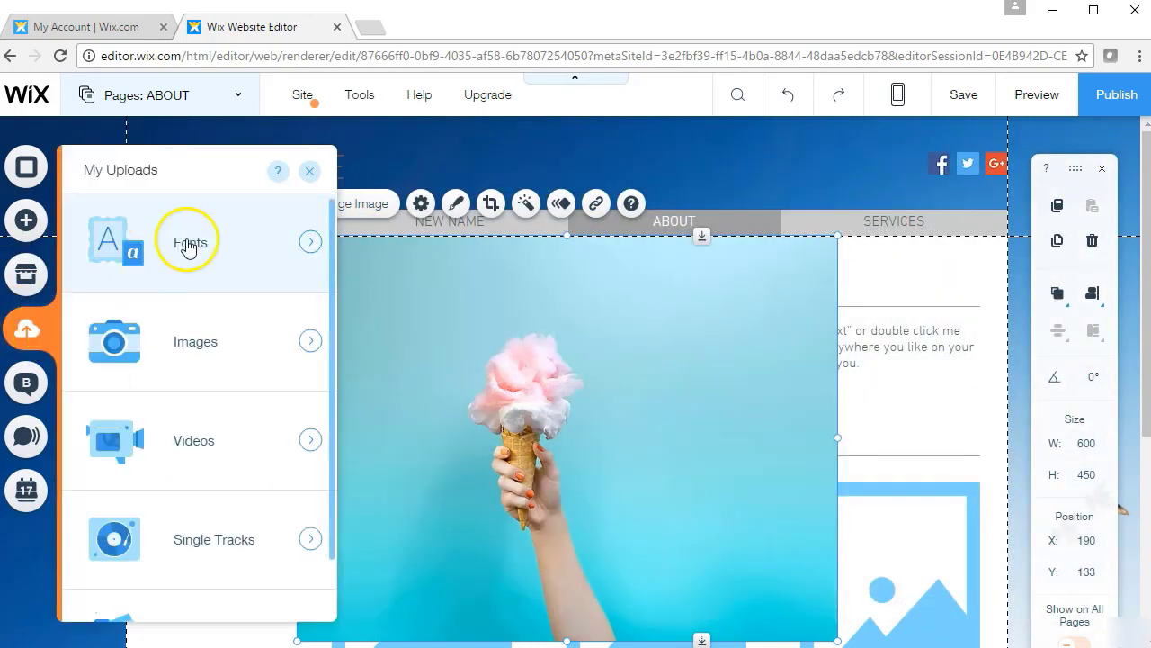
left_click(230, 342)
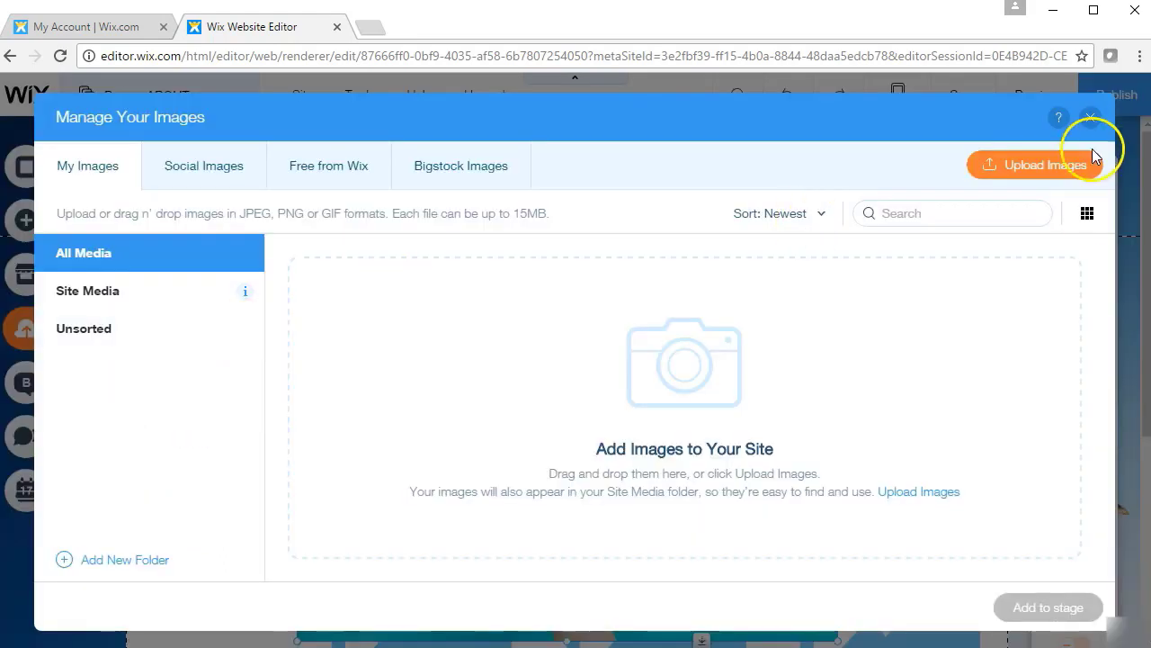
left_click(1090, 119)
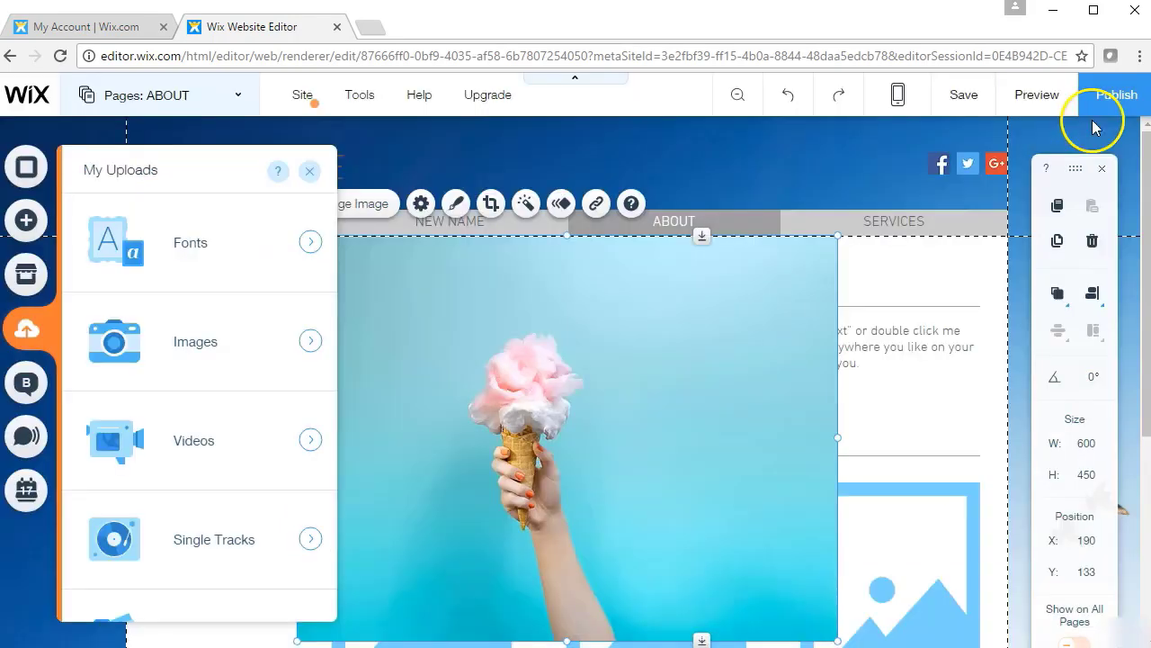
left_click(216, 447)
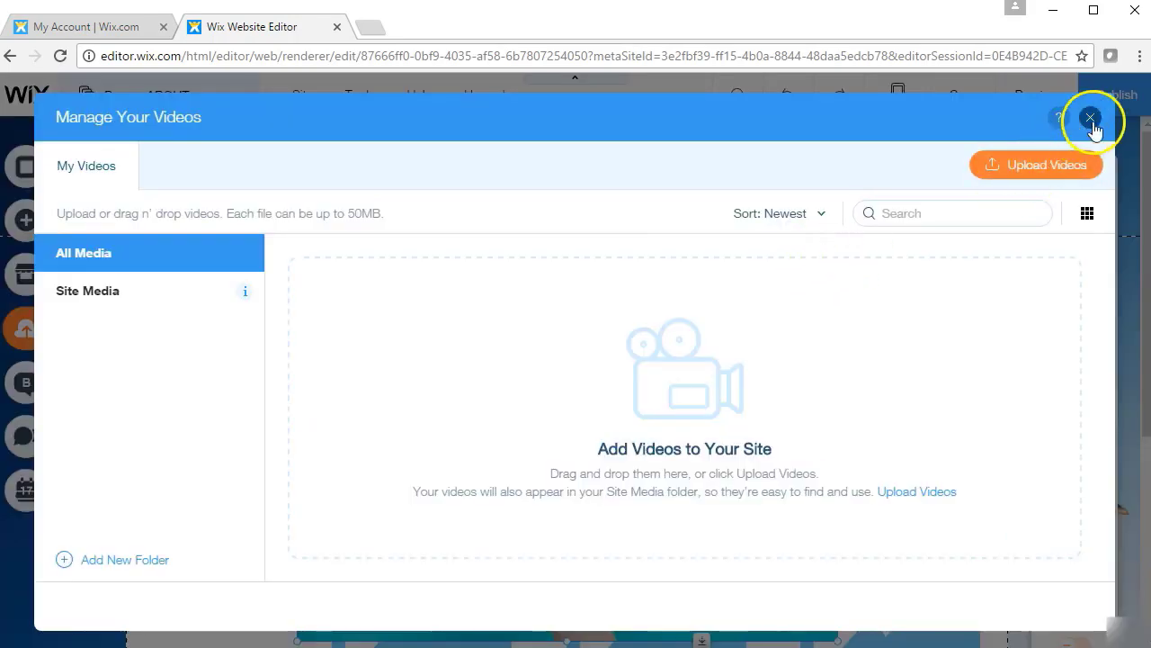
left_click(1090, 116)
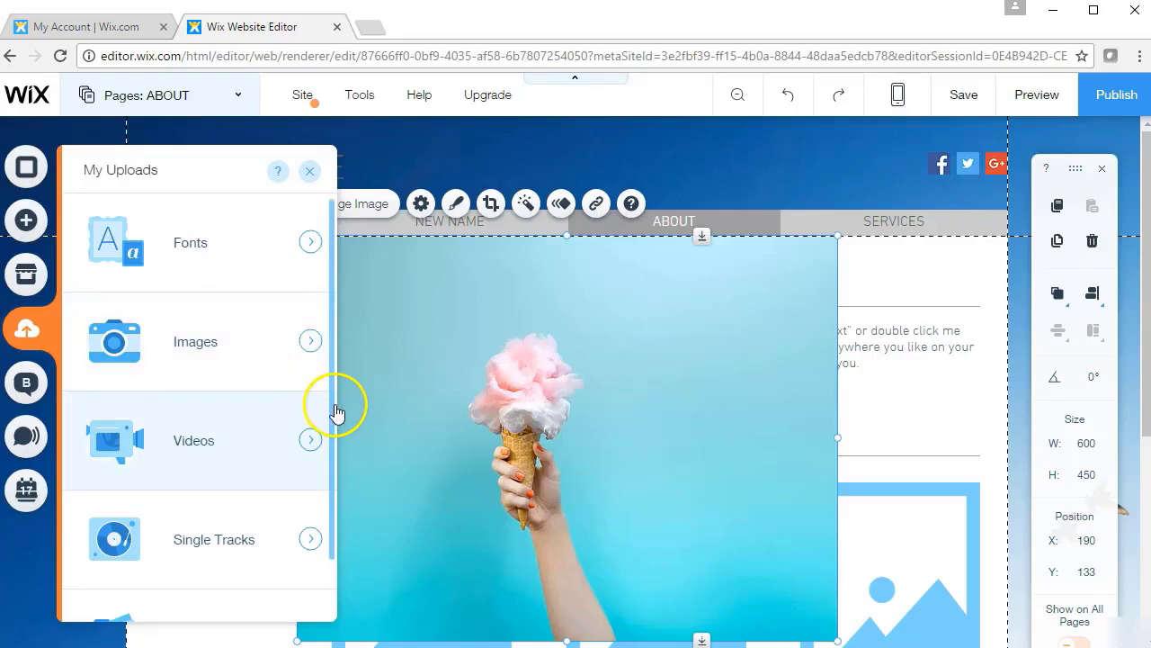
left_click(331, 454)
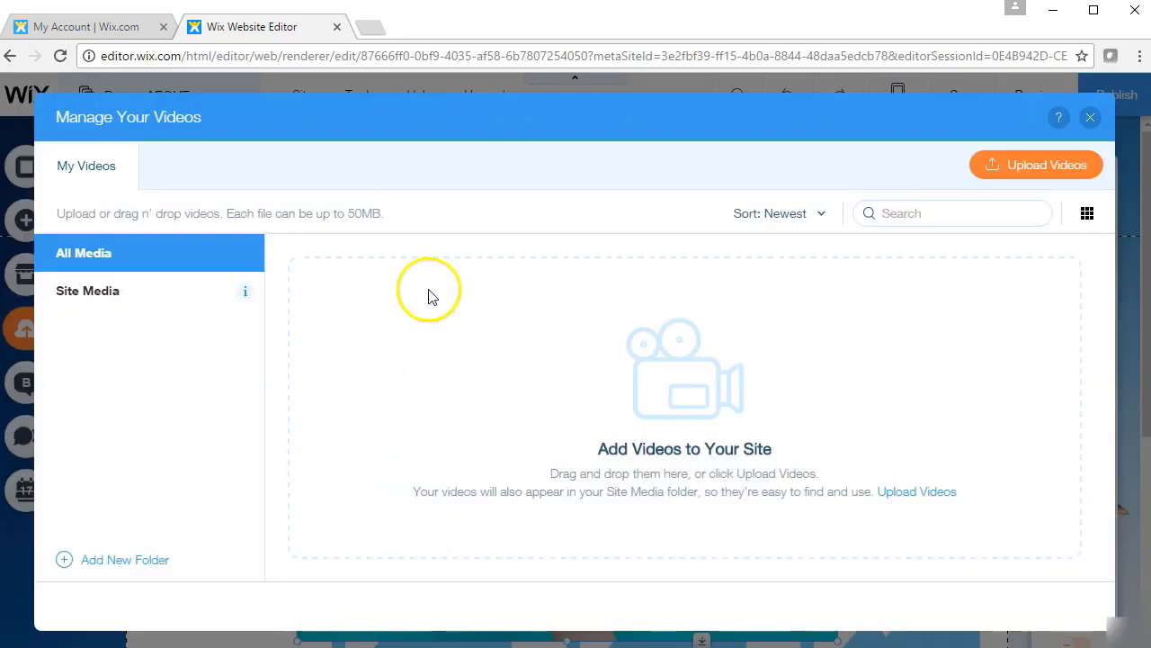
left_click(1090, 117)
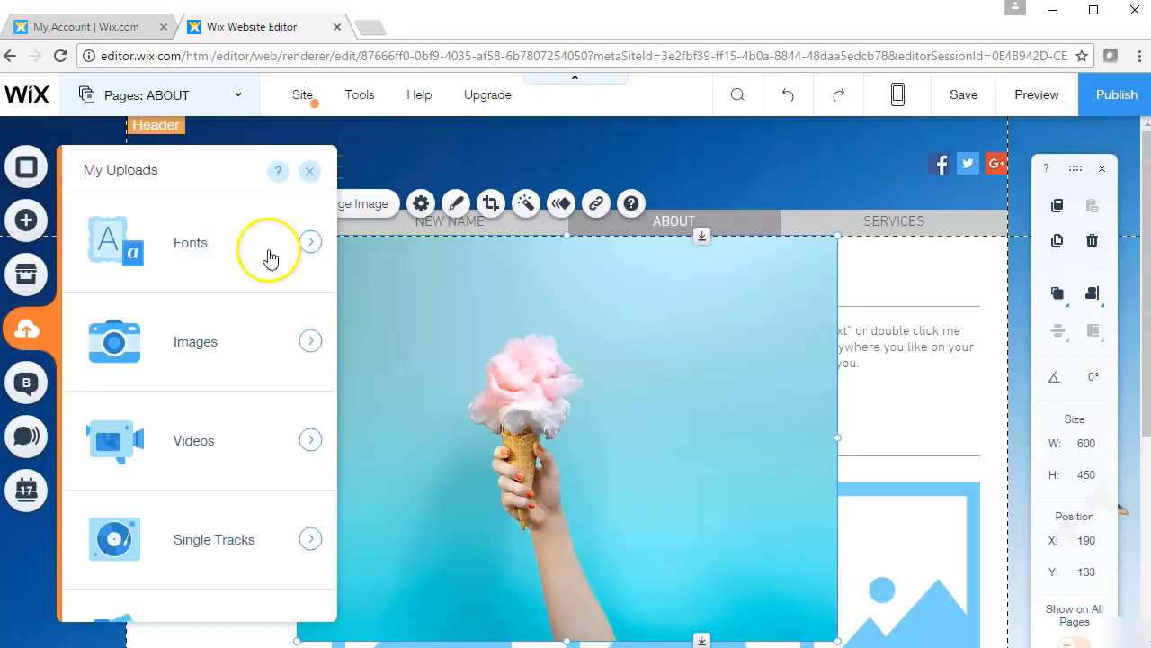
left_click(315, 171)
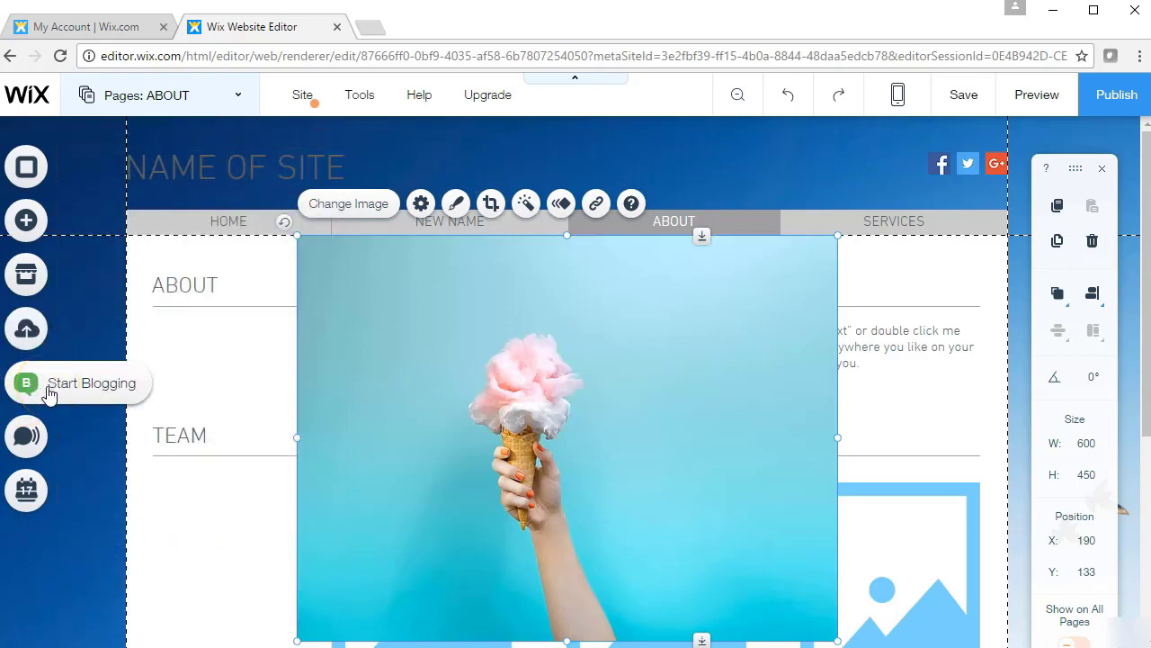
left_click(48, 394)
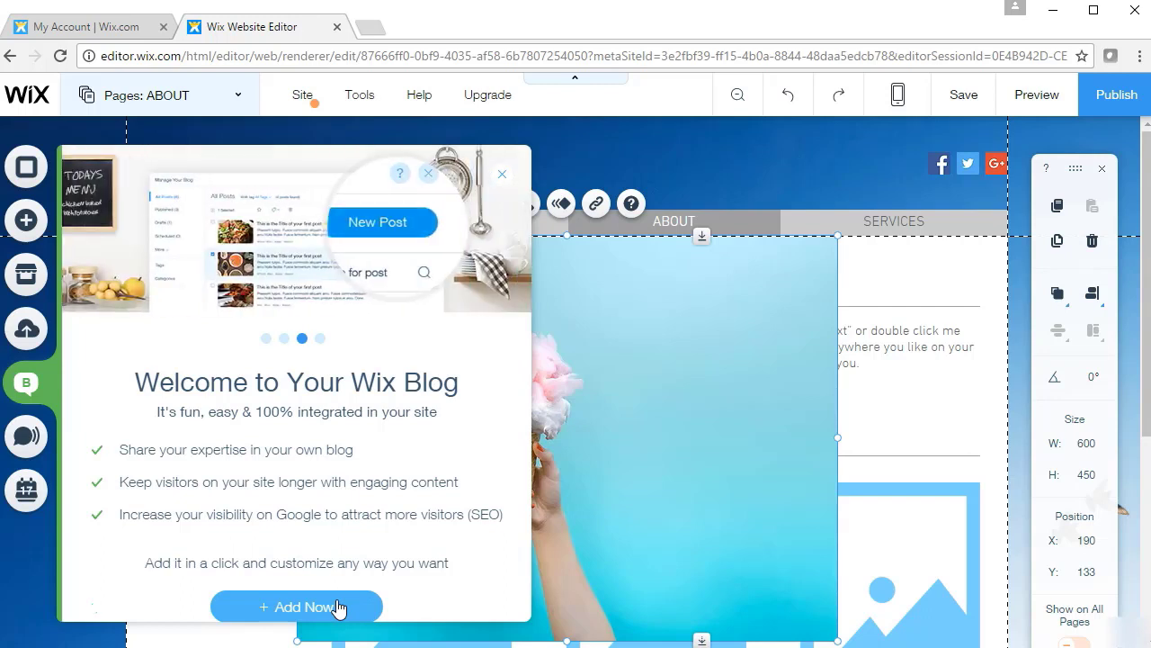
left_click(501, 175)
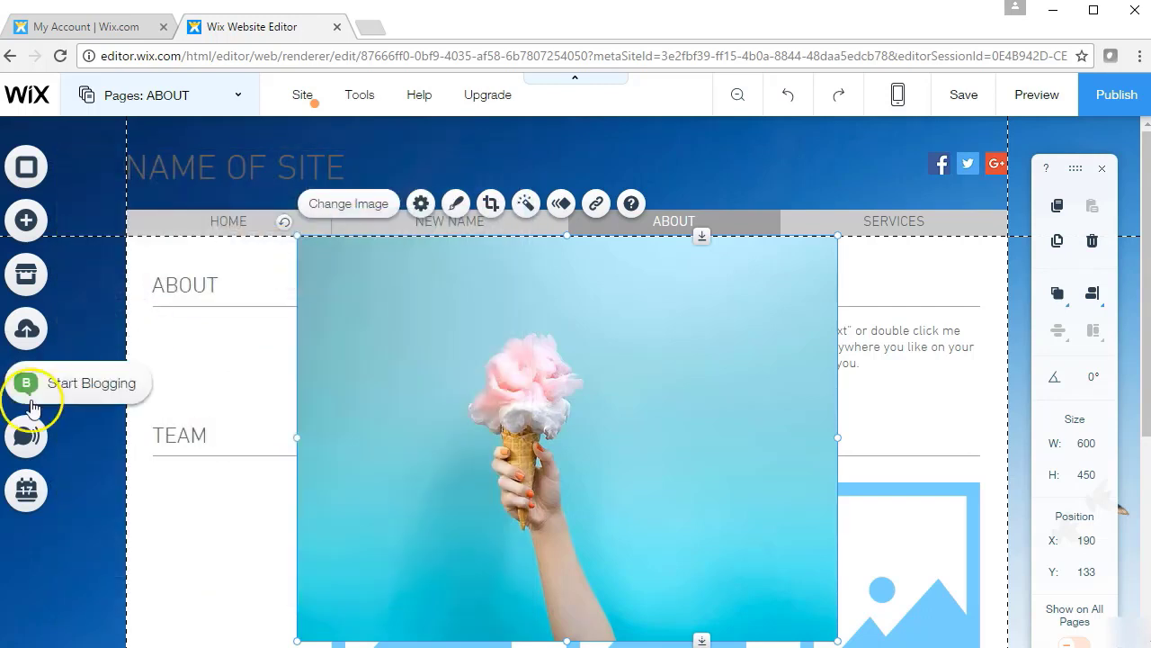
left_click(36, 441)
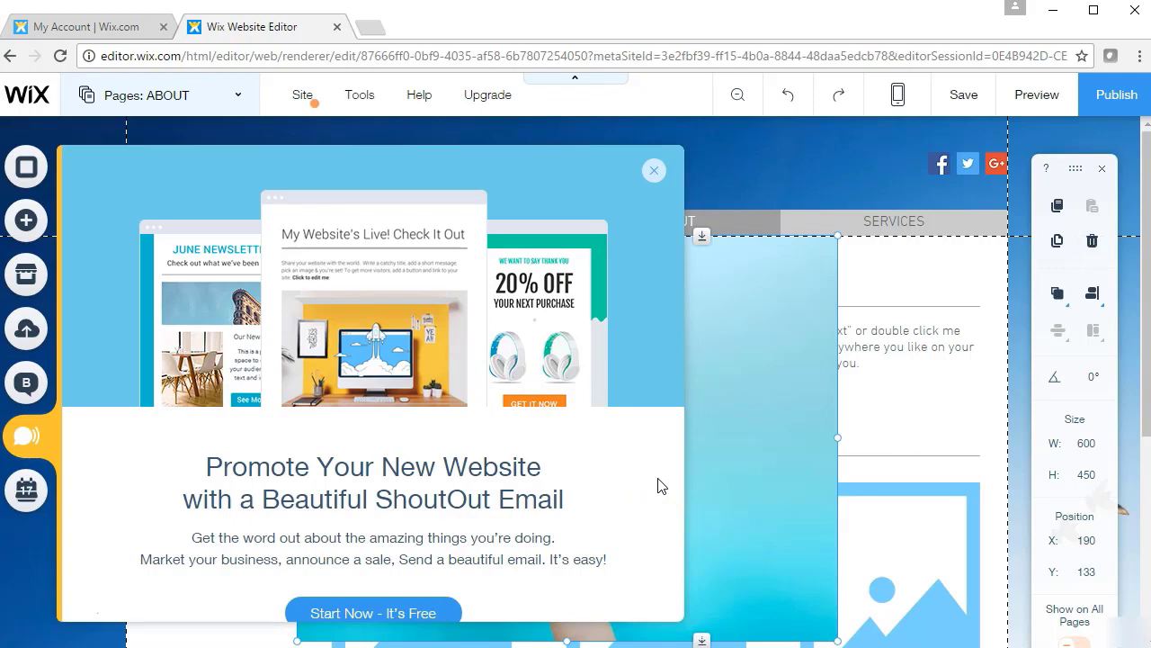
left_click(653, 170)
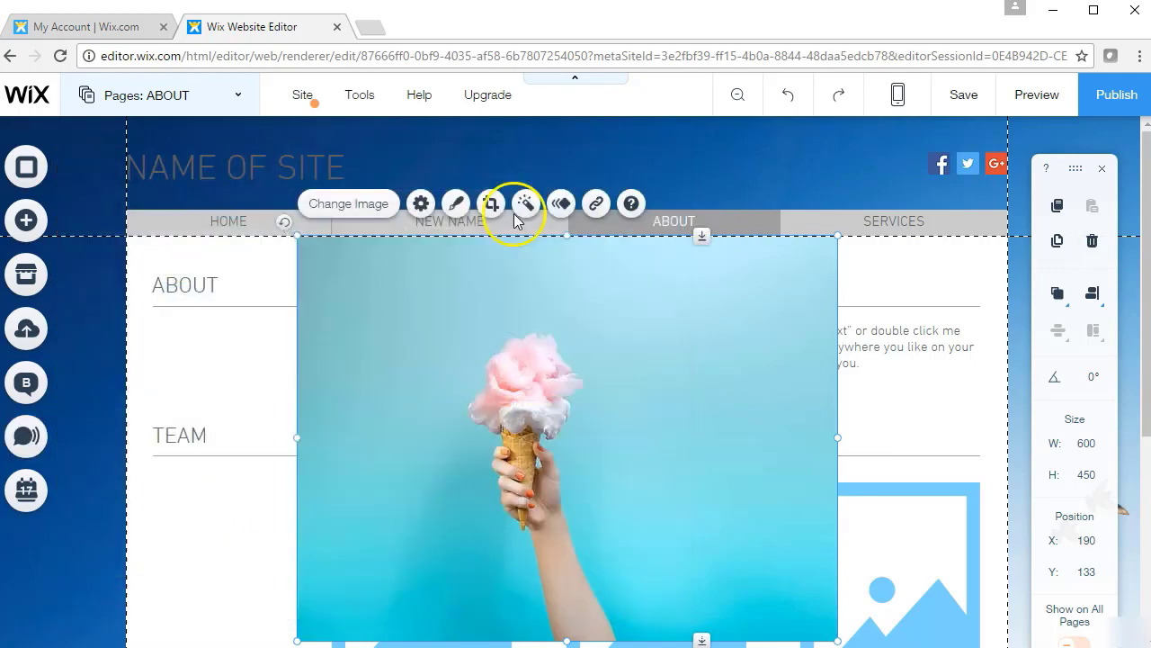
left_click(27, 490)
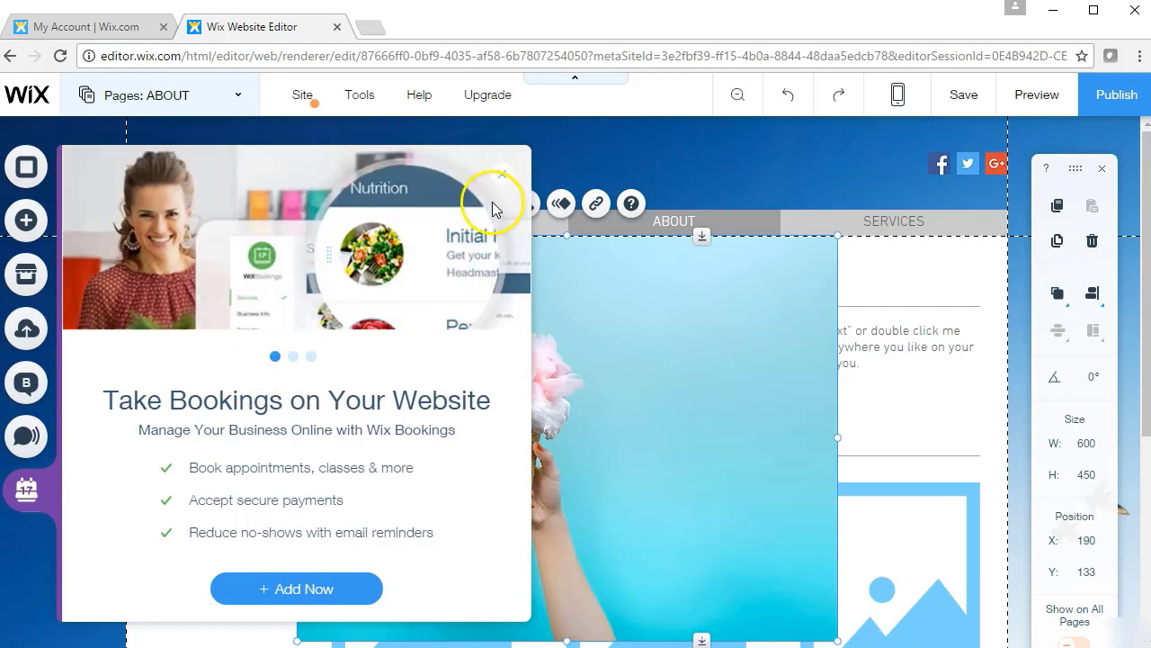
left_click(502, 175)
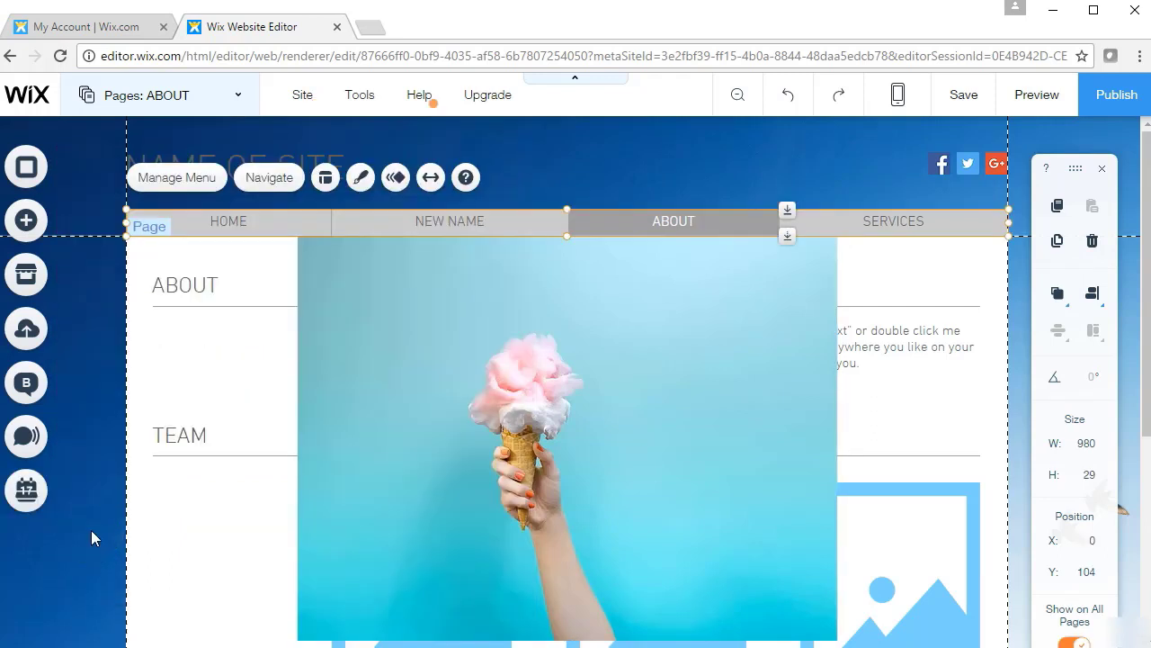
left_click(44, 285)
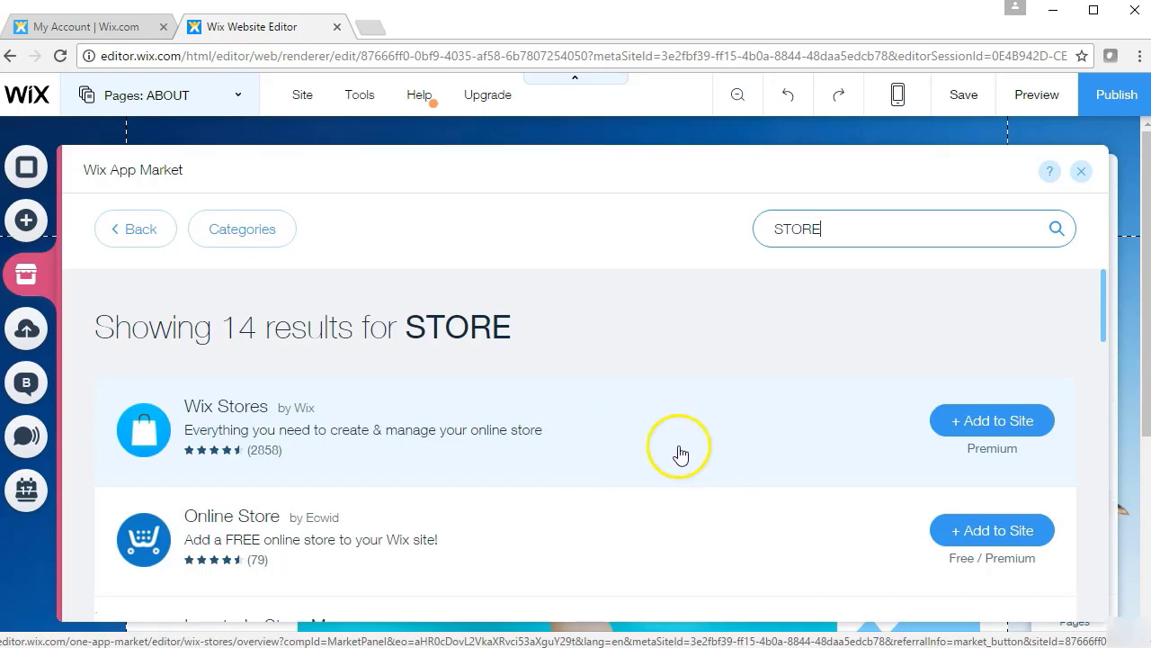
left_click(1081, 171)
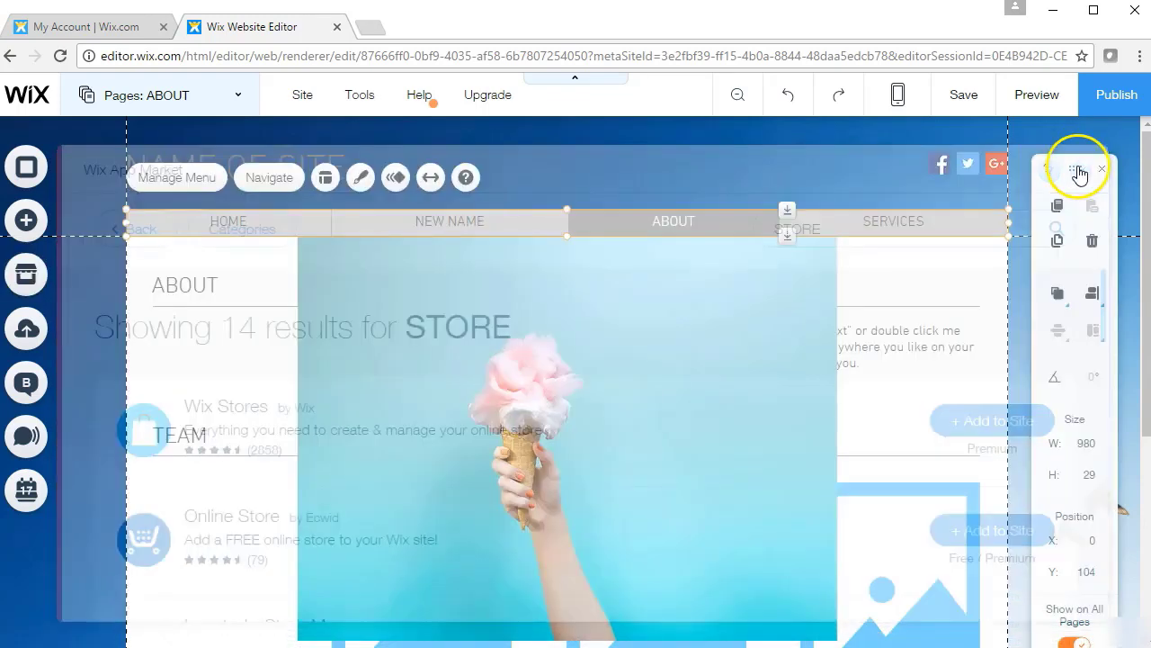
left_click(583, 385)
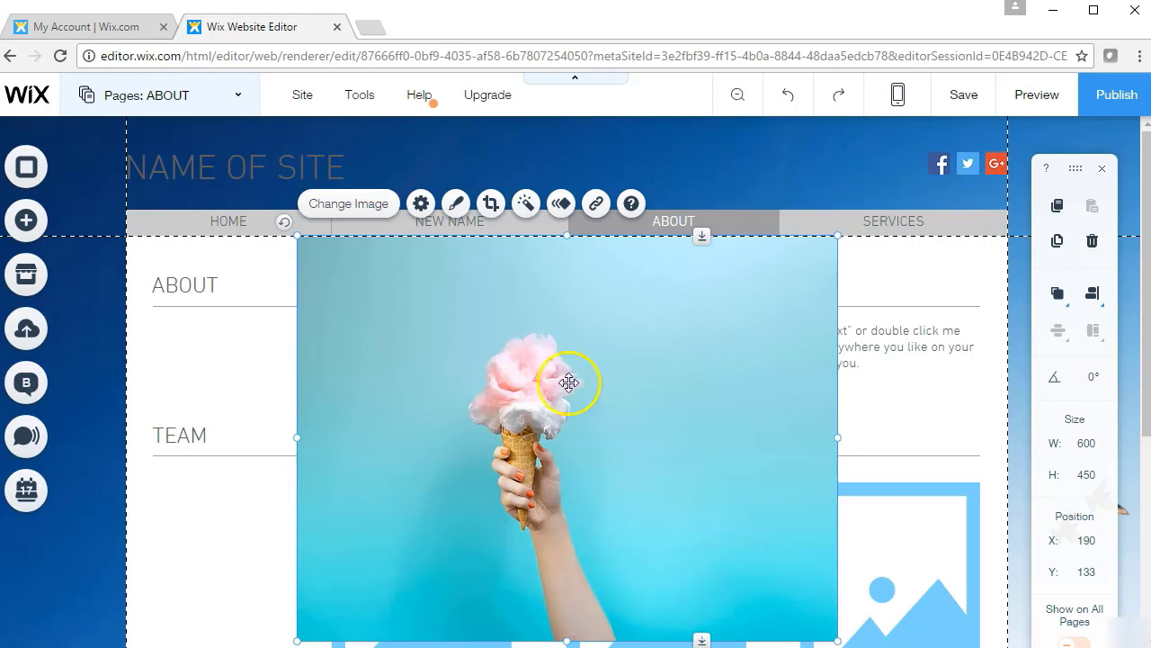
Shift the ice-cream image and paragraph lower, then delete the cotton candy ice-cream image
left_click_drag(551, 372, 551, 433)
left_click_drag(873, 354, 903, 383)
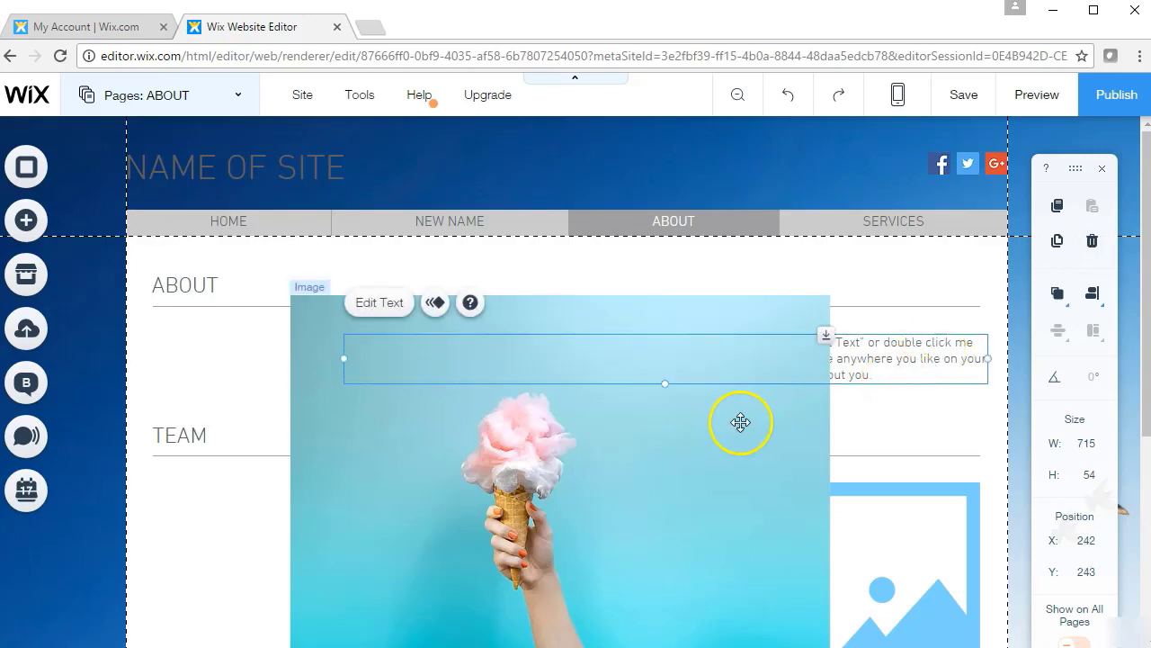
left_click(681, 434)
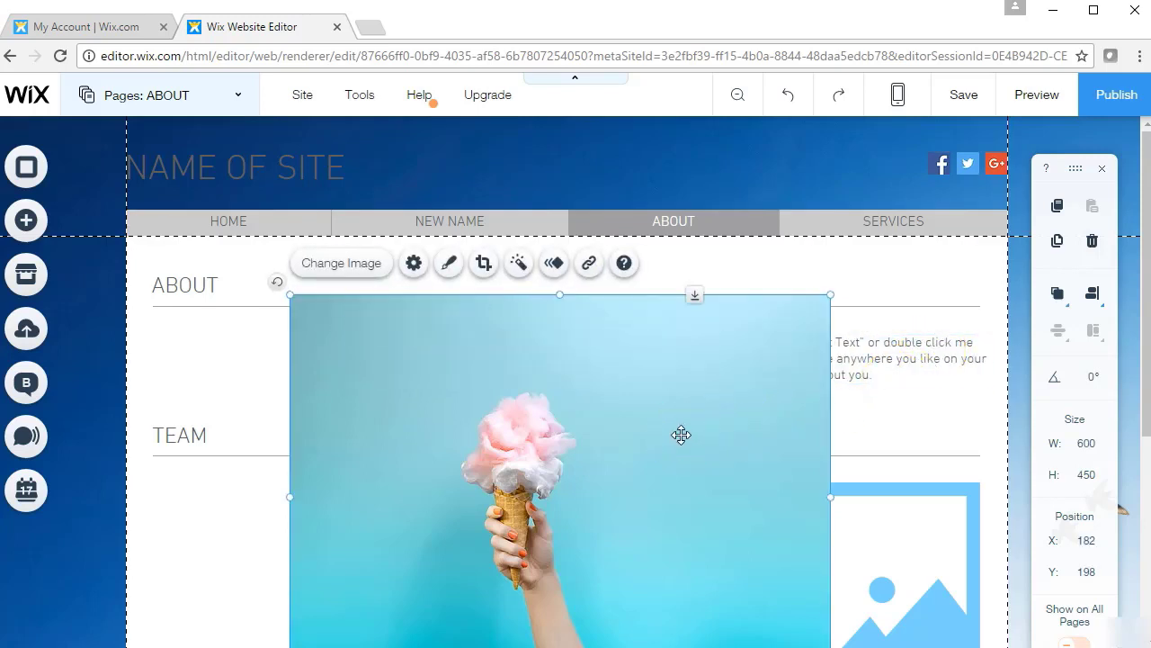
right_click(681, 436)
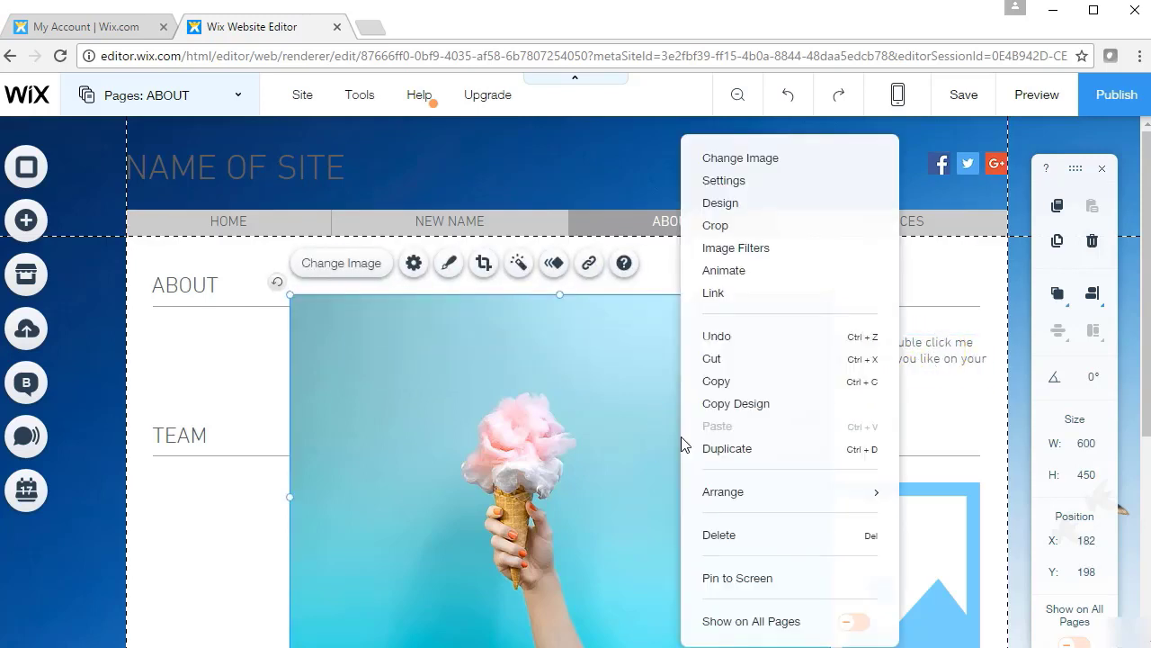
left_click(738, 534)
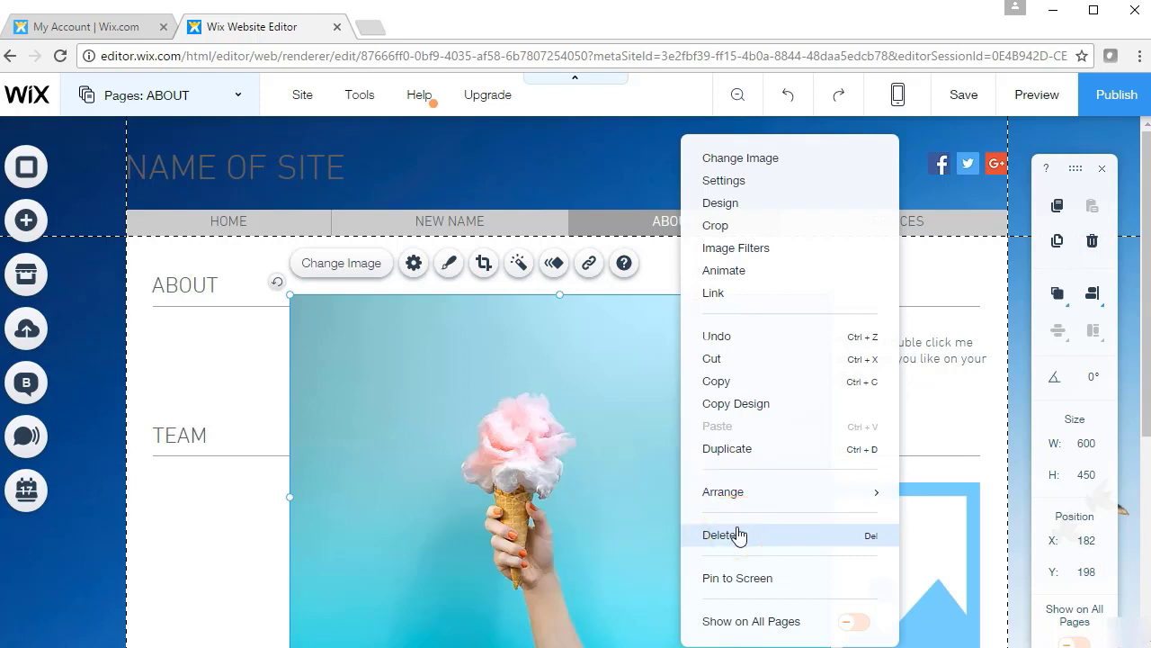
left_click(602, 423)
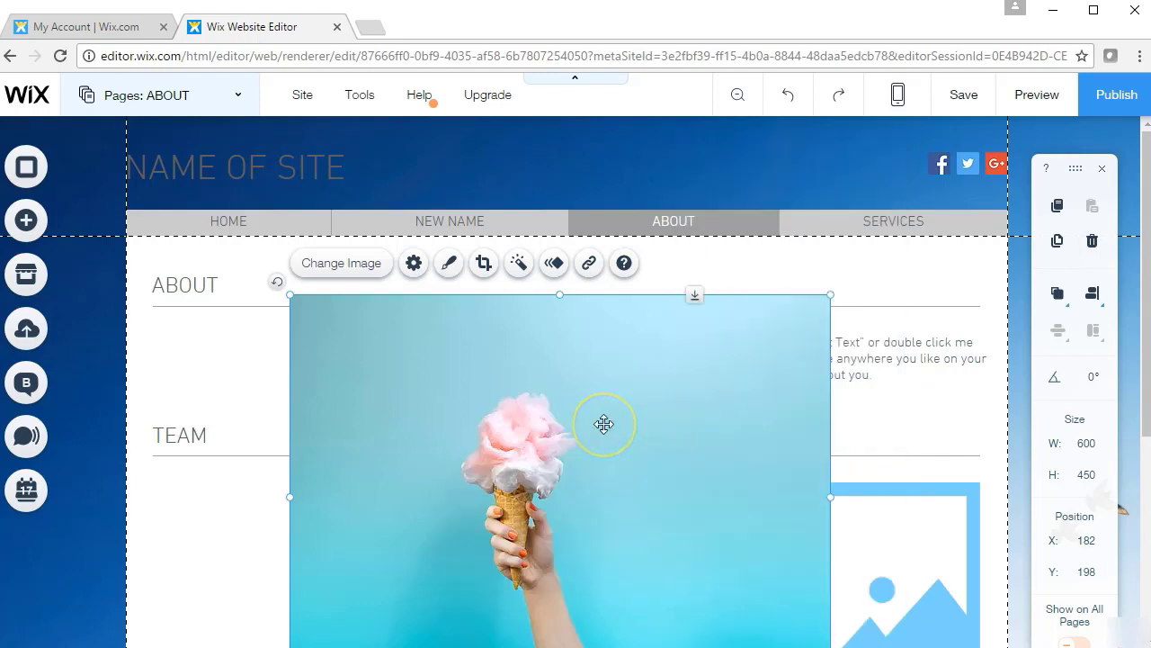
key("Delete")
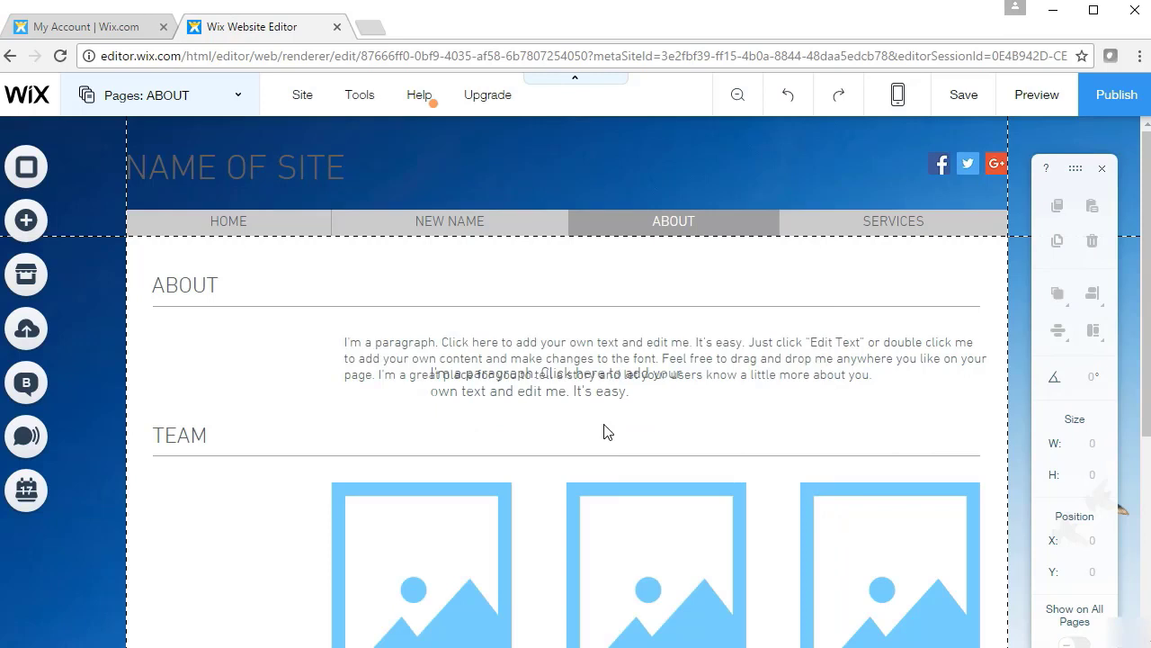
Move the short paragraph left, lower the ABOUT divider line, and align the three team images
left_click_drag(585, 405, 417, 409)
left_click_drag(563, 305, 583, 325)
left_click(560, 296)
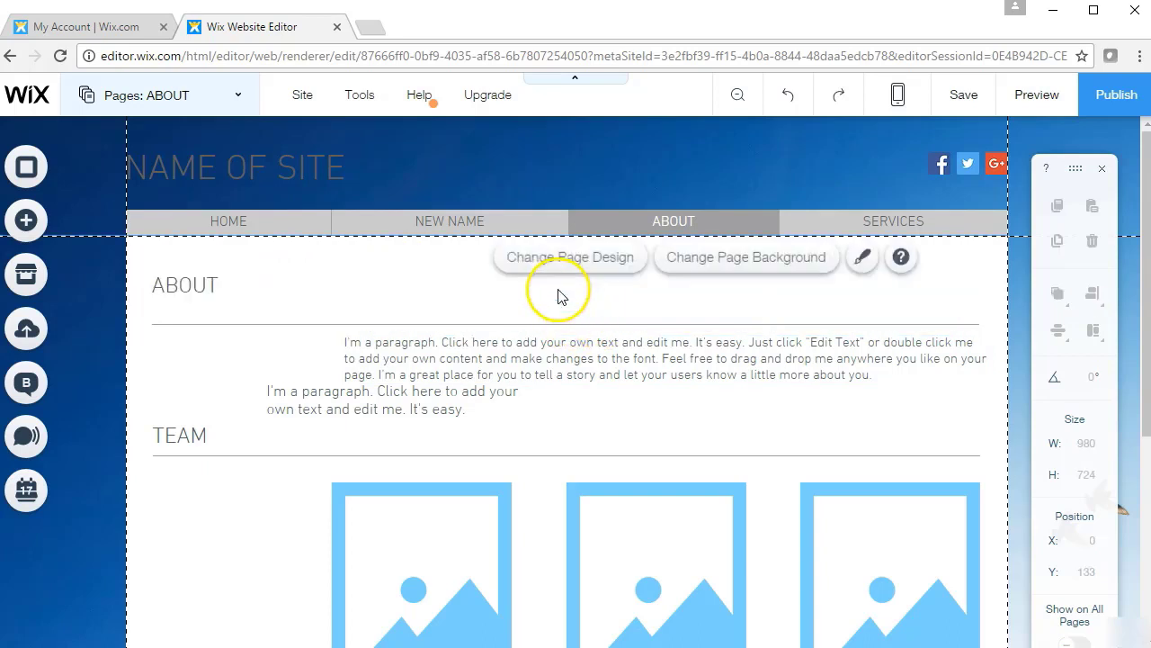
left_click(342, 287)
left_click(393, 522)
left_click_drag(420, 529, 333, 515)
left_click_drag(657, 531, 587, 535)
left_click_drag(836, 540, 783, 546)
left_click_drag(375, 517, 380, 542)
left_click_drag(537, 465, 537, 465)
Place the long paragraph beside ABOUT and raise the TEAM heading beside the short paragraph
left_click(715, 366)
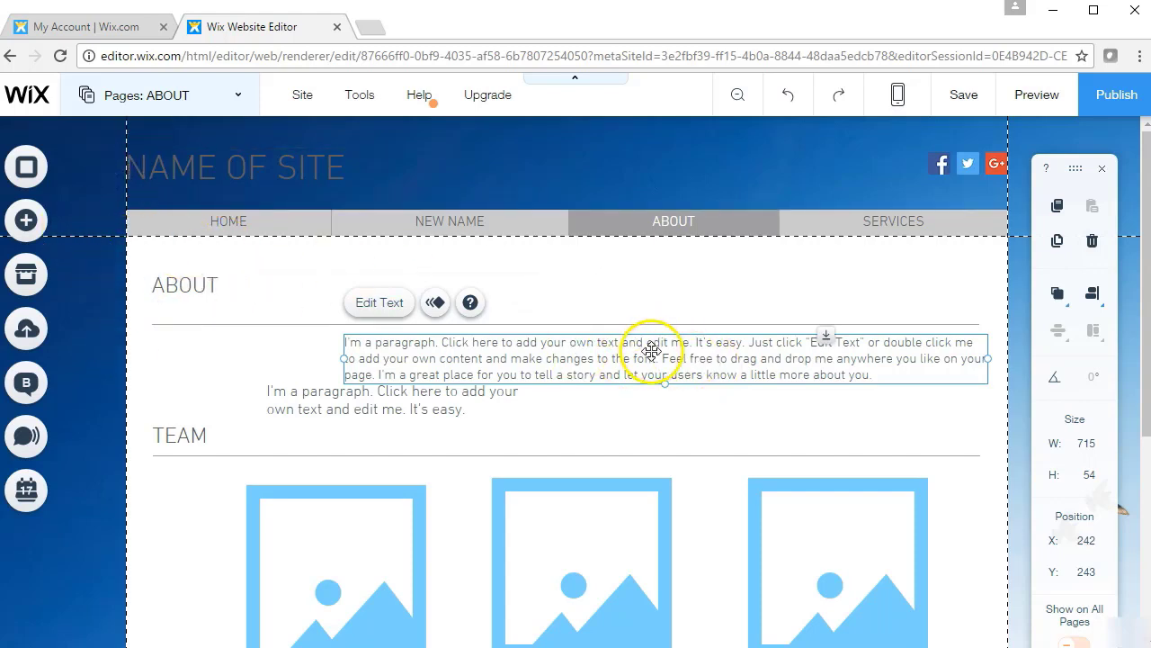
left_click_drag(653, 344, 551, 290)
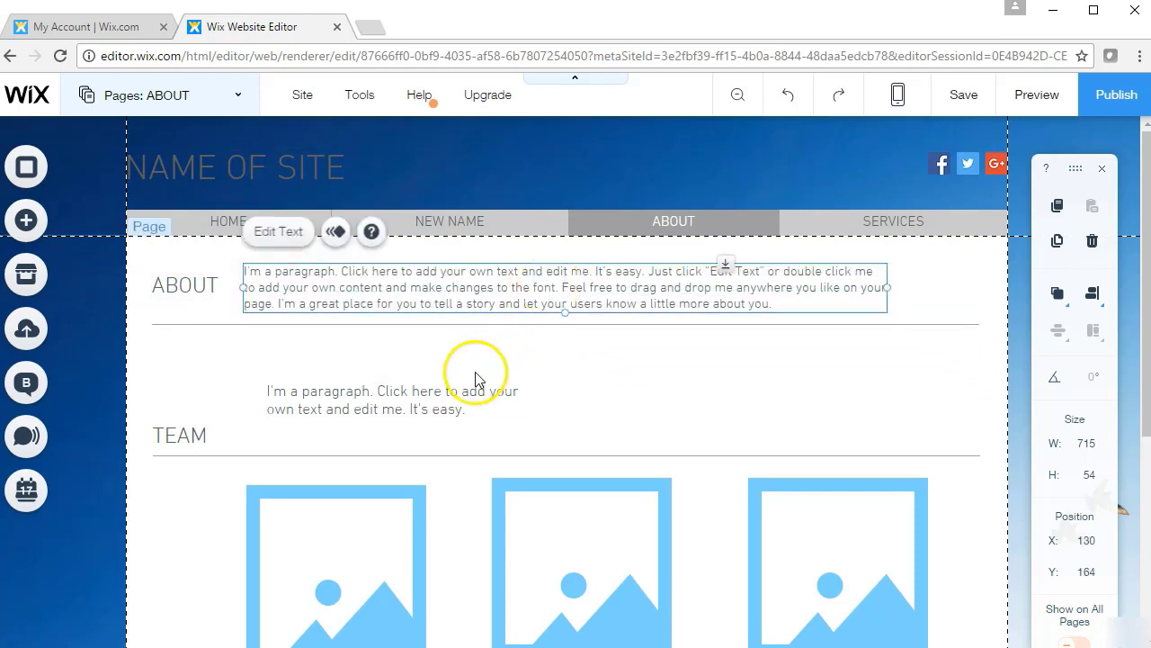
left_click_drag(406, 403, 404, 411)
mouse_move(196, 426)
left_mouse_down()
mouse_move(164, 430)
mouse_move(185, 411)
left_mouse_up()
left_click(646, 391)
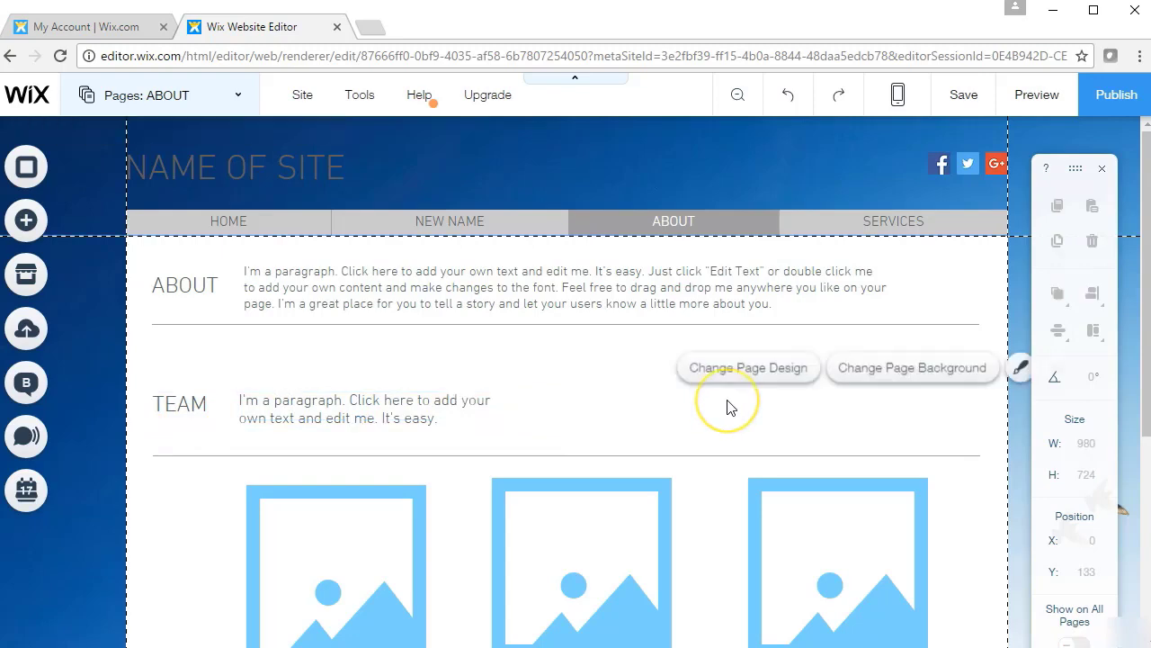
Check the three team member descriptions and open the list of site pages
left_click_drag(1140, 275, 1133, 419)
left_click(654, 536)
left_click(449, 545)
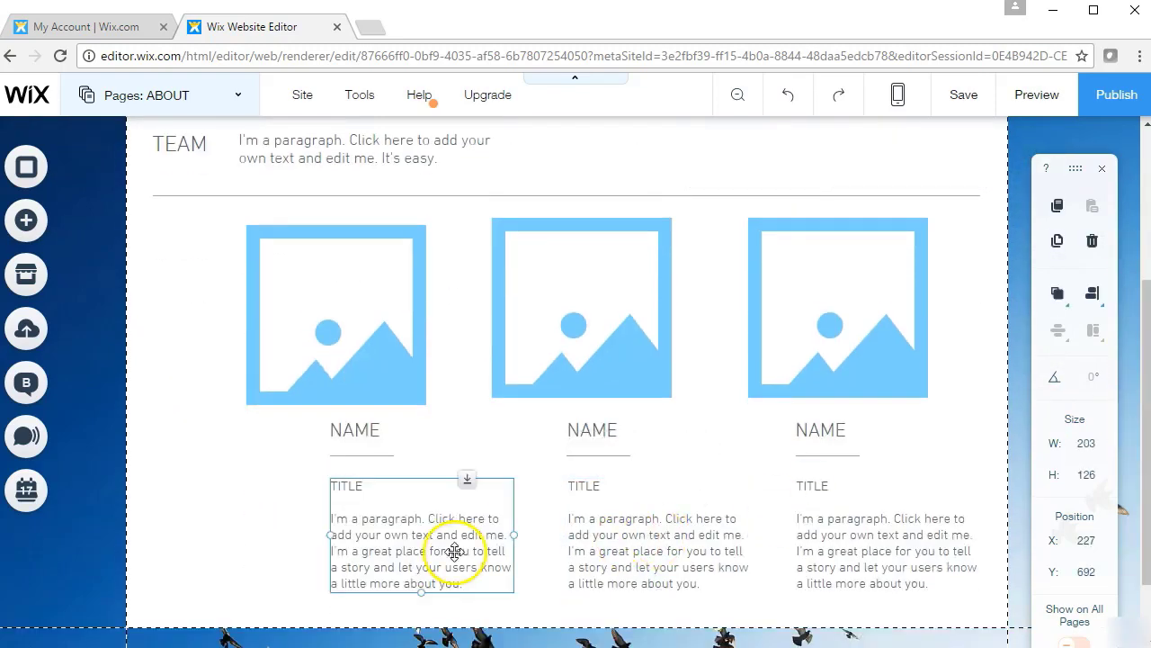
left_click(832, 558)
left_click(167, 108)
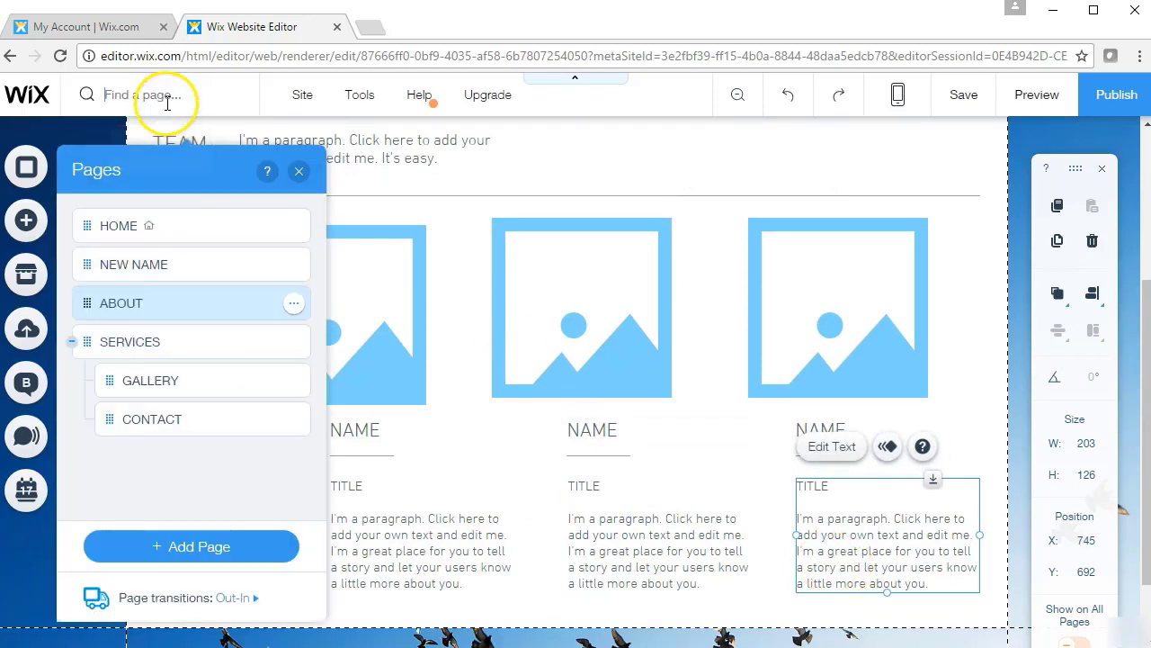
On the SERVICES page, move the paragraph left to X 22 and open its Text Settings
left_click(129, 340)
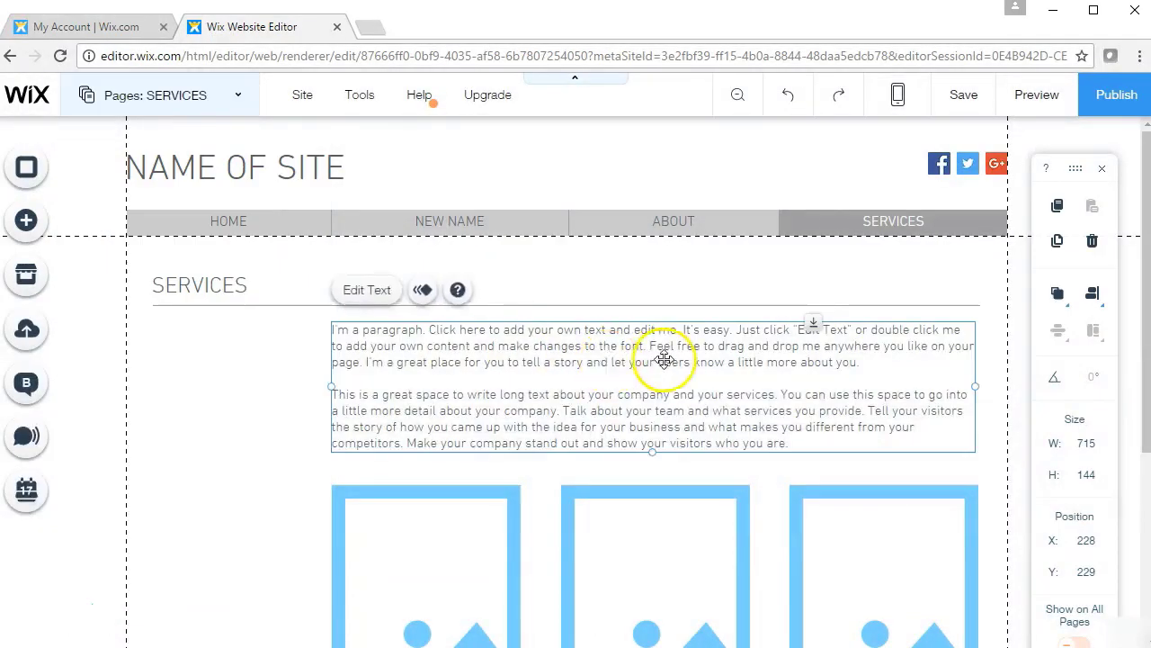
left_click_drag(663, 357, 479, 371)
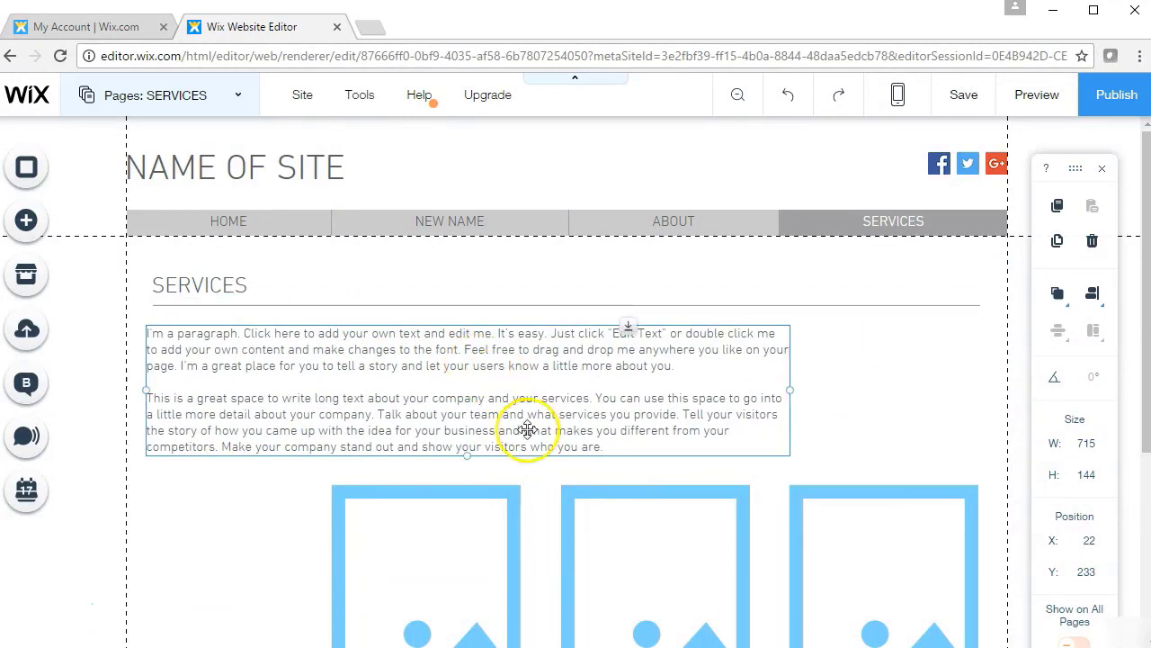
left_click(514, 519)
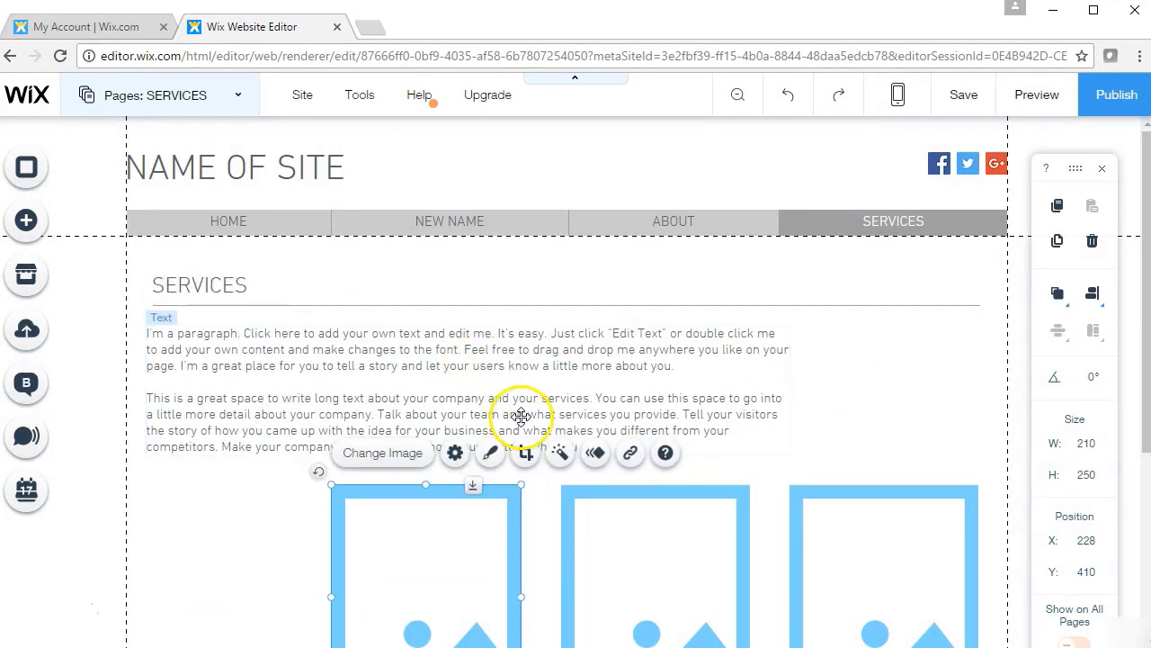
left_click(522, 391)
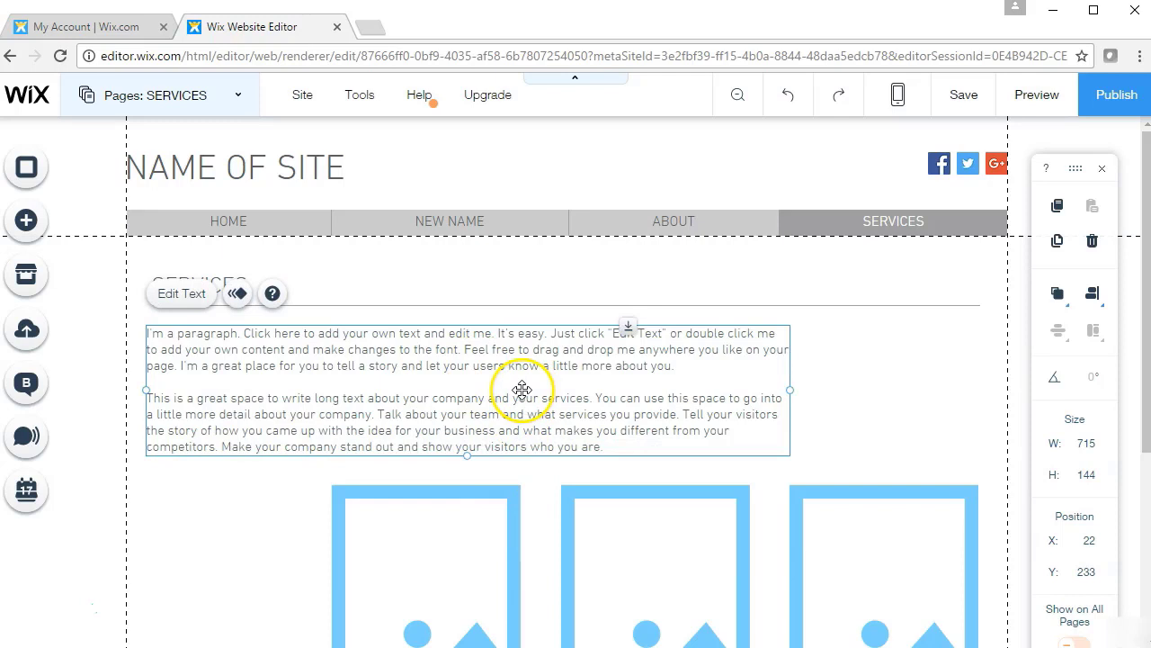
left_click(441, 564)
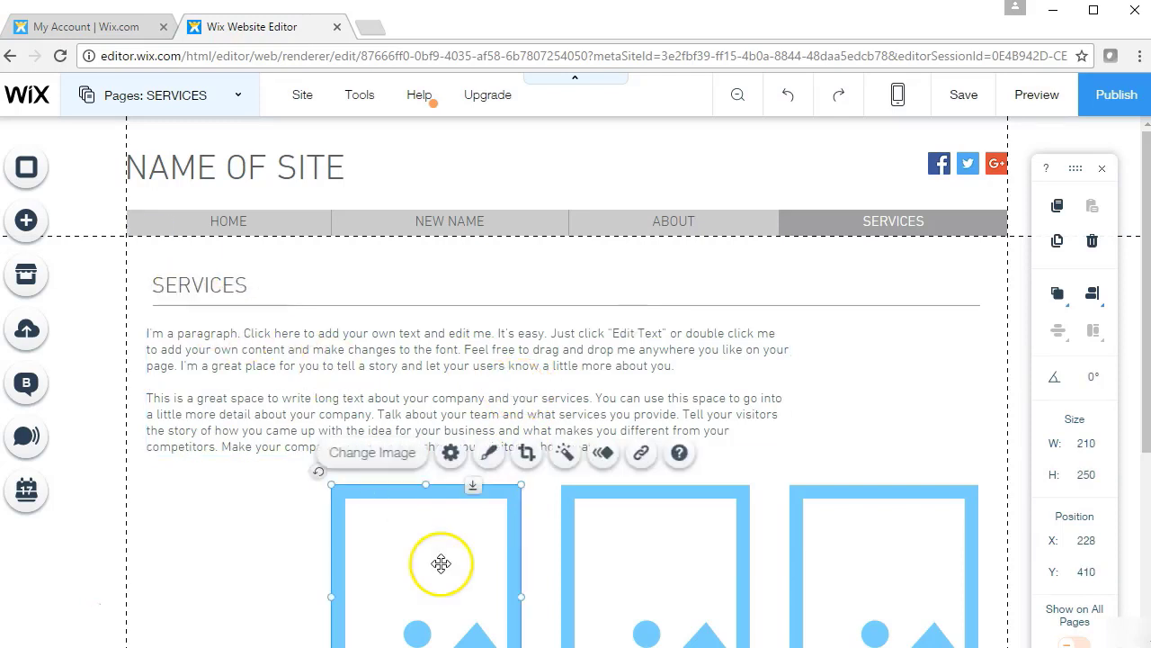
left_click(435, 385)
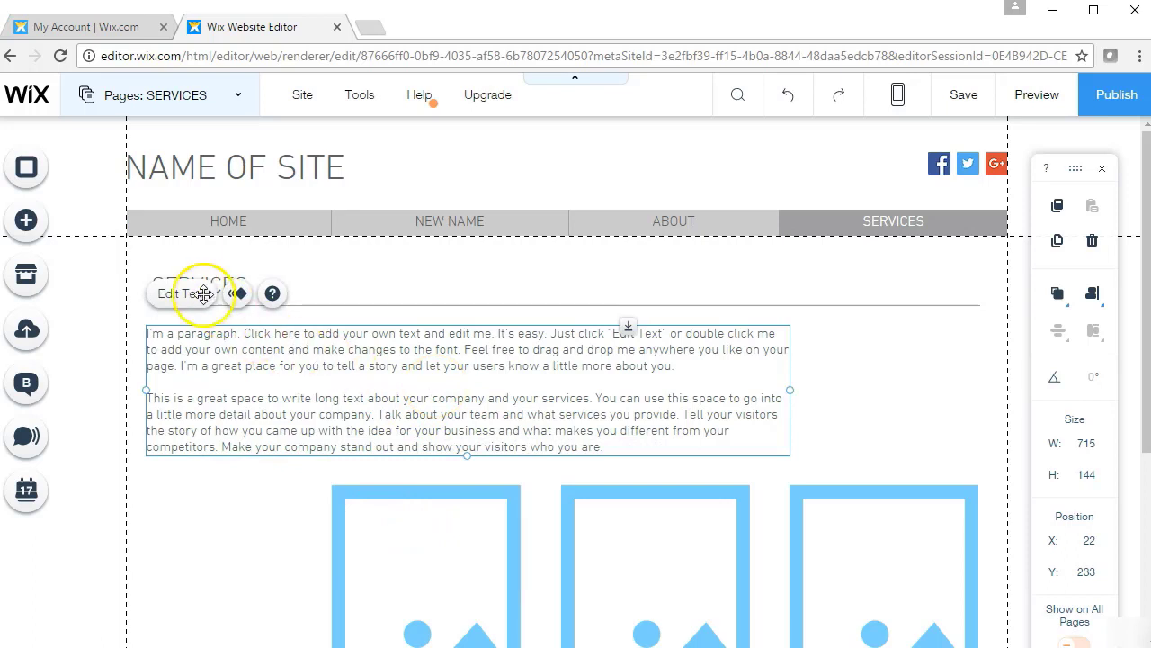
left_click(414, 525)
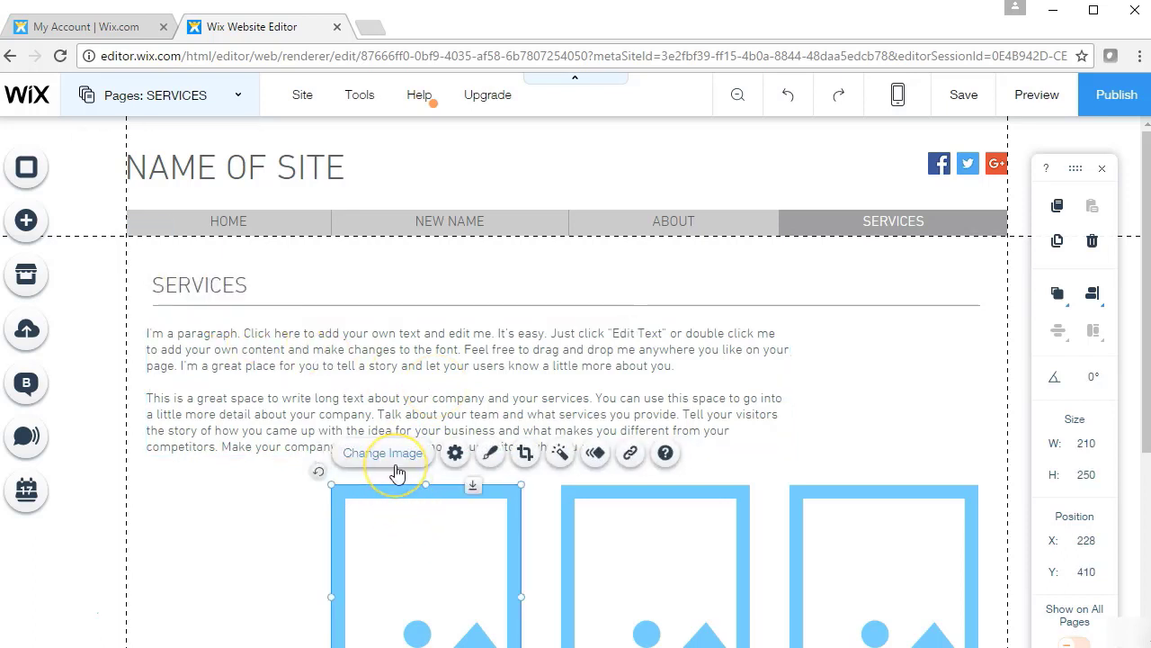
left_click(368, 358)
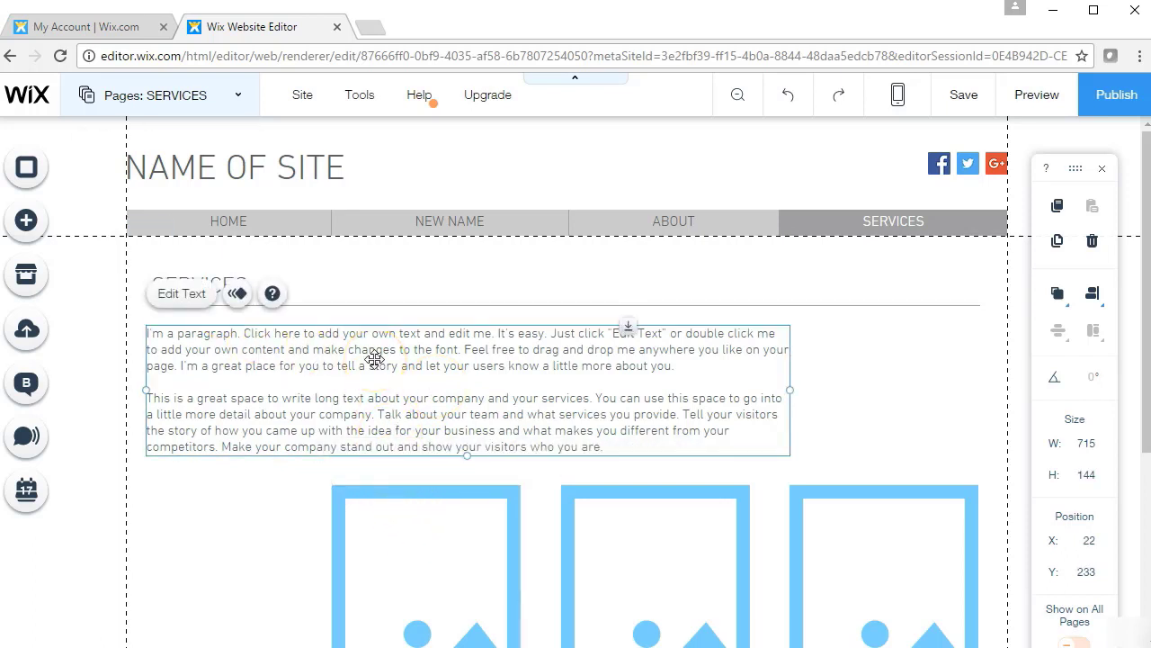
left_click(181, 294)
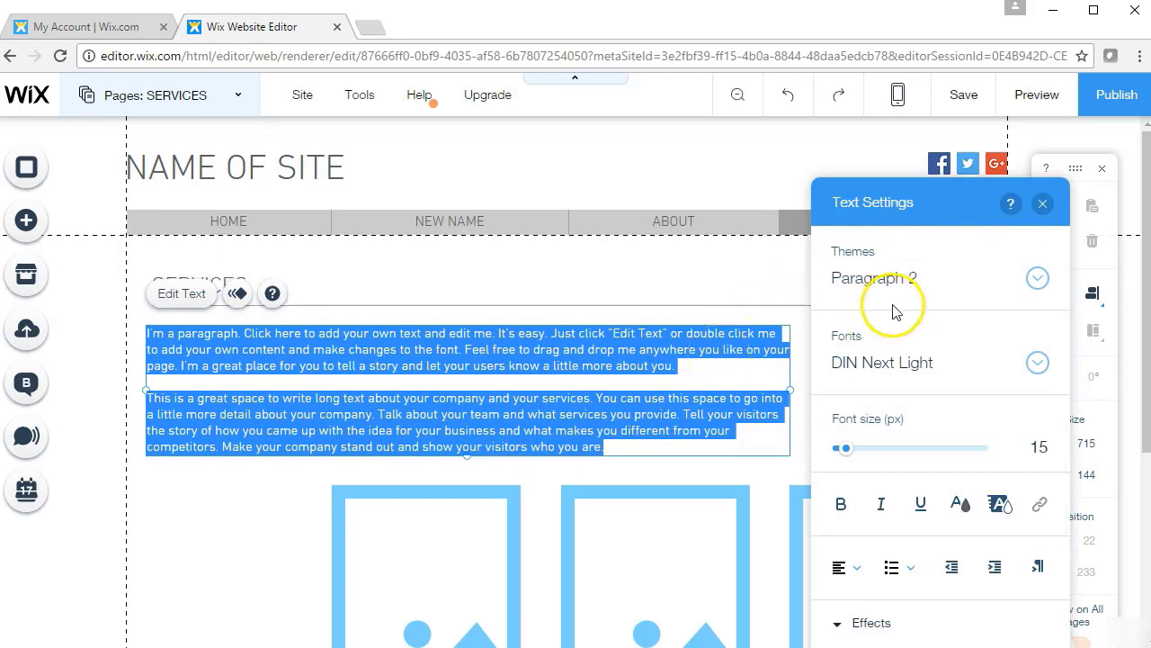
left_click(463, 571)
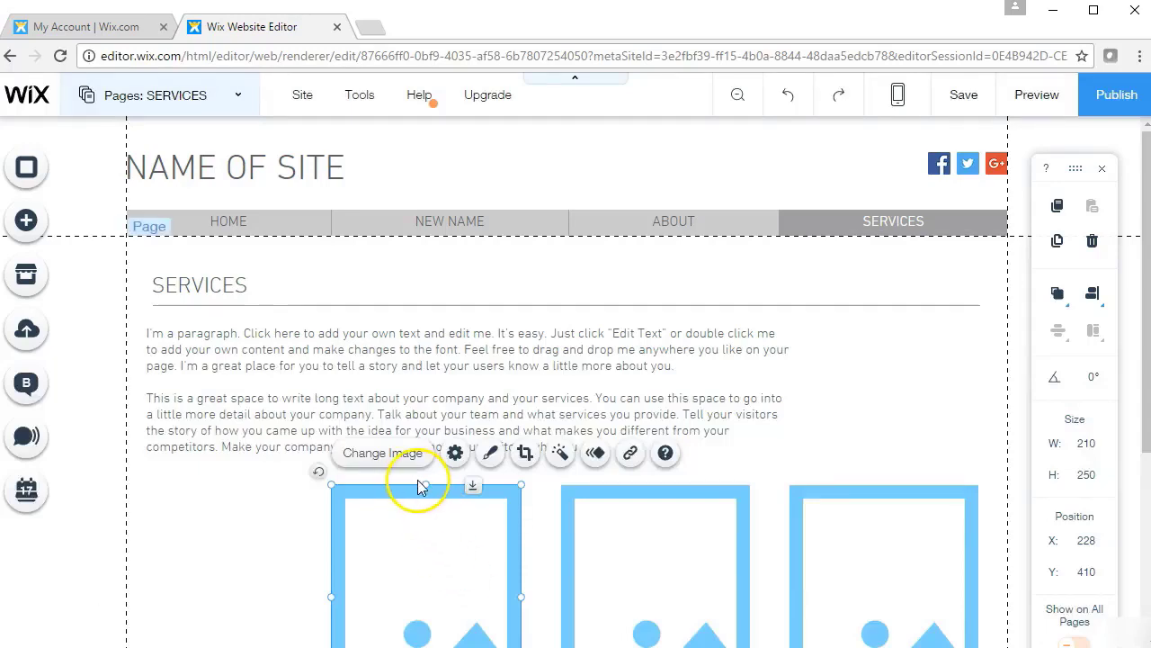
left_click(413, 473)
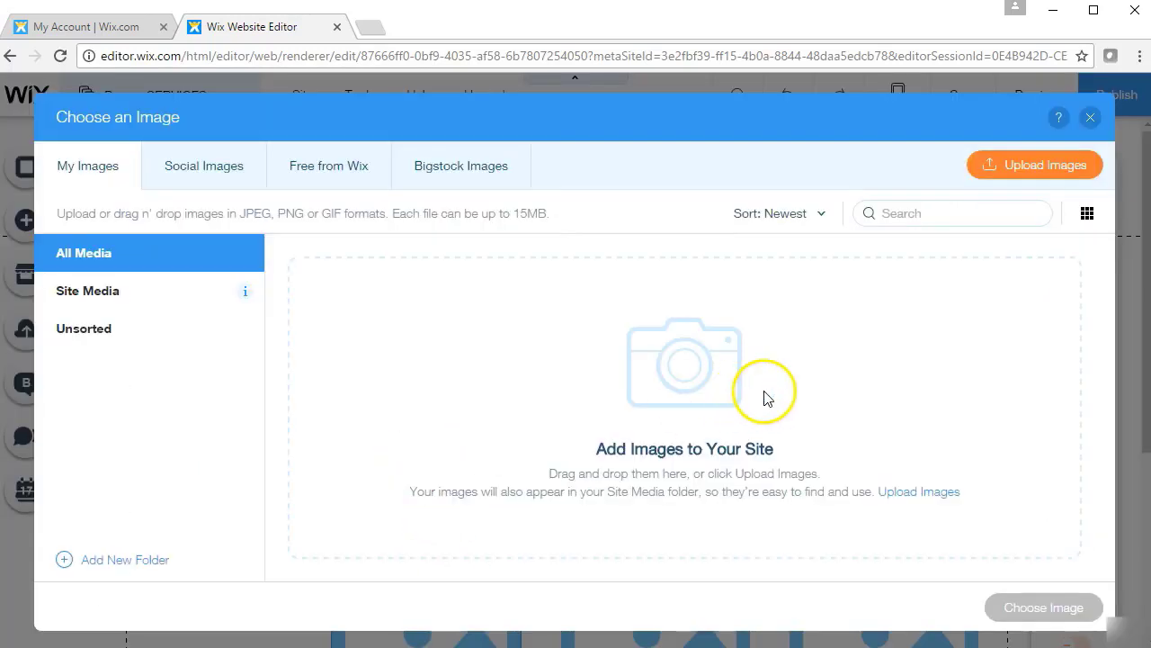
left_click(1103, 128)
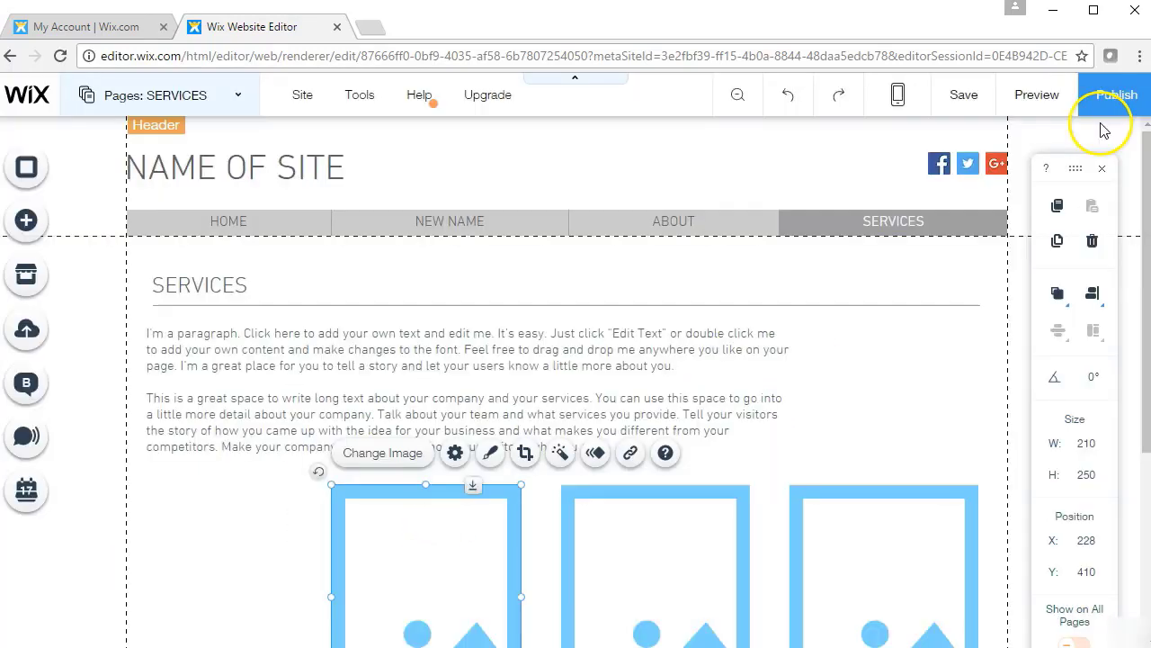
left_click(806, 303)
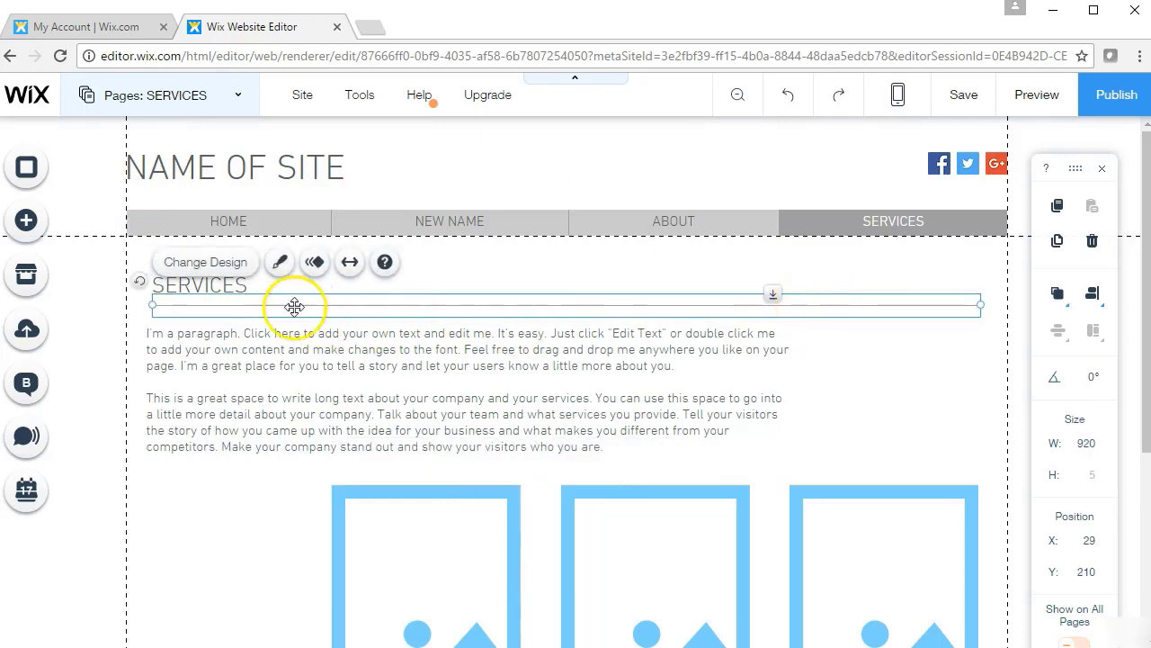
double_click(535, 303)
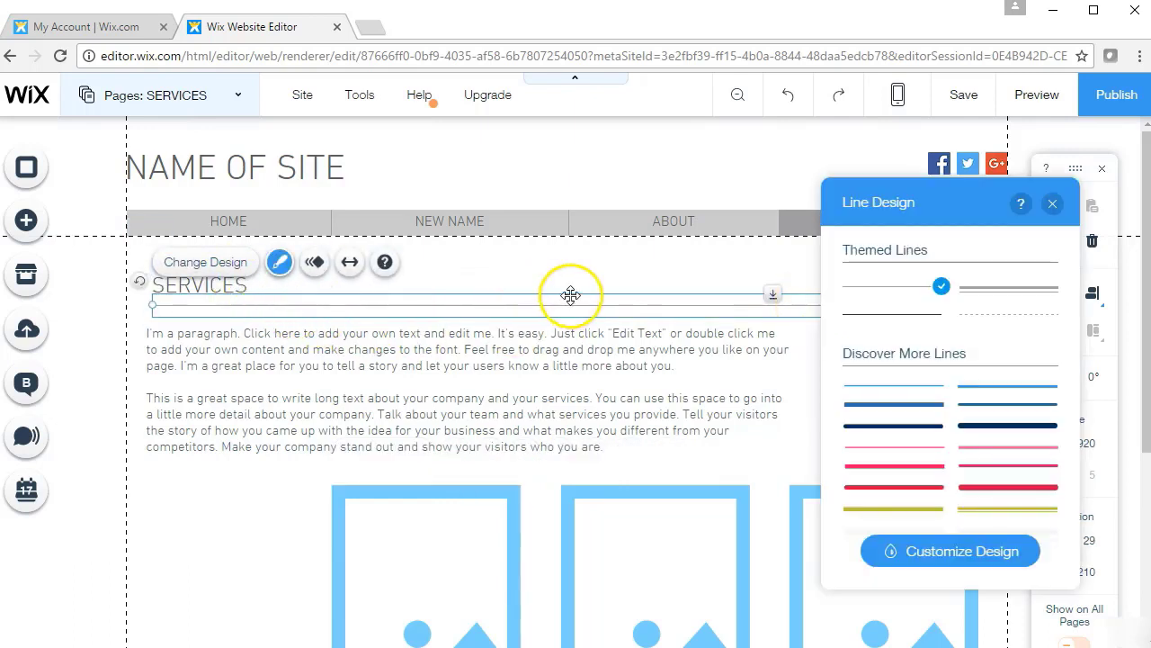
left_click(589, 275)
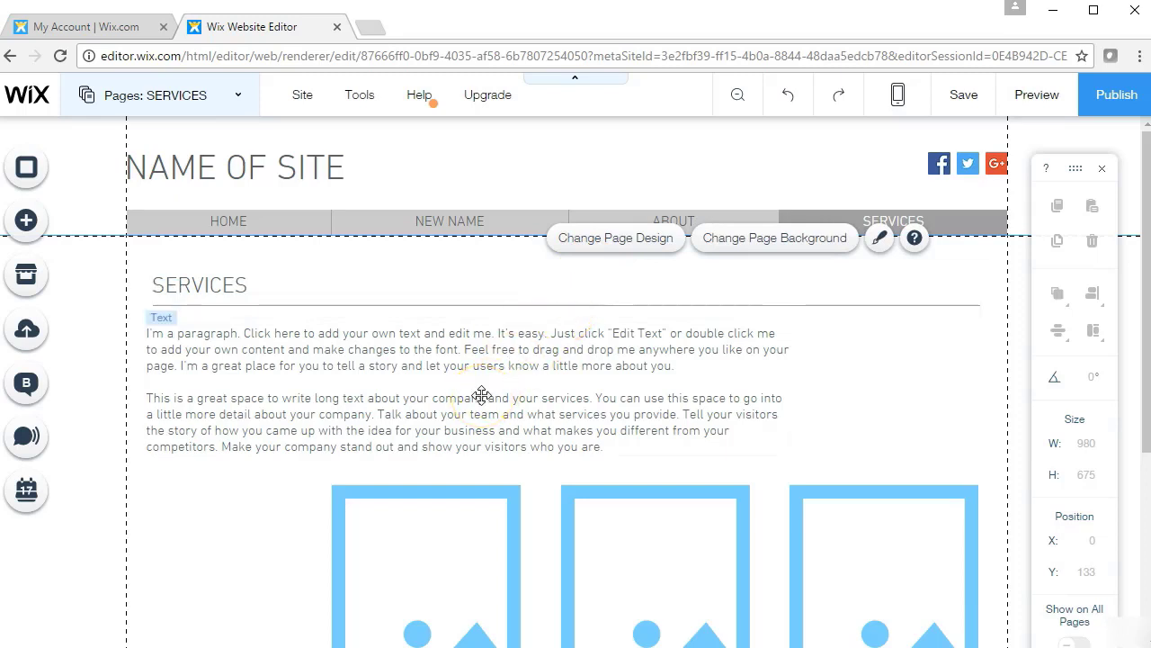
left_click(454, 222)
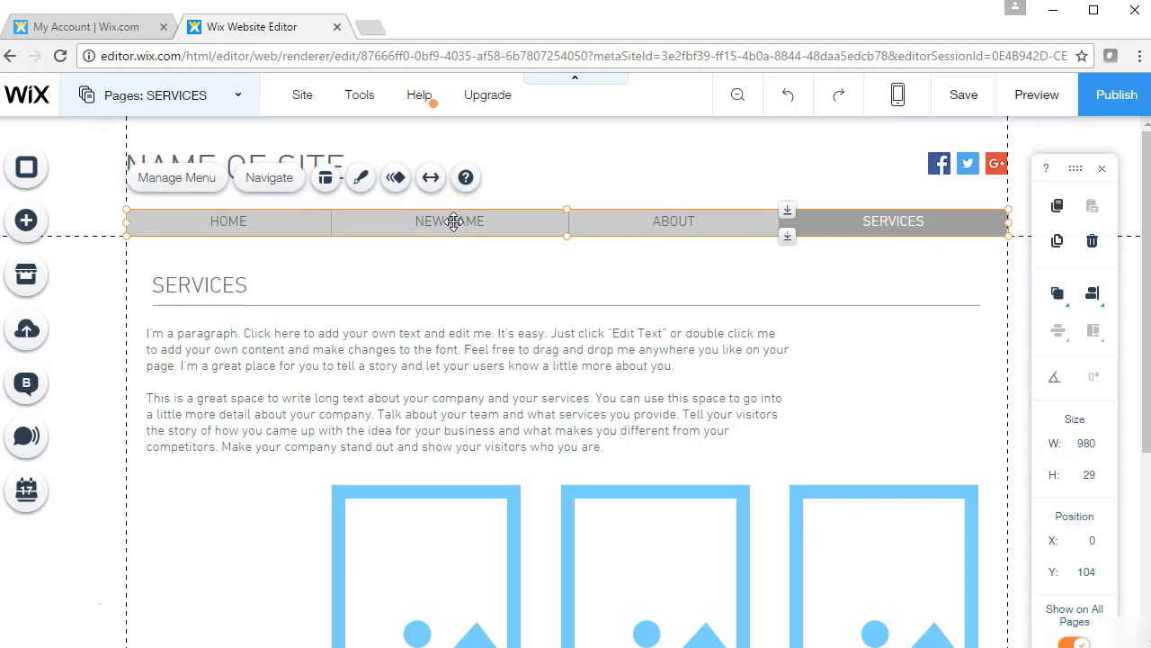
left_click(602, 232)
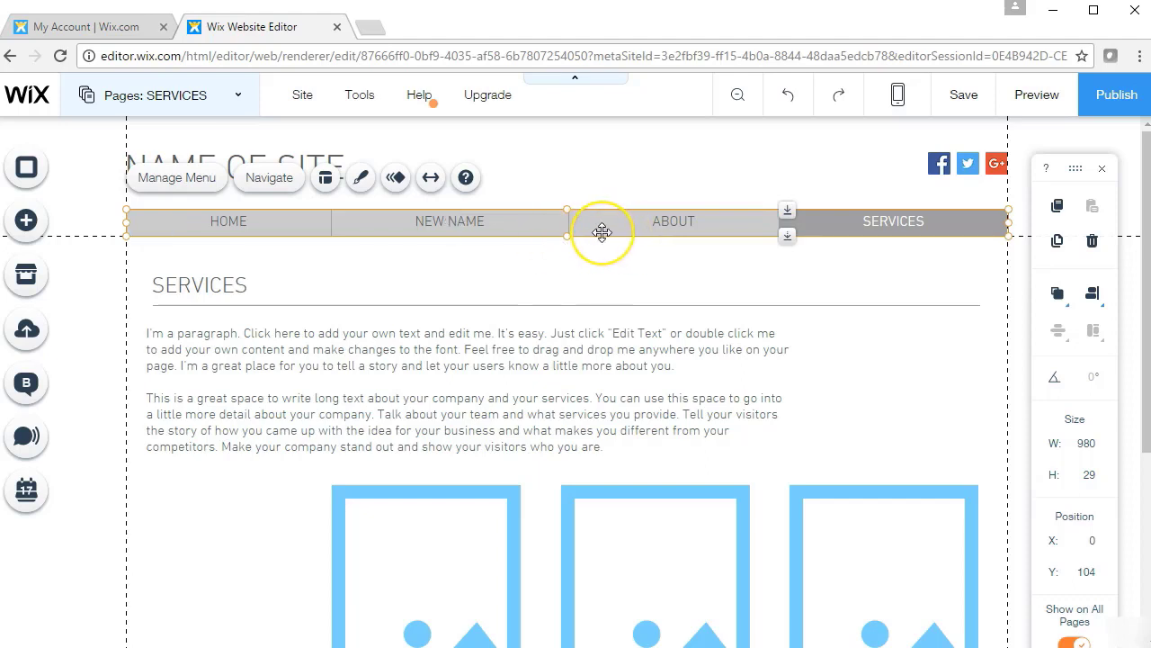
left_click(694, 224)
left_click(817, 224)
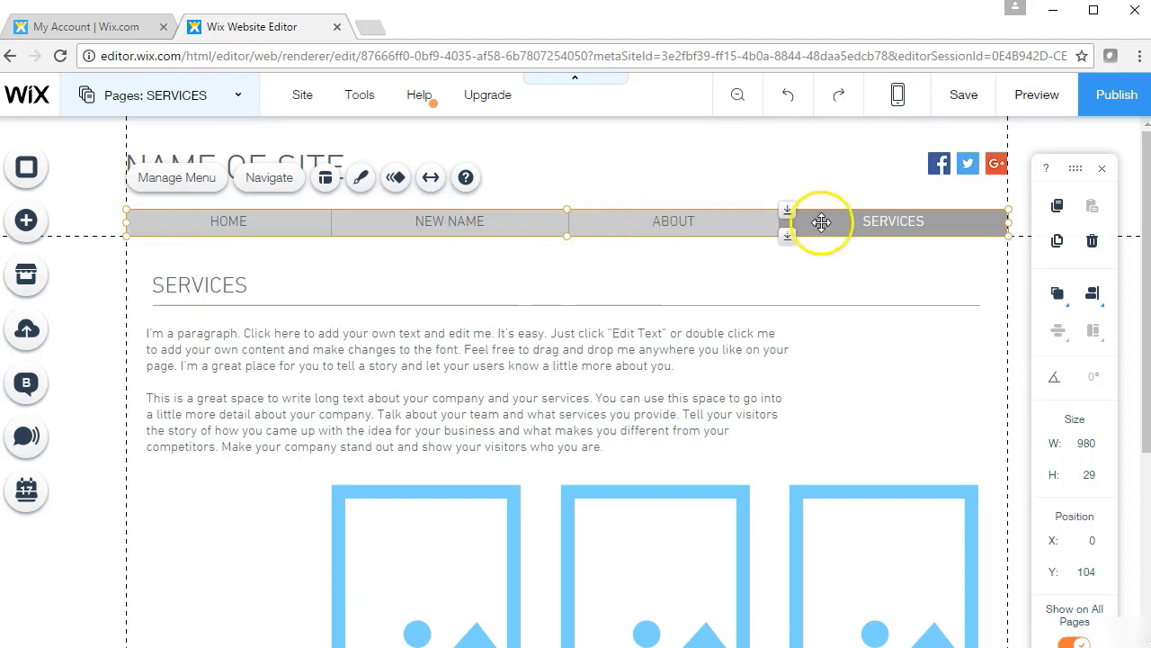
left_click(784, 262)
left_click(831, 217)
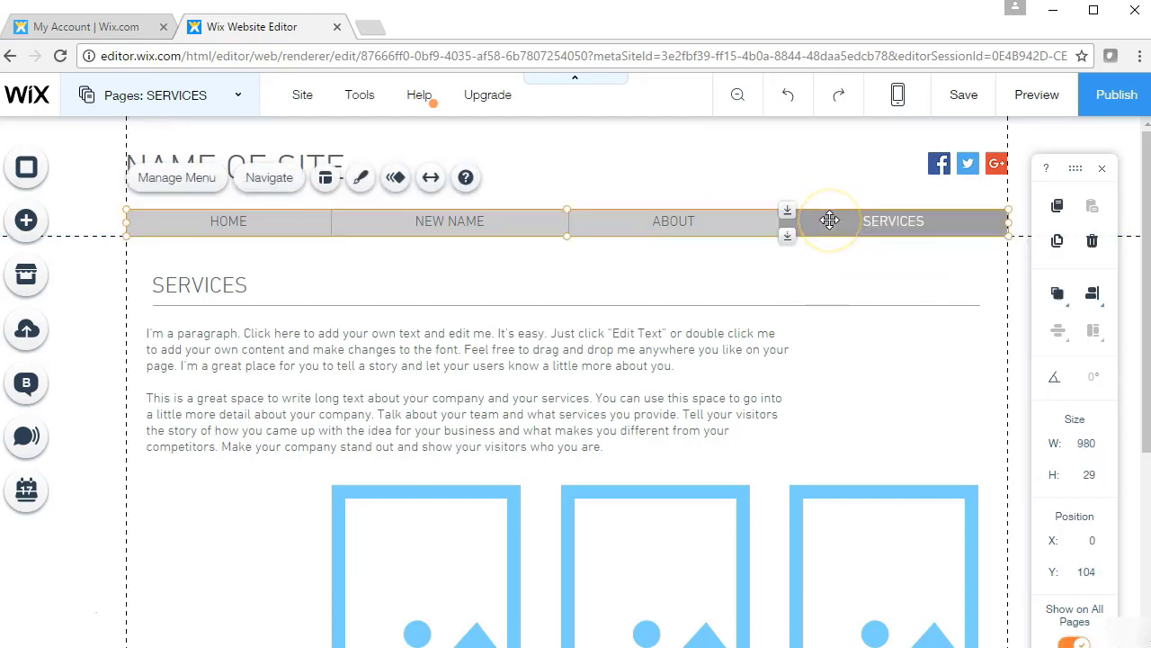
left_click(233, 94)
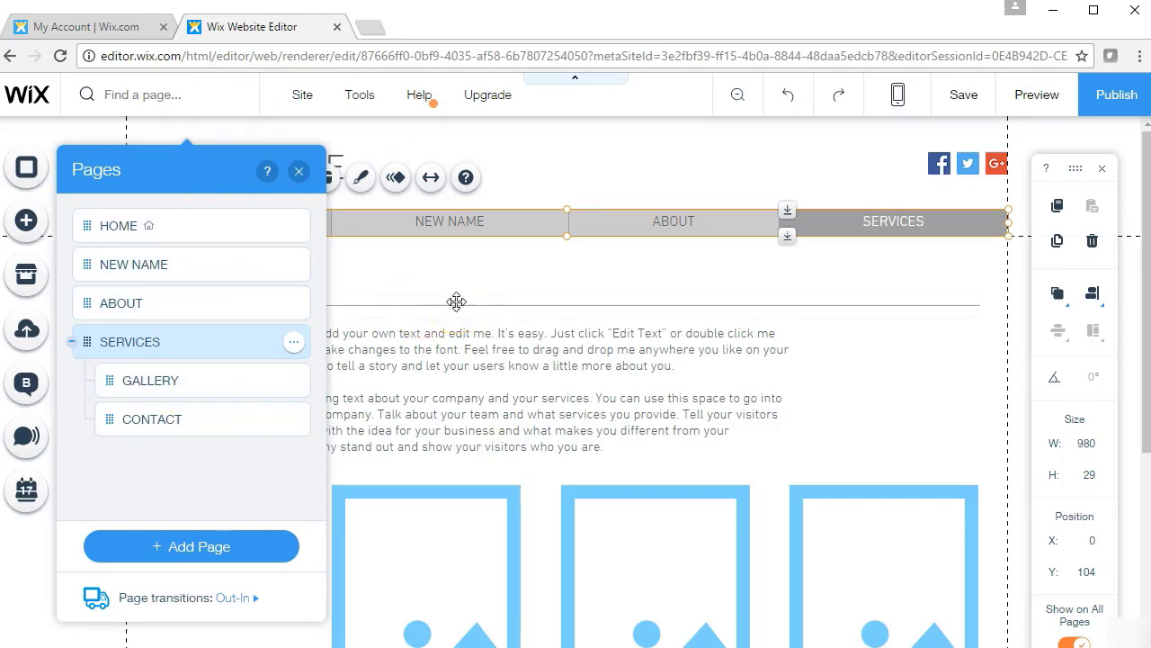
left_click(484, 292)
left_click(647, 223)
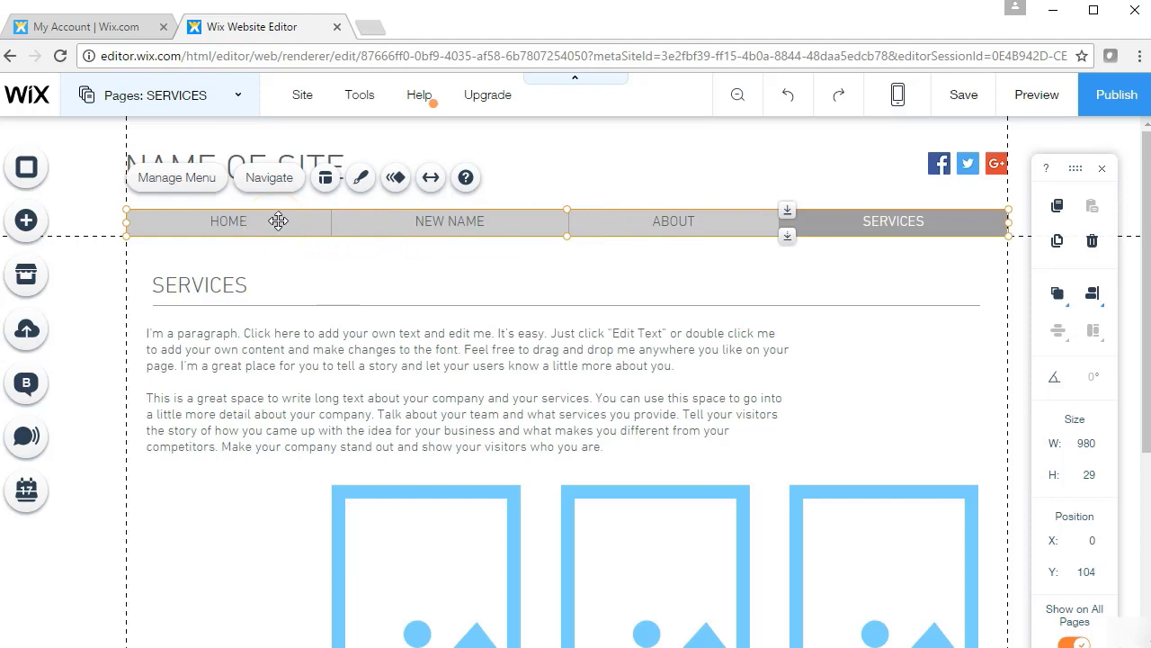
left_click(361, 180)
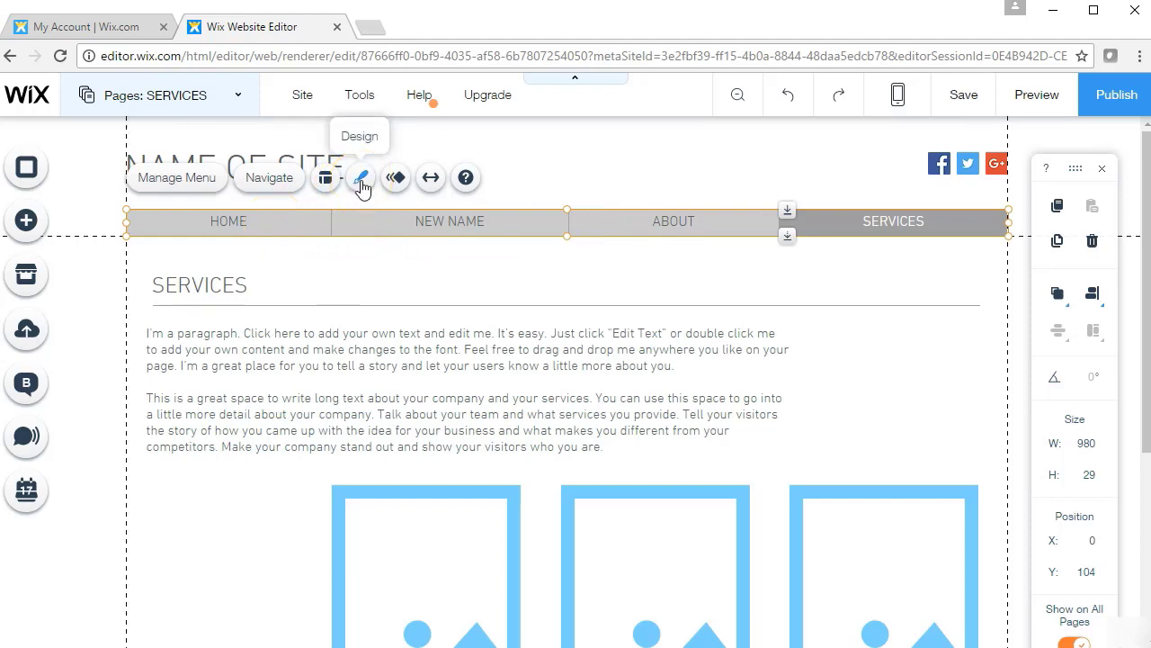
left_click(187, 180)
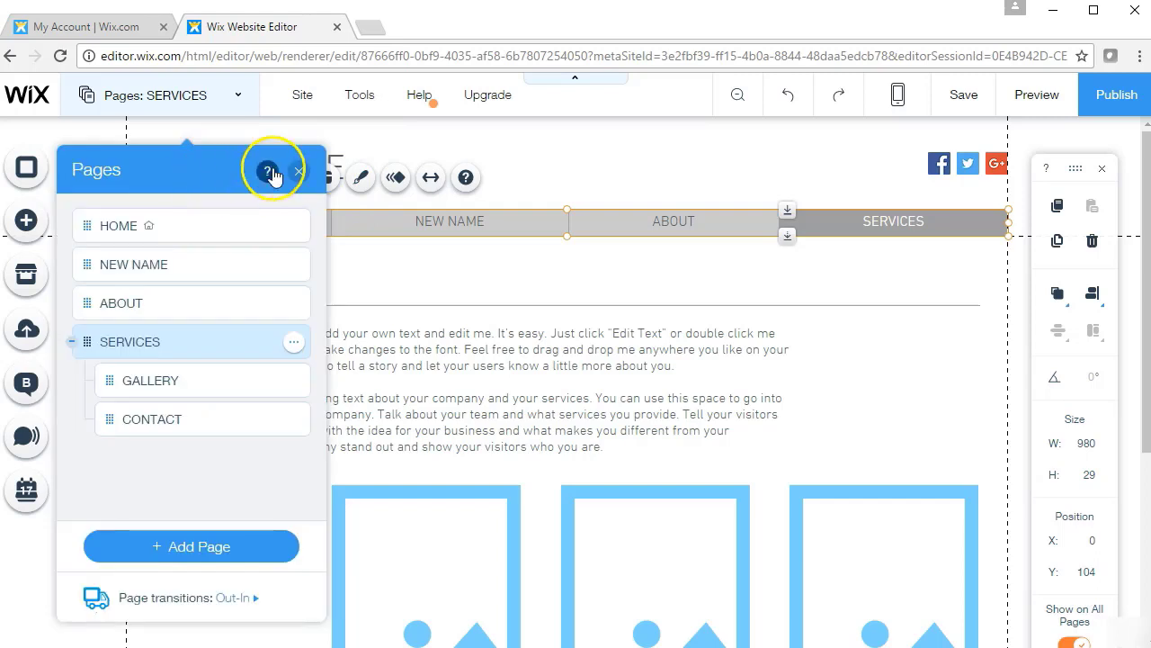
left_click(298, 173)
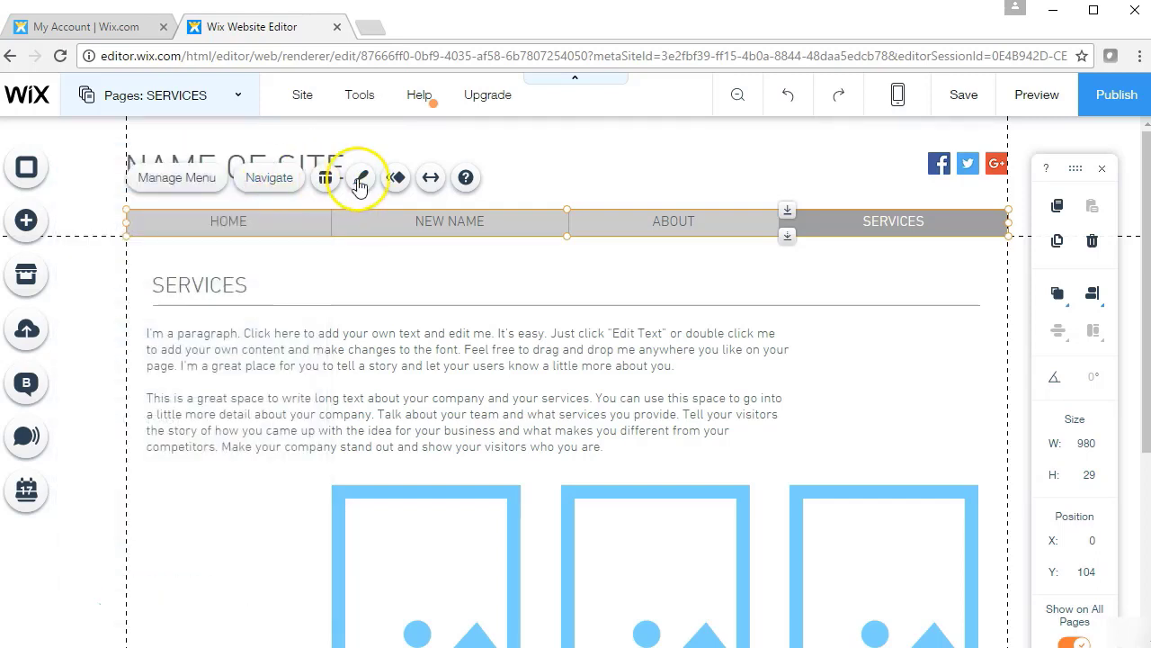
left_click(366, 181)
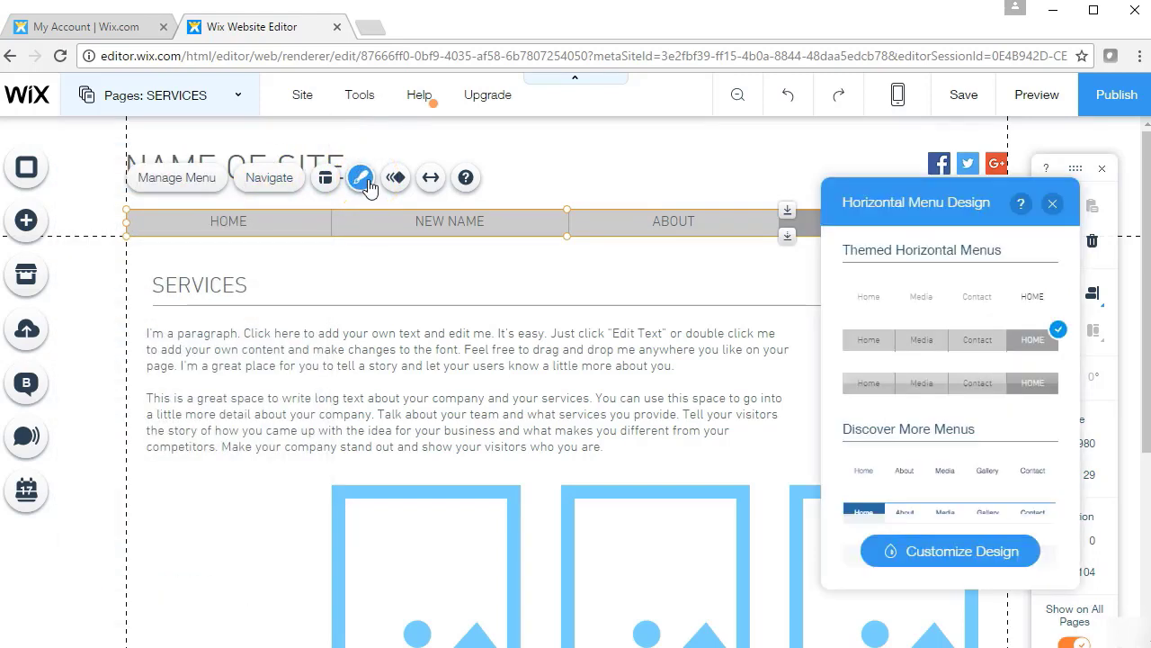
left_click(941, 558)
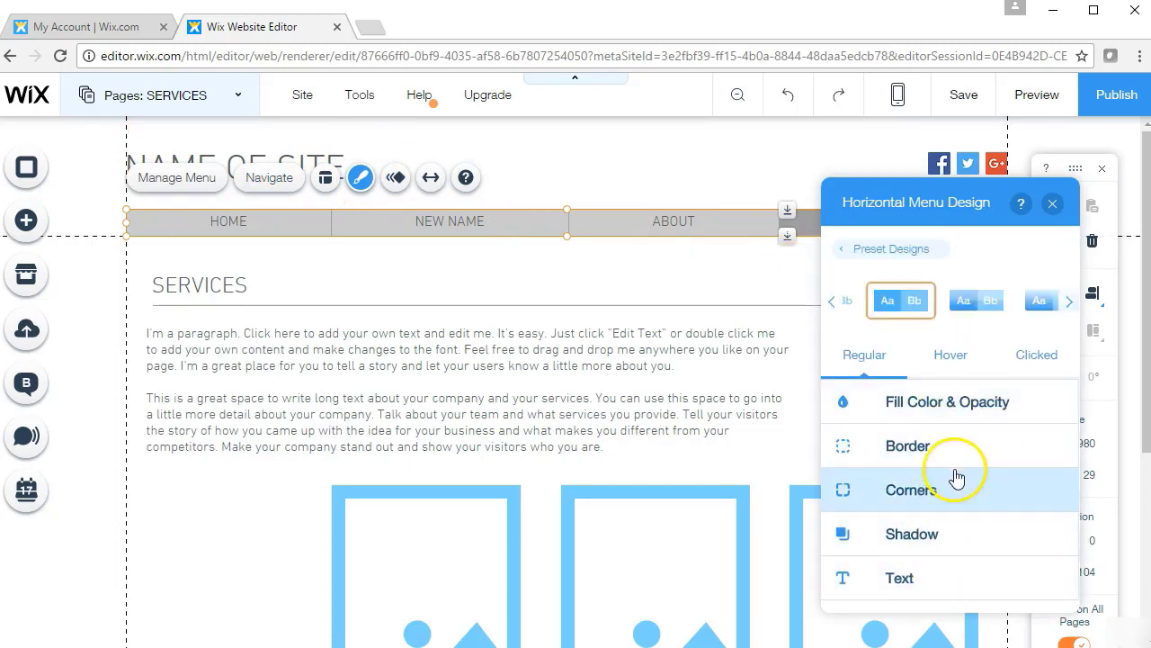
left_click(1052, 205)
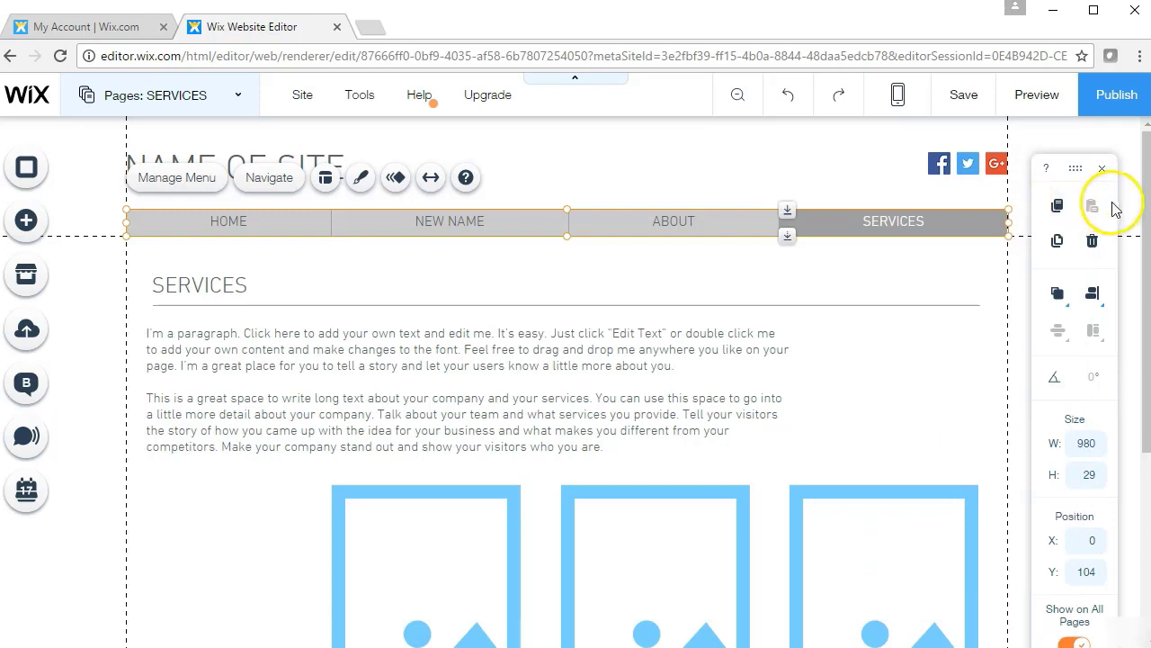
Browse Facebook icon replacements in Set Social Links, then close it without changing any icon
left_click(957, 165)
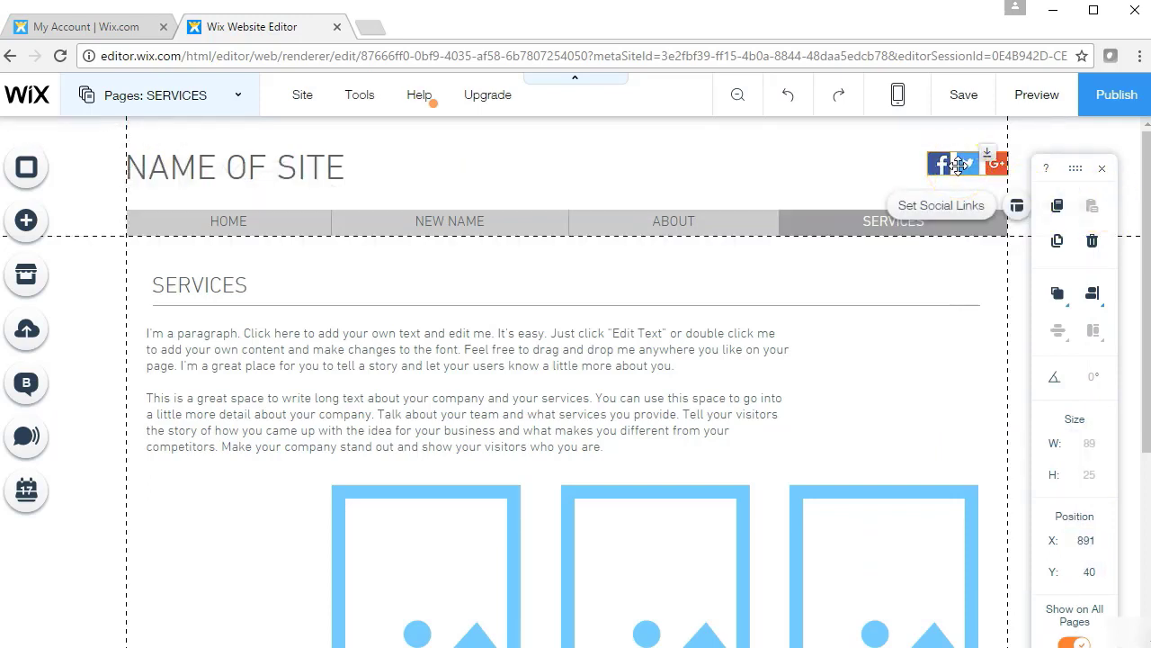
left_click(932, 206)
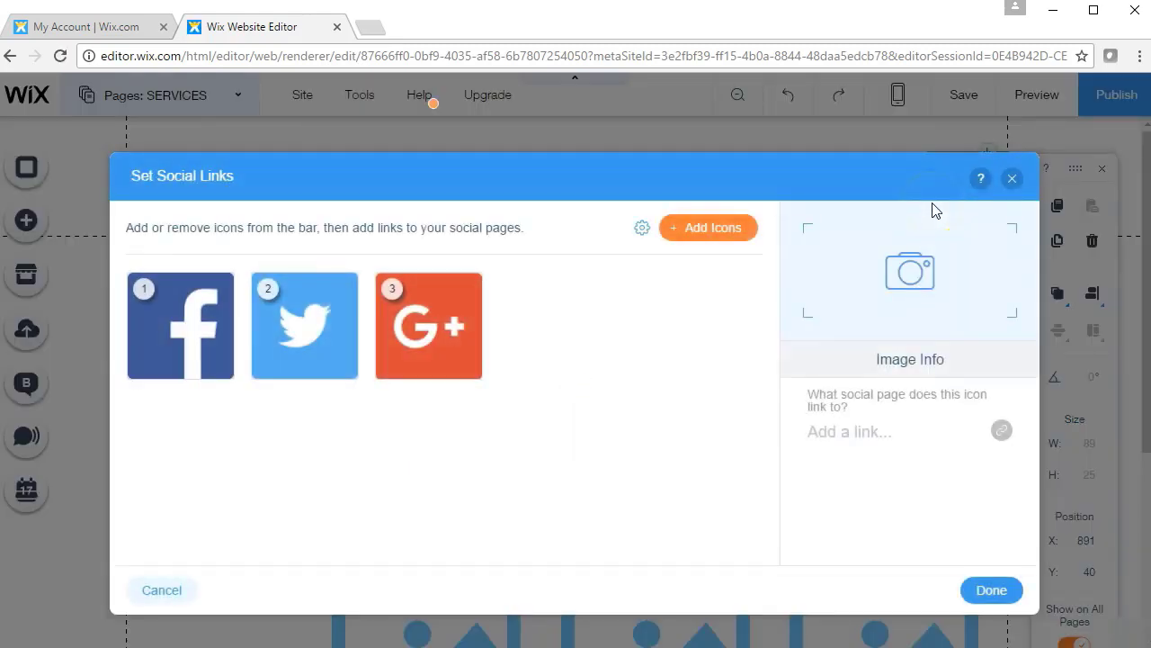
left_click(158, 295)
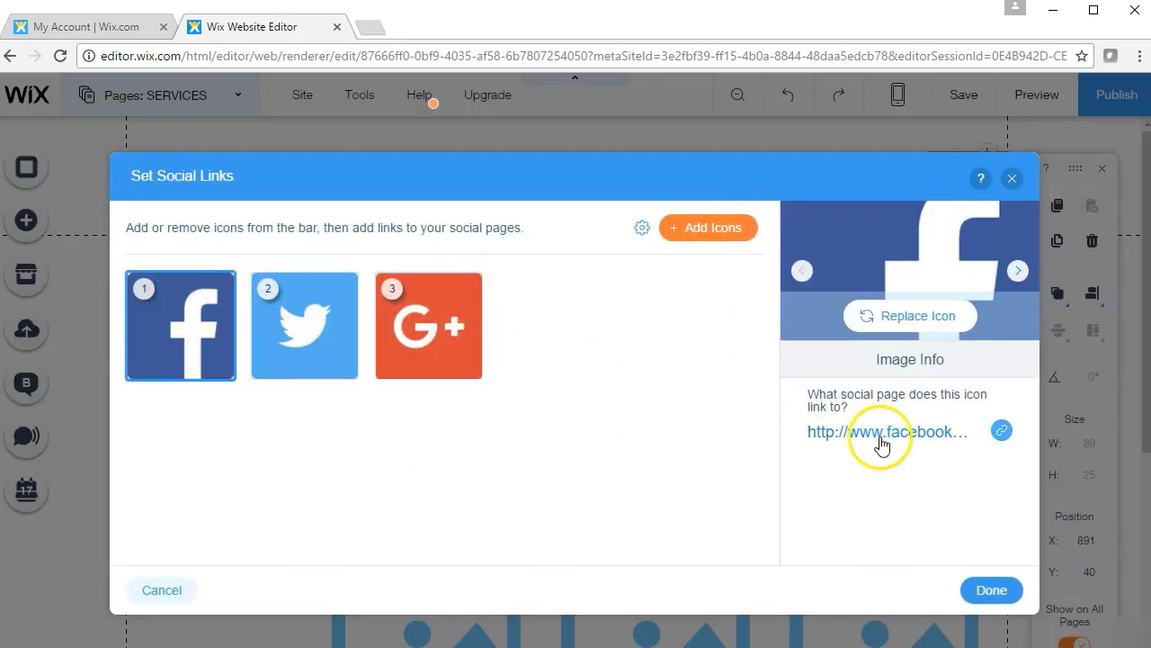
left_click(904, 324)
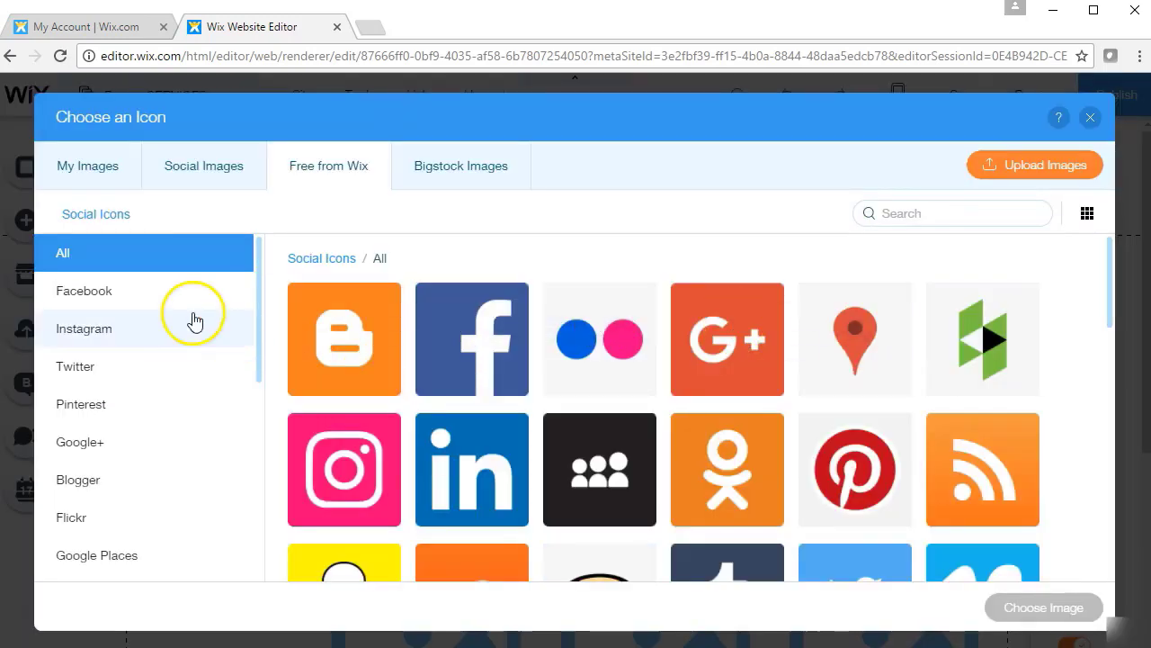
left_click(162, 305)
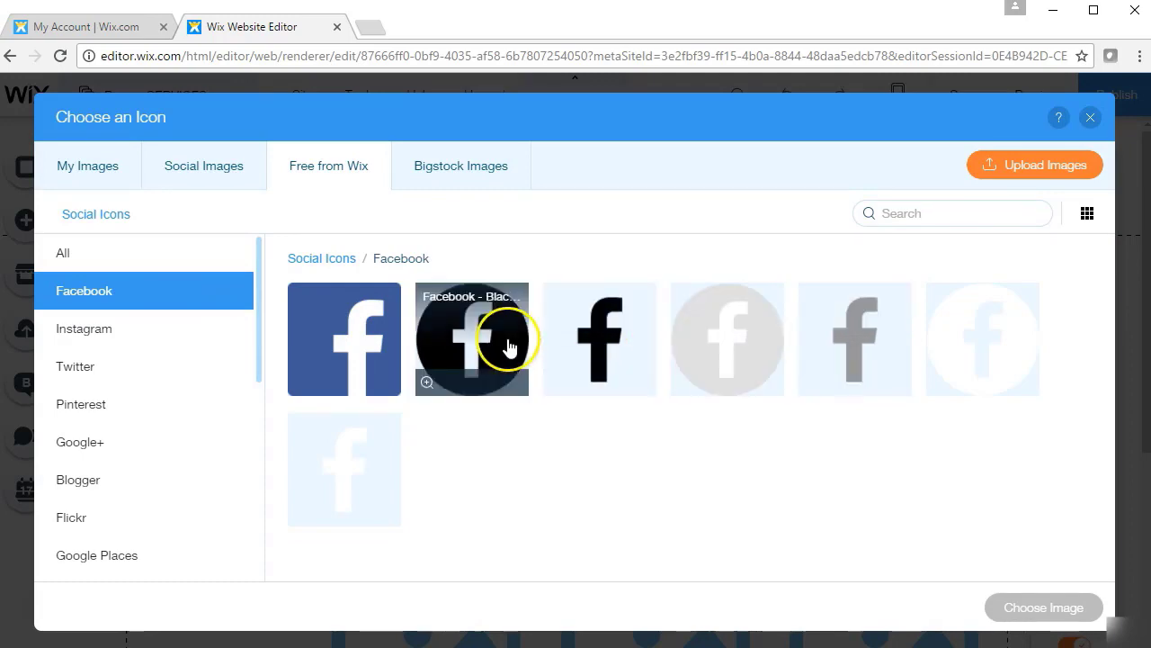
left_click(1090, 117)
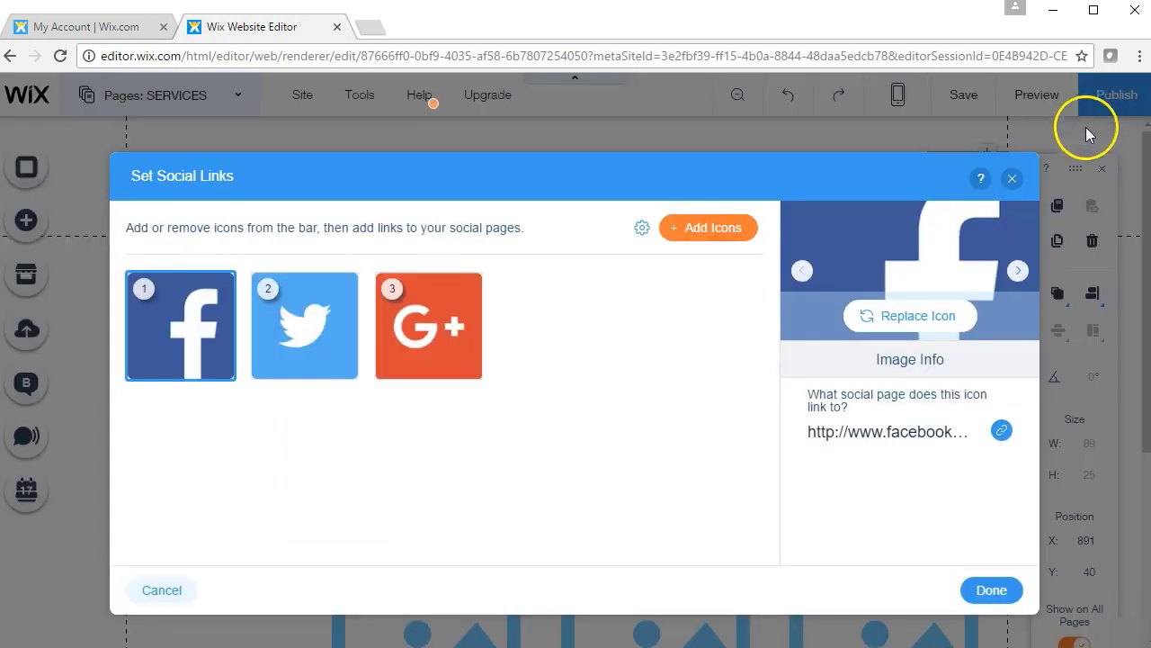
left_click(1012, 181)
left_click(792, 192)
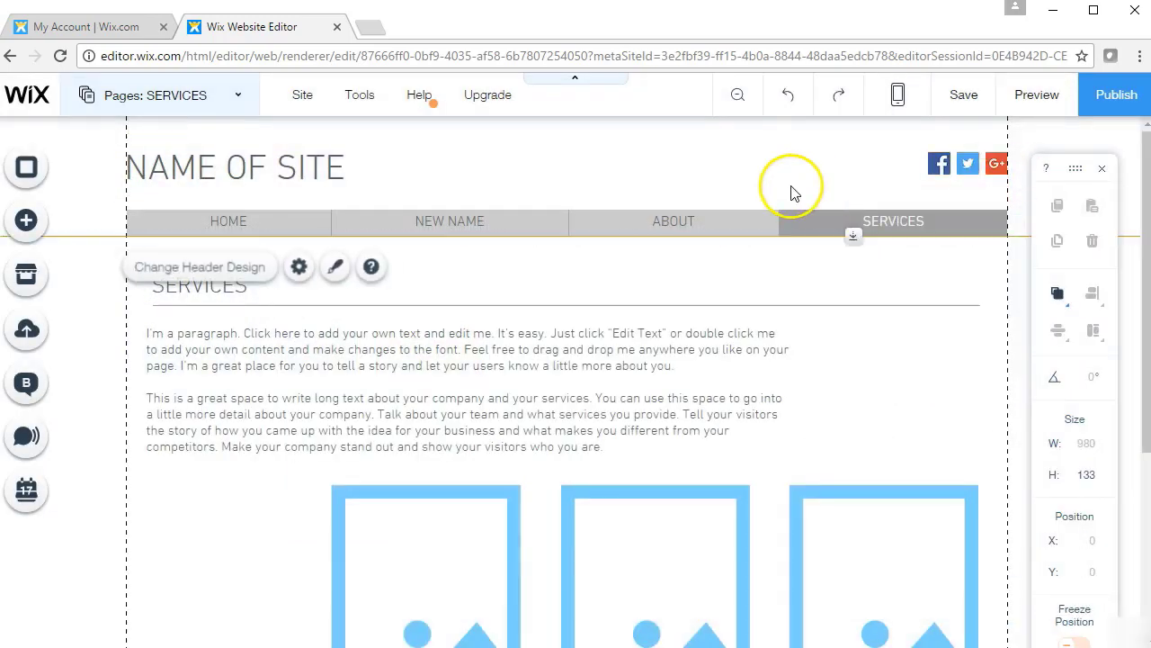
left_click_drag(1146, 210, 1115, 453)
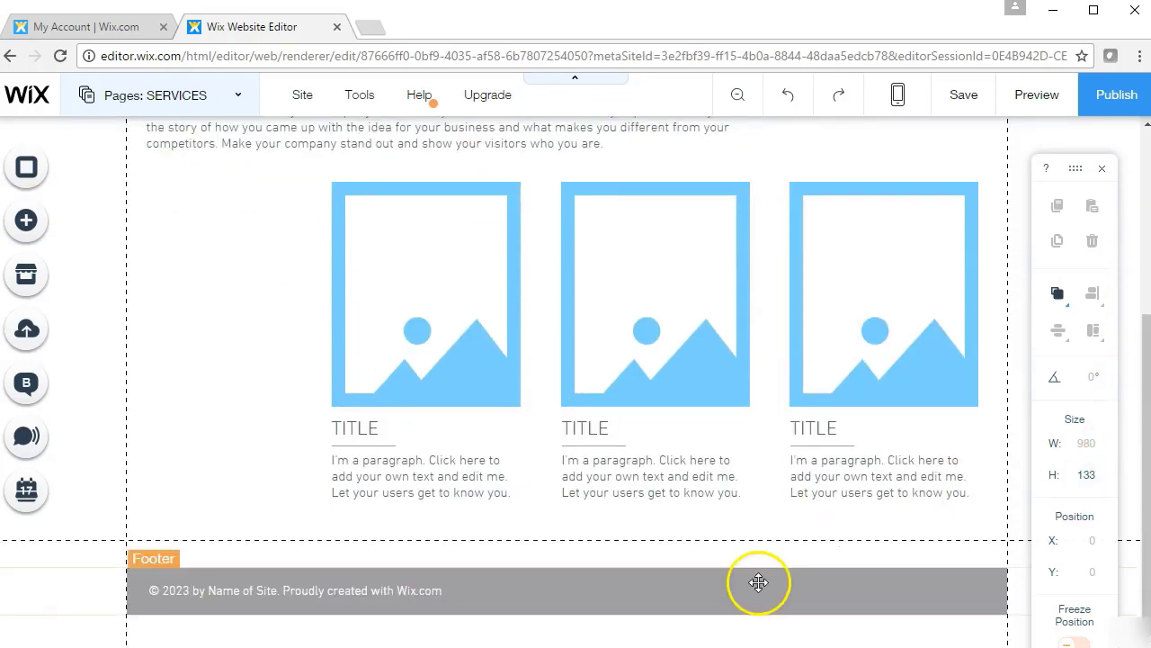
left_click(722, 592)
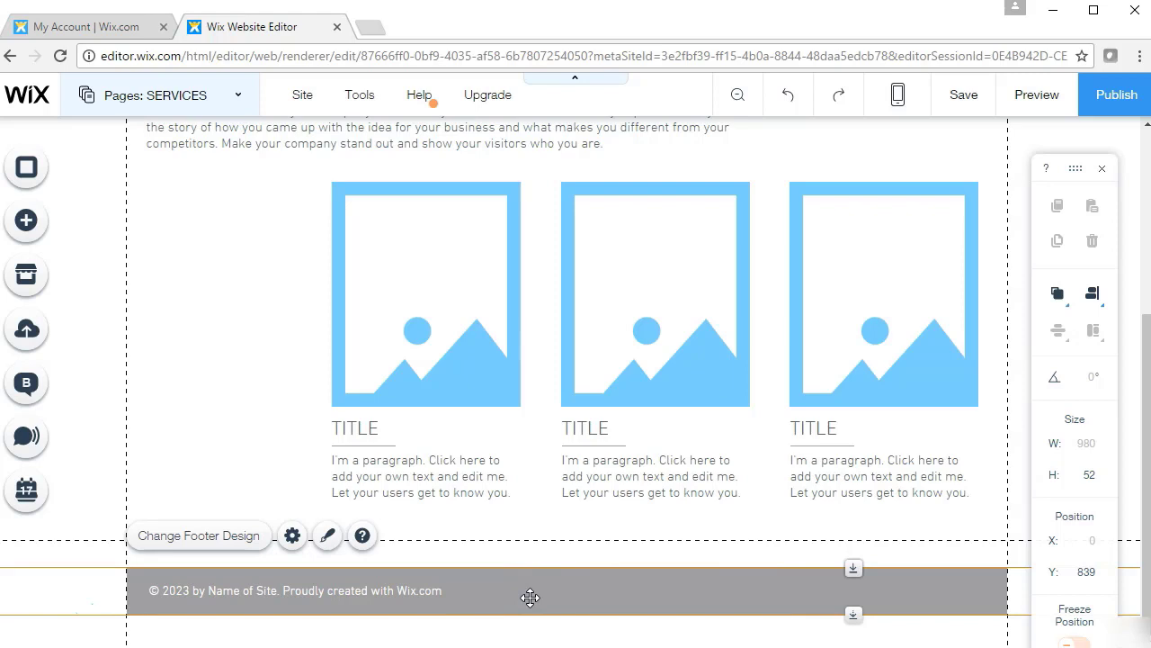
left_click(401, 590)
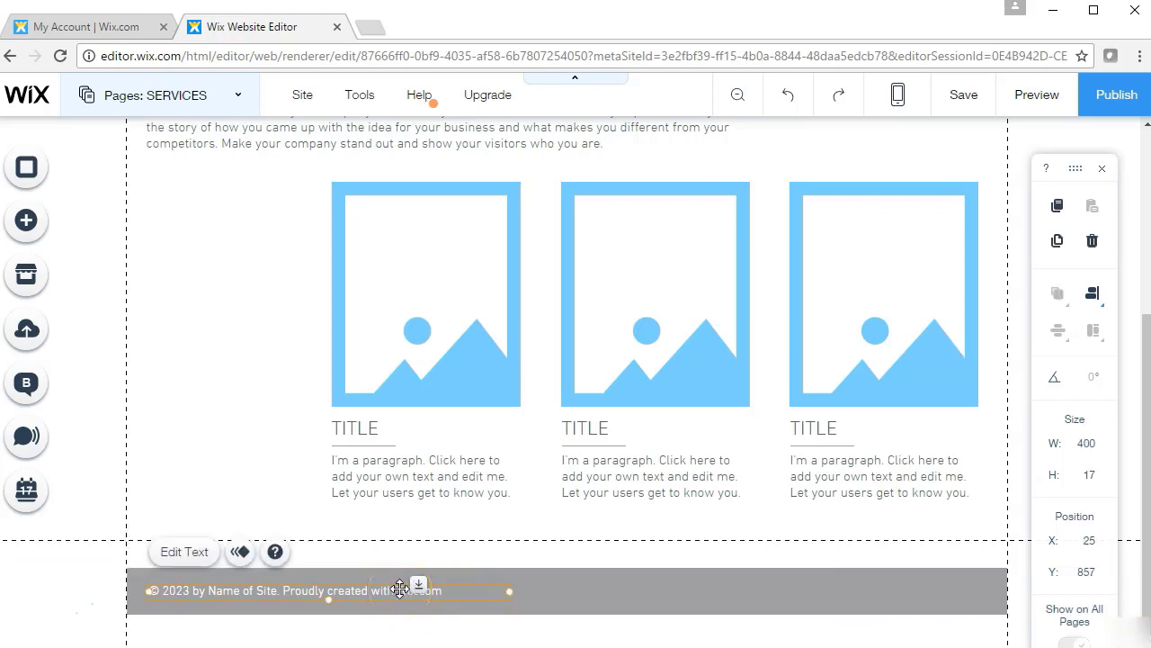
left_click(185, 552)
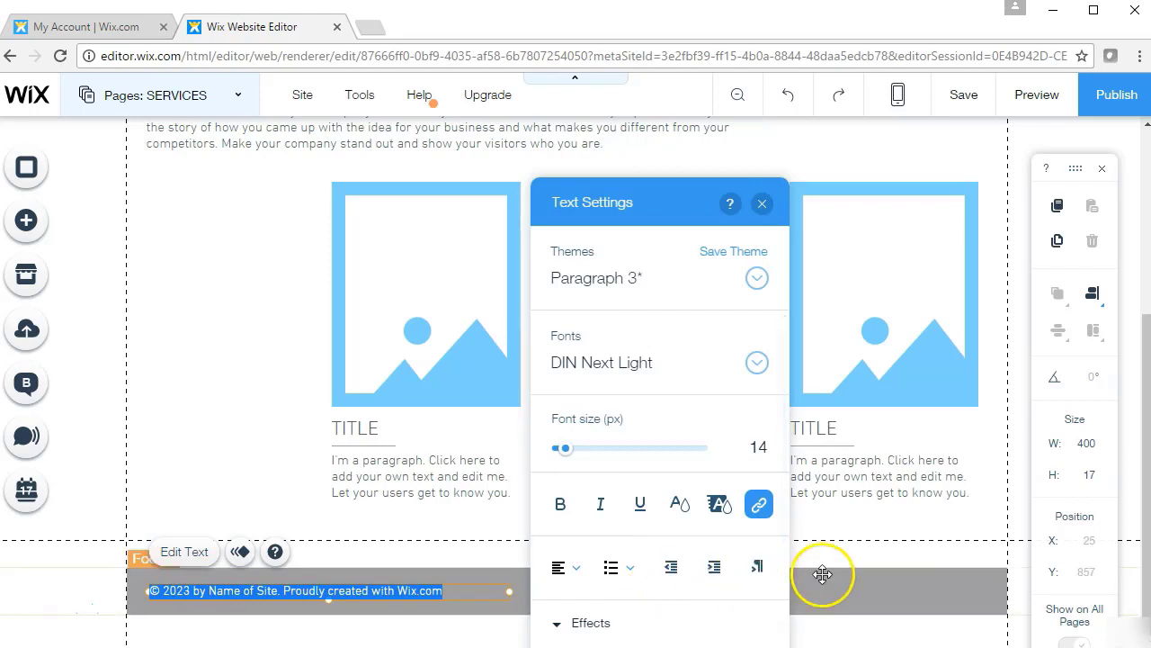
left_click(822, 574)
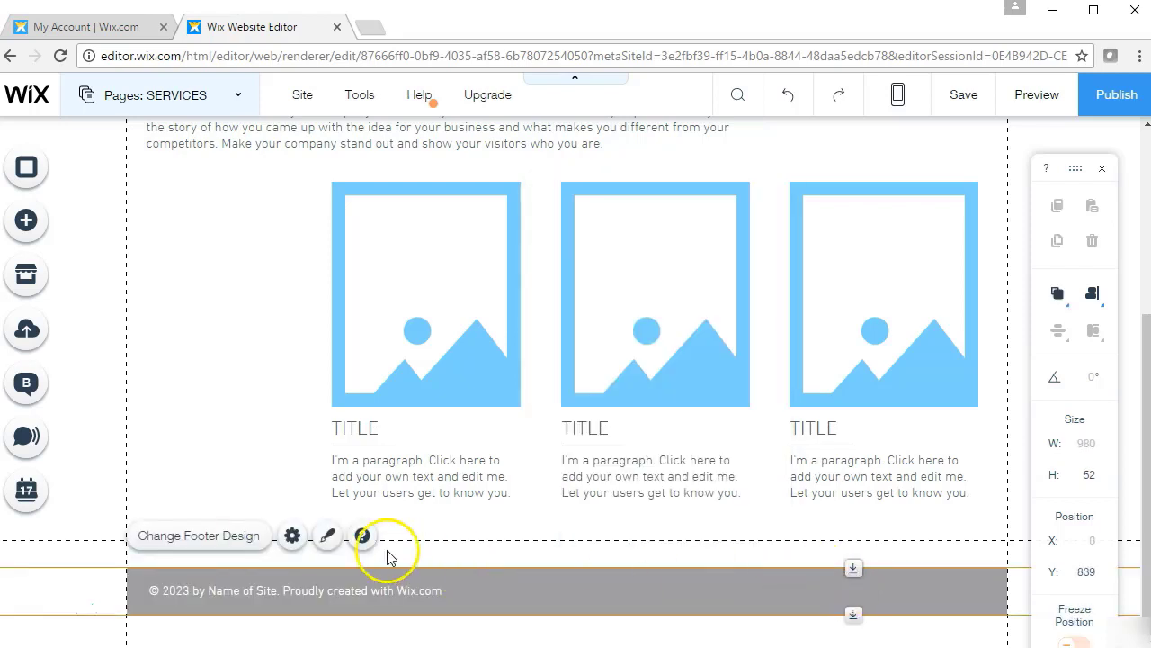
left_click(326, 535)
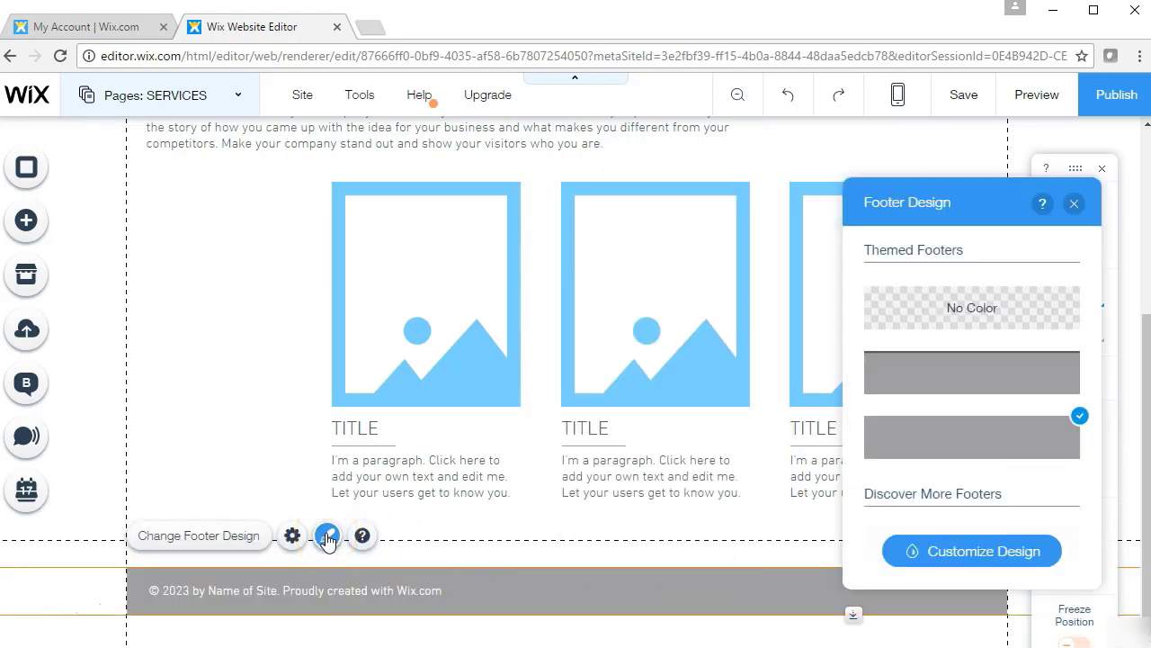
left_click(241, 363)
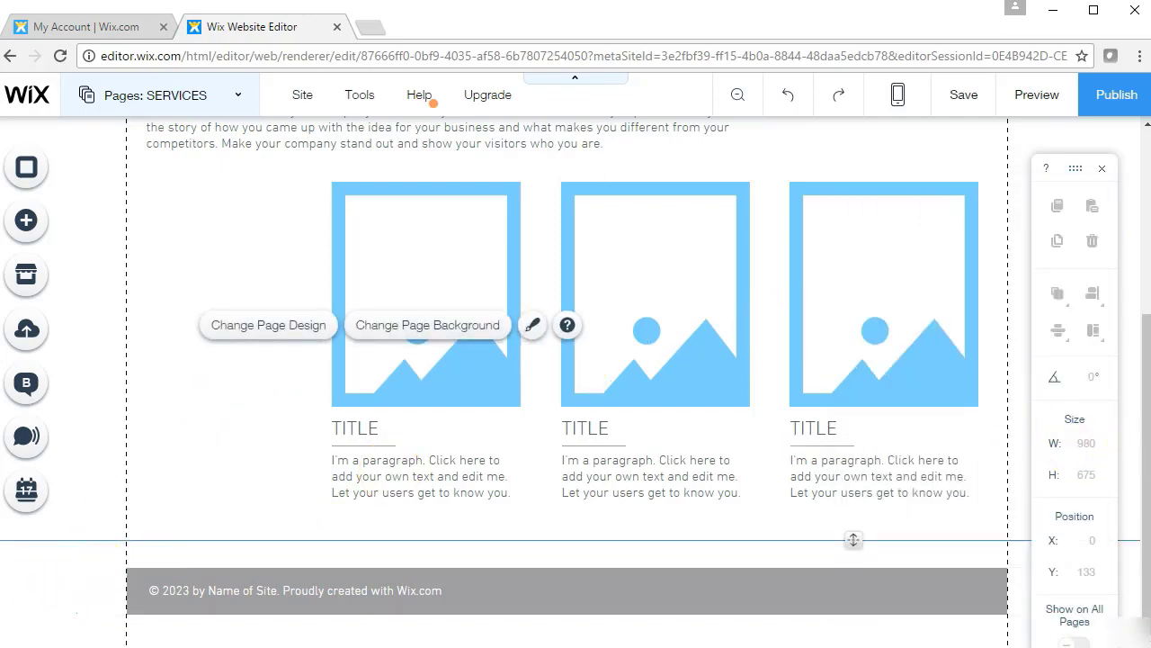
left_click_drag(1144, 472, 1133, 223)
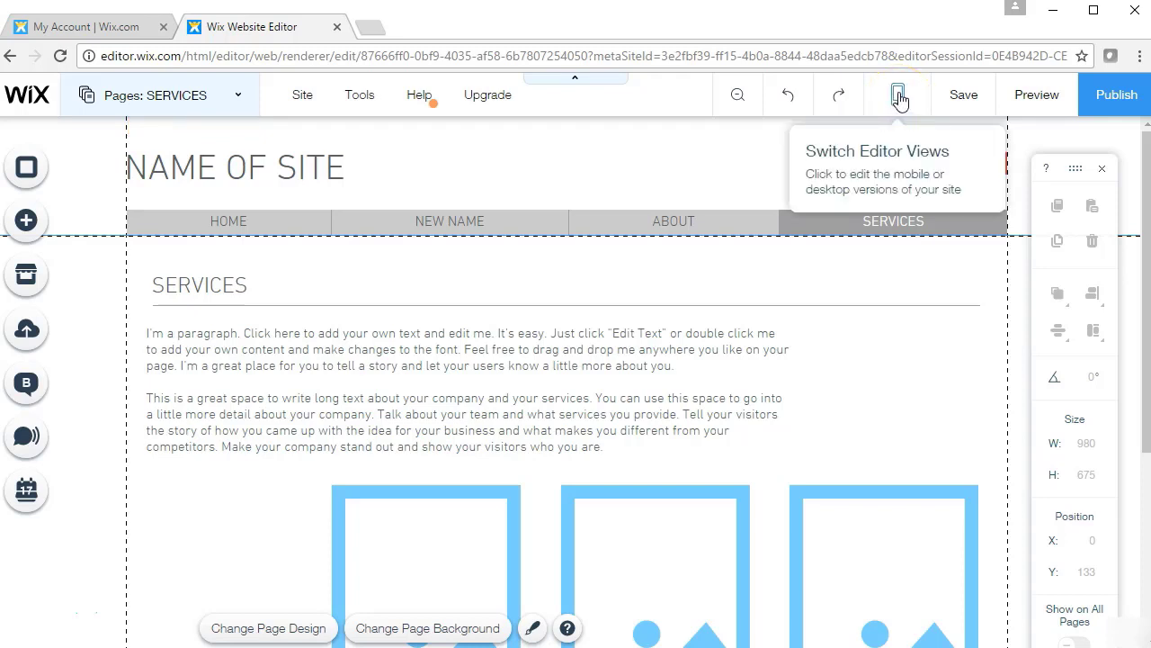
Switch to the Mobile Editor, toggling 'Make your site mobile friendly' off and back on
left_click(899, 99)
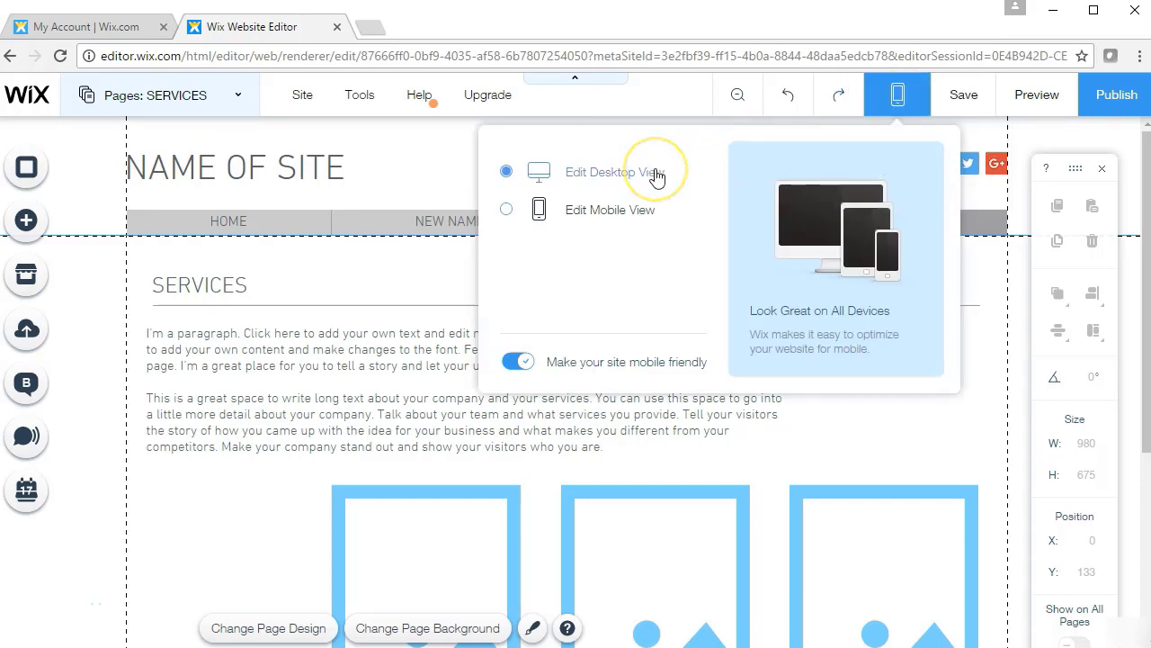
left_click(626, 215)
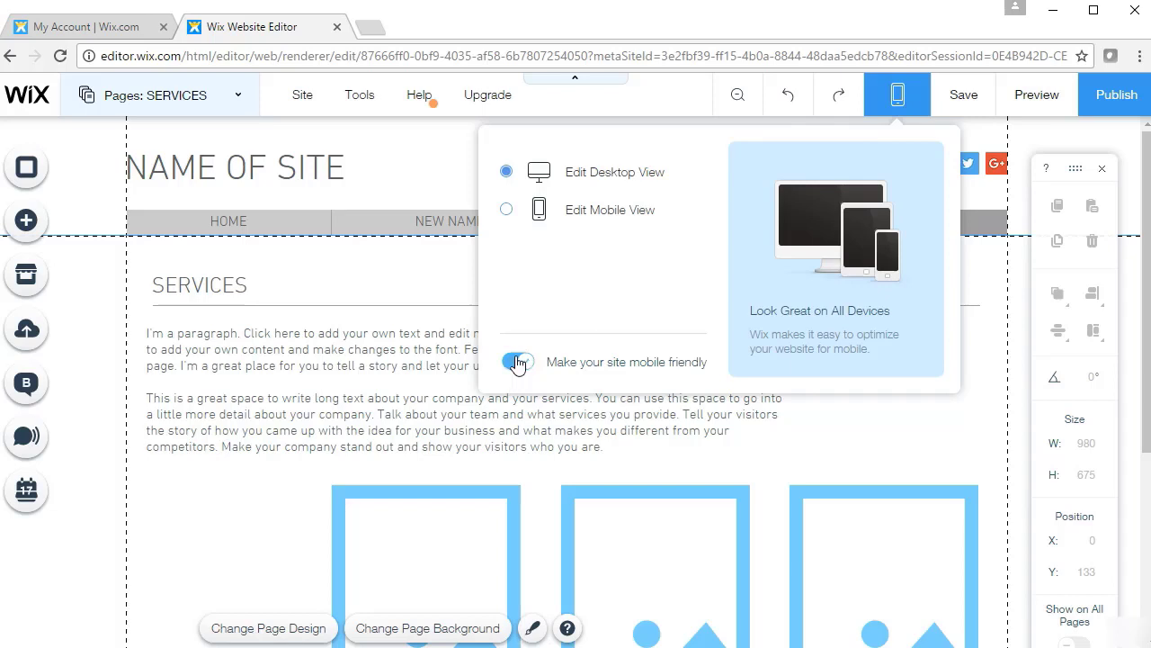
left_click(521, 362)
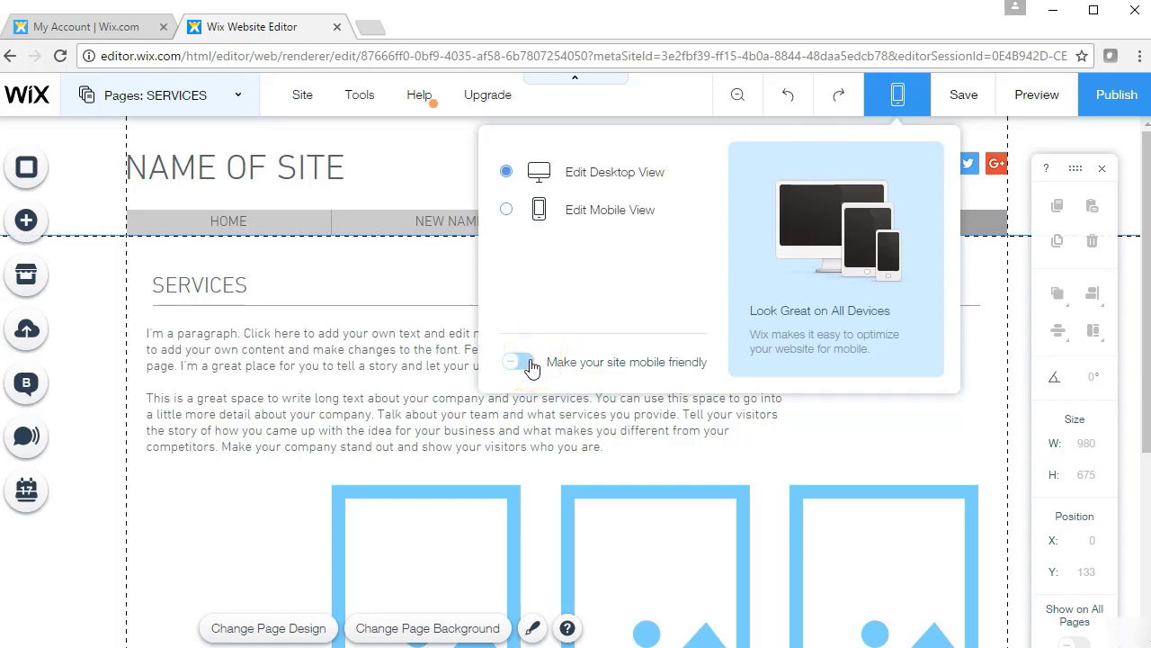
left_click(531, 367)
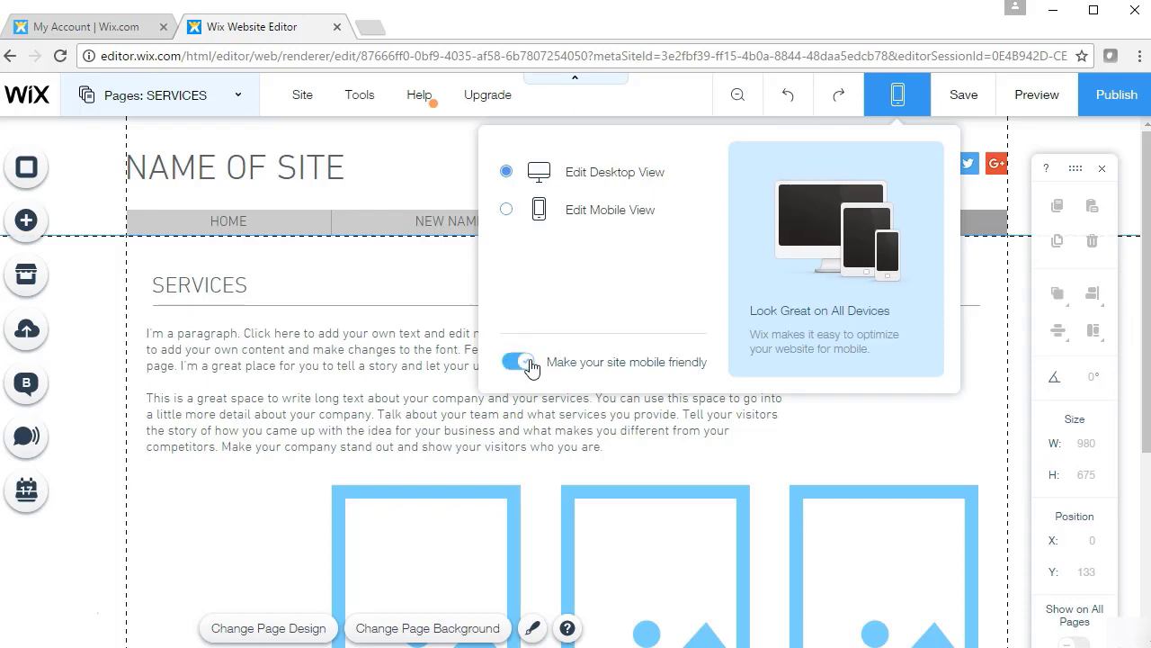
left_click(605, 212)
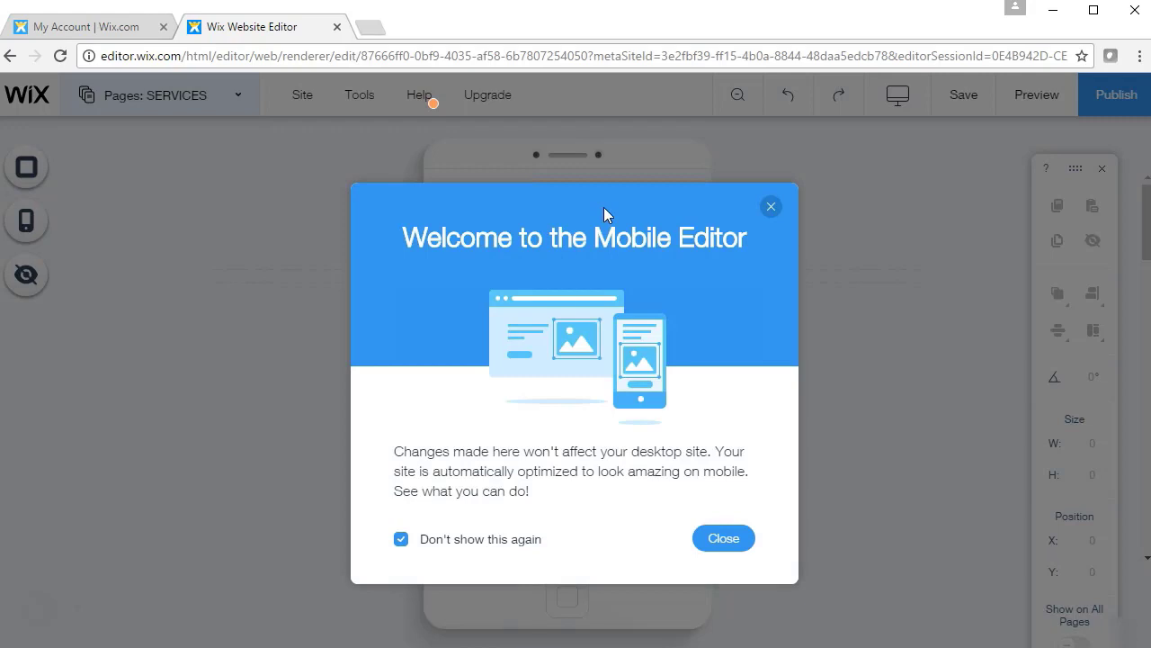
Dismiss the Welcome to the Mobile Editor message and bring the SERVICES page's phone layout into view
left_click(771, 207)
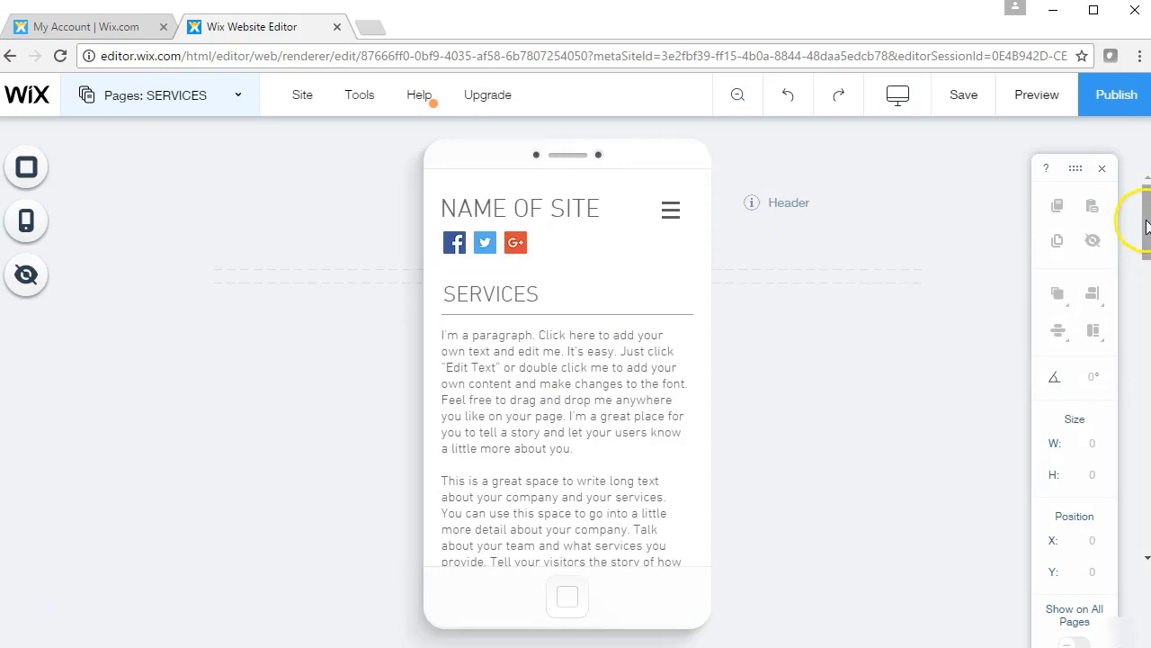
mouse_move(1144, 226)
left_mouse_down()
mouse_move(1135, 561)
mouse_move(1138, 223)
left_mouse_up()
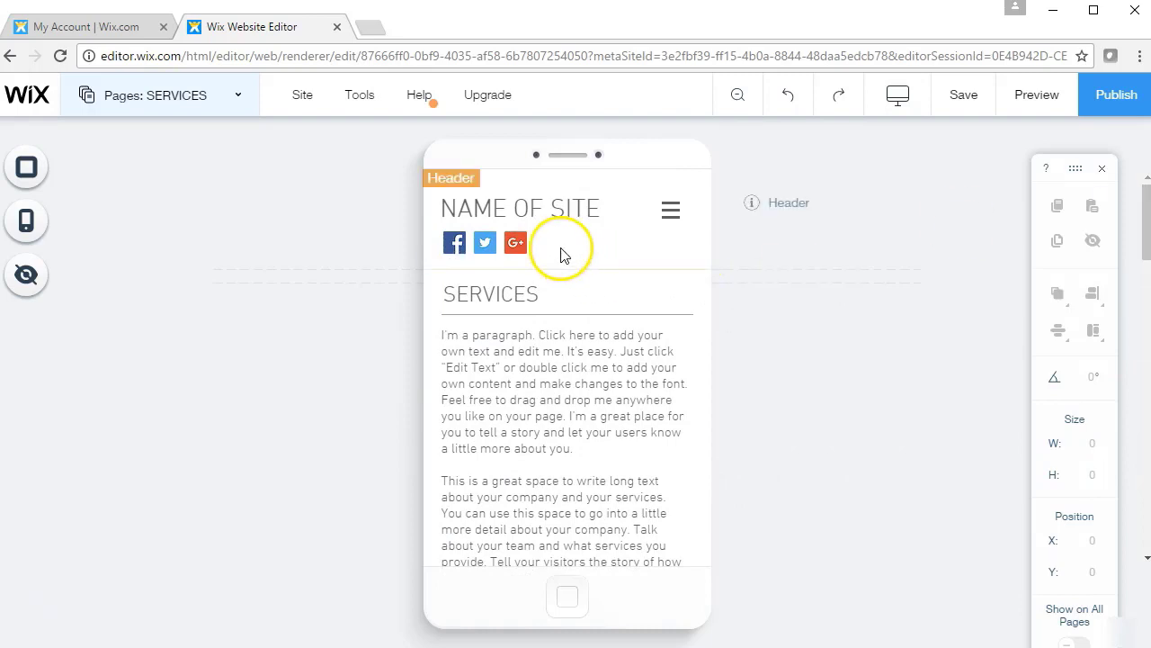
mouse_move(582, 335)
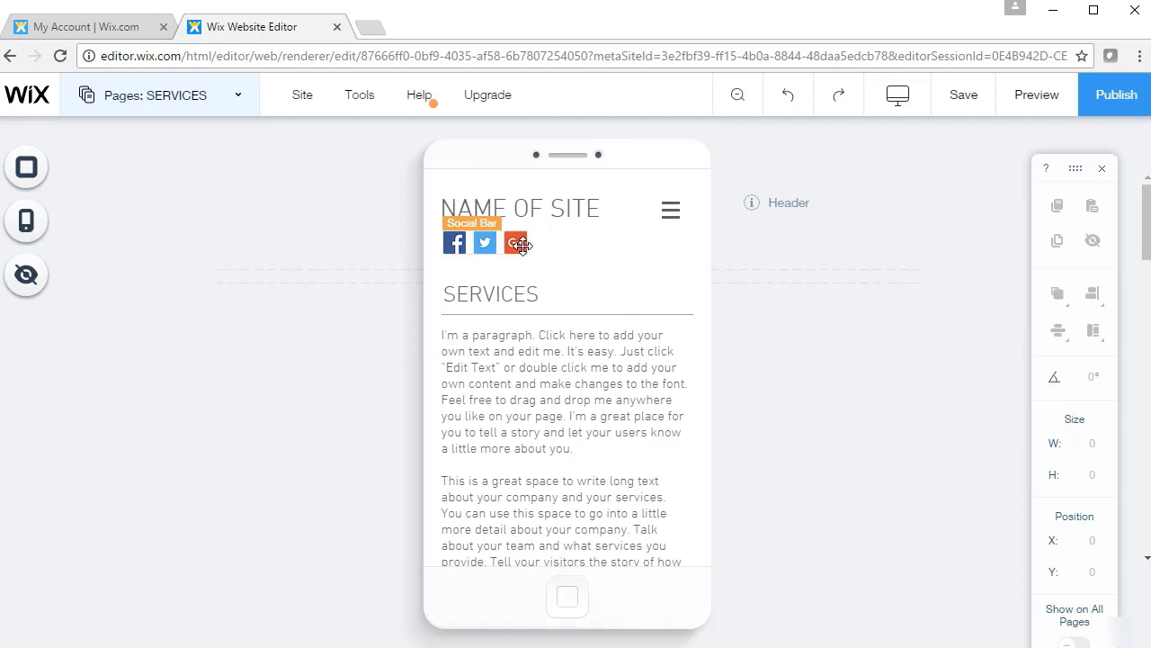
Centre the site name in the mobile header with the social icons beneath it, and lower the menu icon
left_click(521, 246)
left_click_drag(521, 245, 596, 240)
left_click_drag(465, 196, 511, 207)
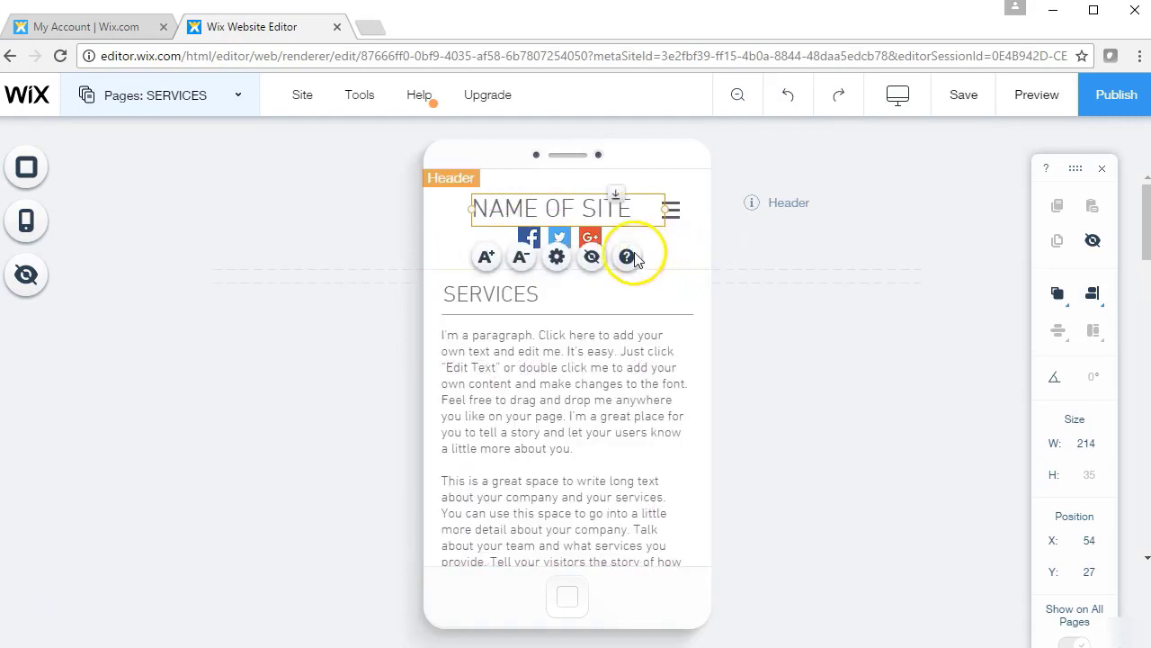
left_click(590, 236)
left_click(671, 211)
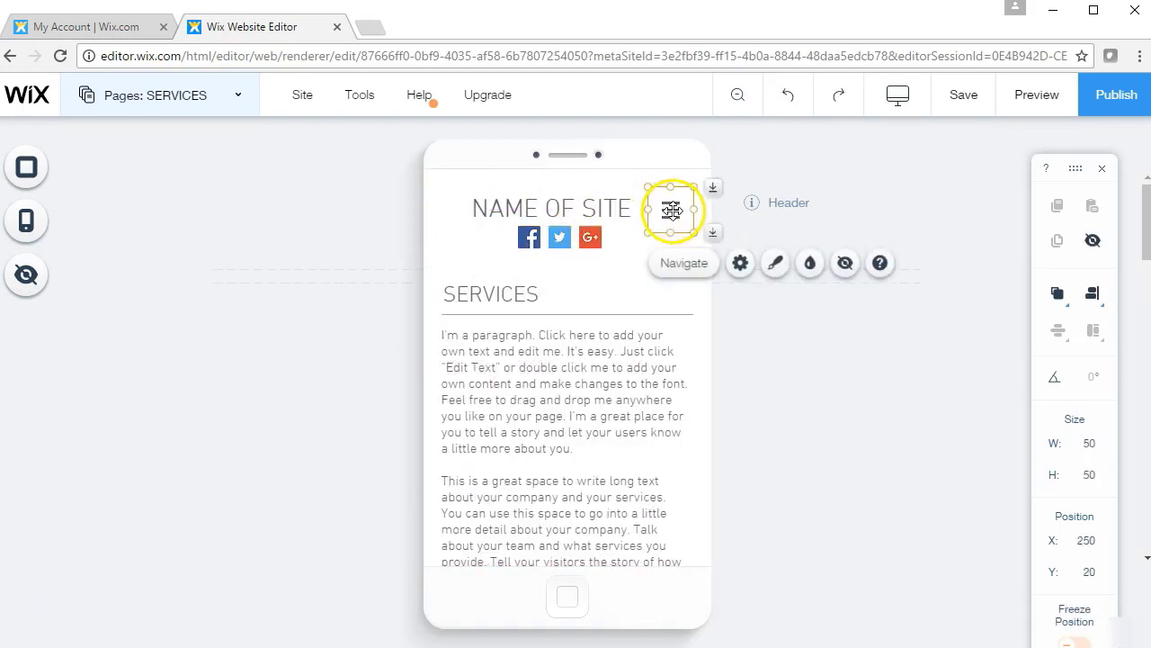
left_click_drag(671, 210, 669, 245)
Nudge the SERVICES paragraph down and enlarge its text, growing the box to 276 by 400
left_click(588, 368)
left_click_drag(590, 369, 599, 385)
left_click(720, 430)
left_click(658, 319)
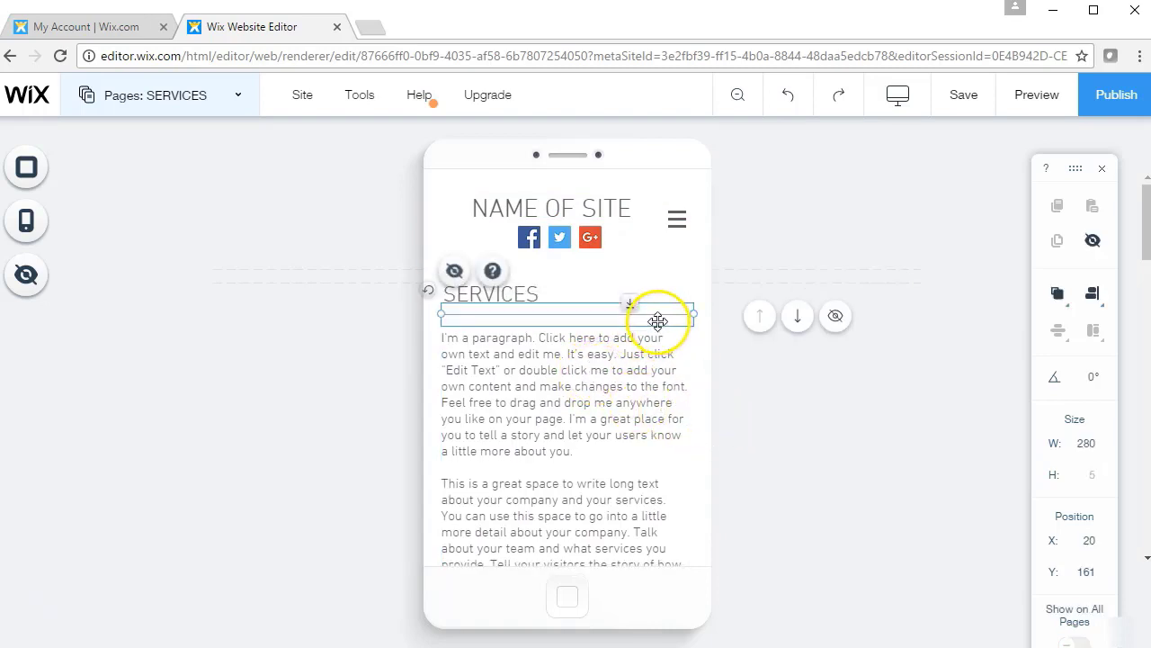
left_click_drag(657, 318, 632, 320)
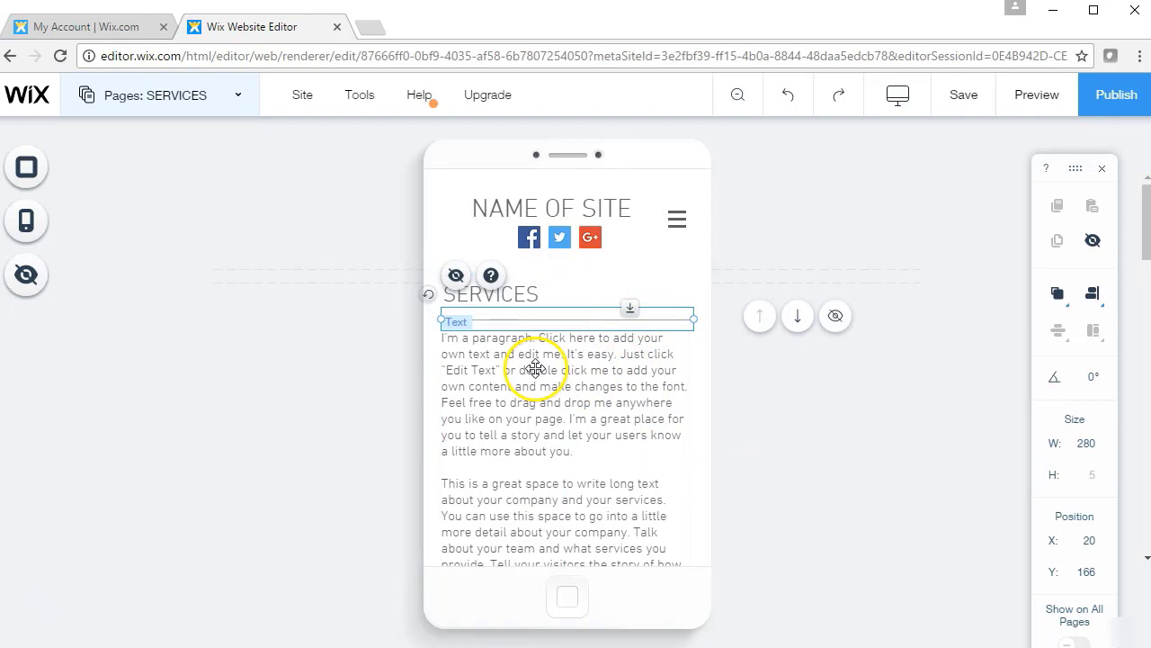
left_click(537, 372)
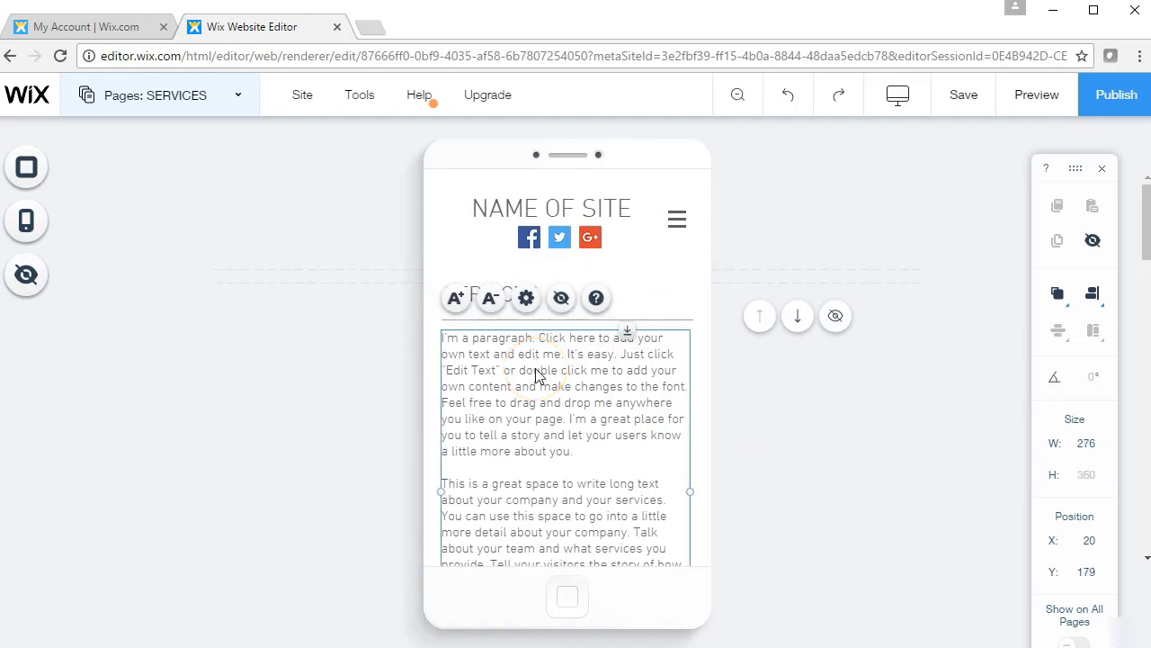
left_click(492, 299)
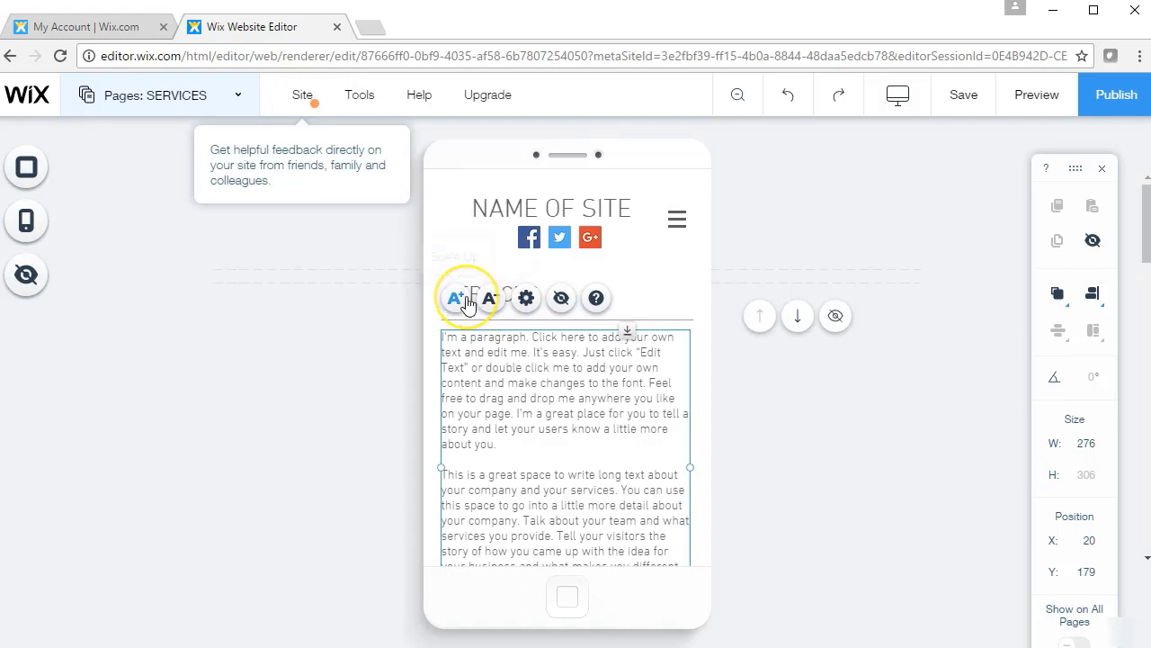
left_click(460, 300)
left_click(463, 301)
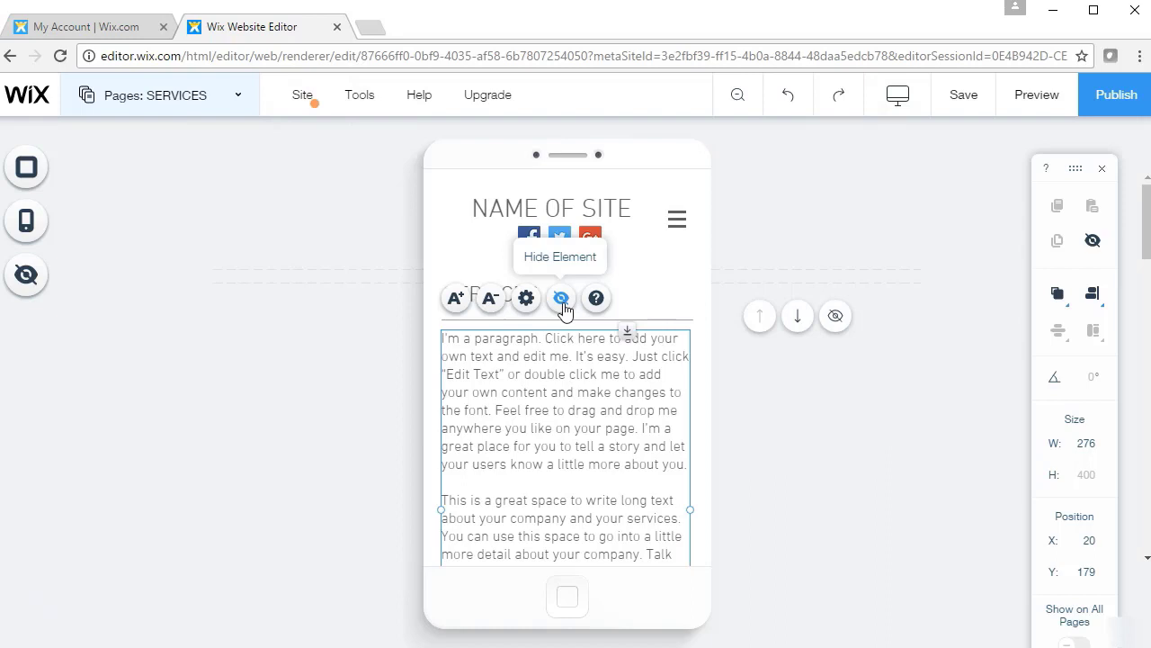
Hide the SERVICES paragraph on mobile and close the Hidden Elements list
left_click(562, 301)
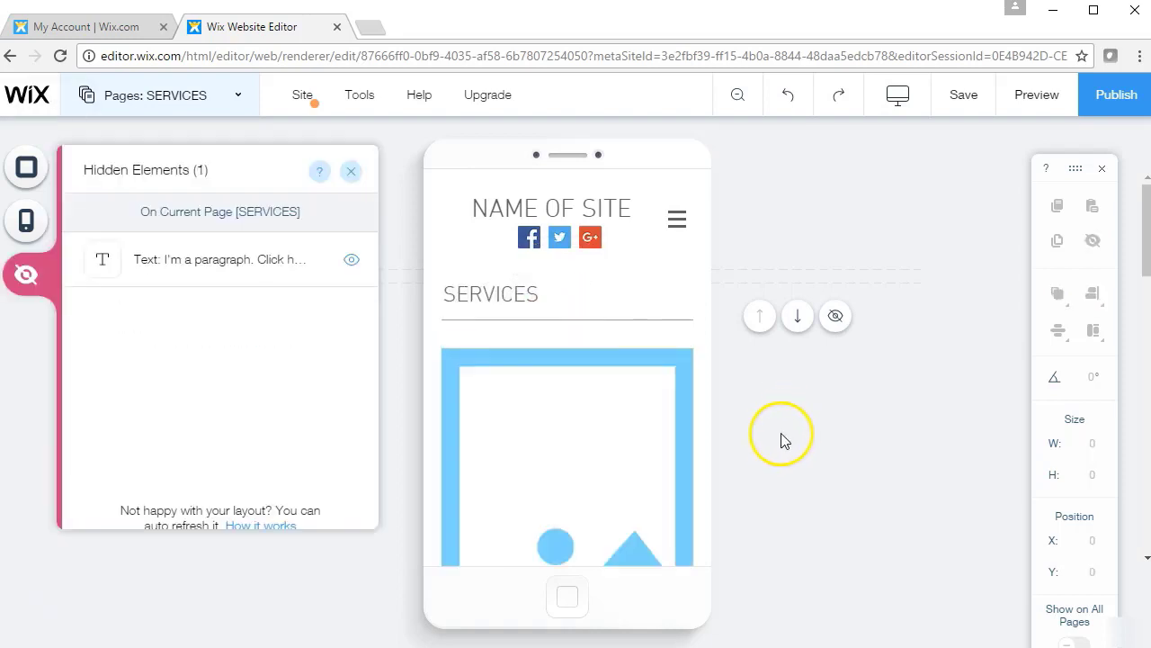
left_click(350, 172)
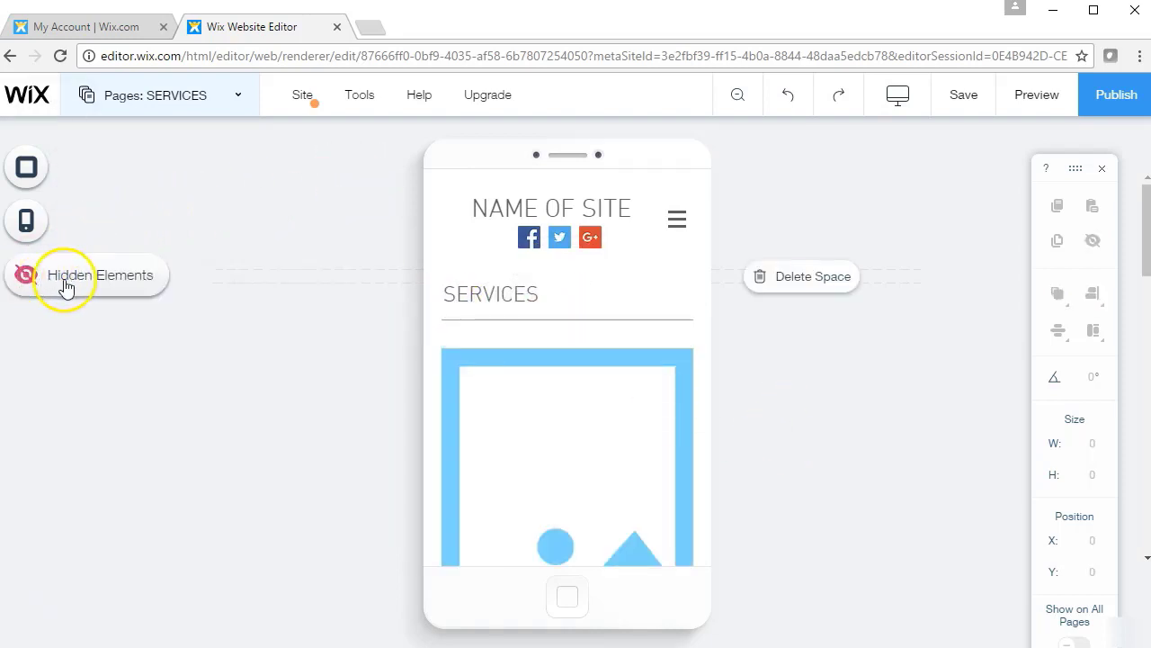
left_click(64, 286)
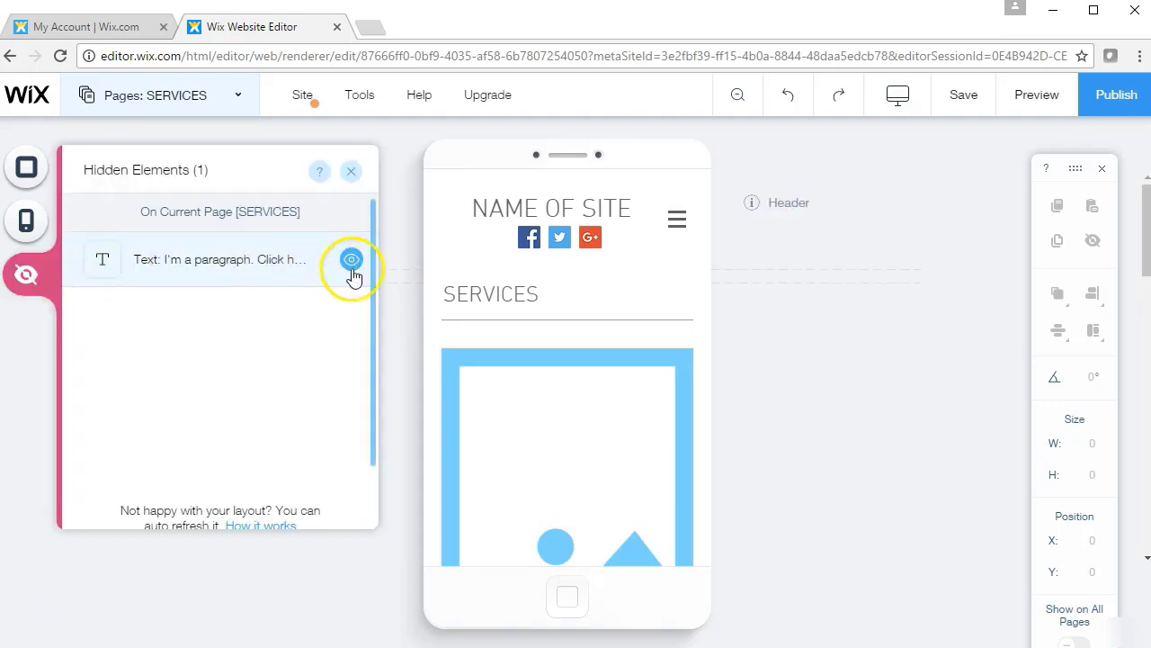
left_click(354, 178)
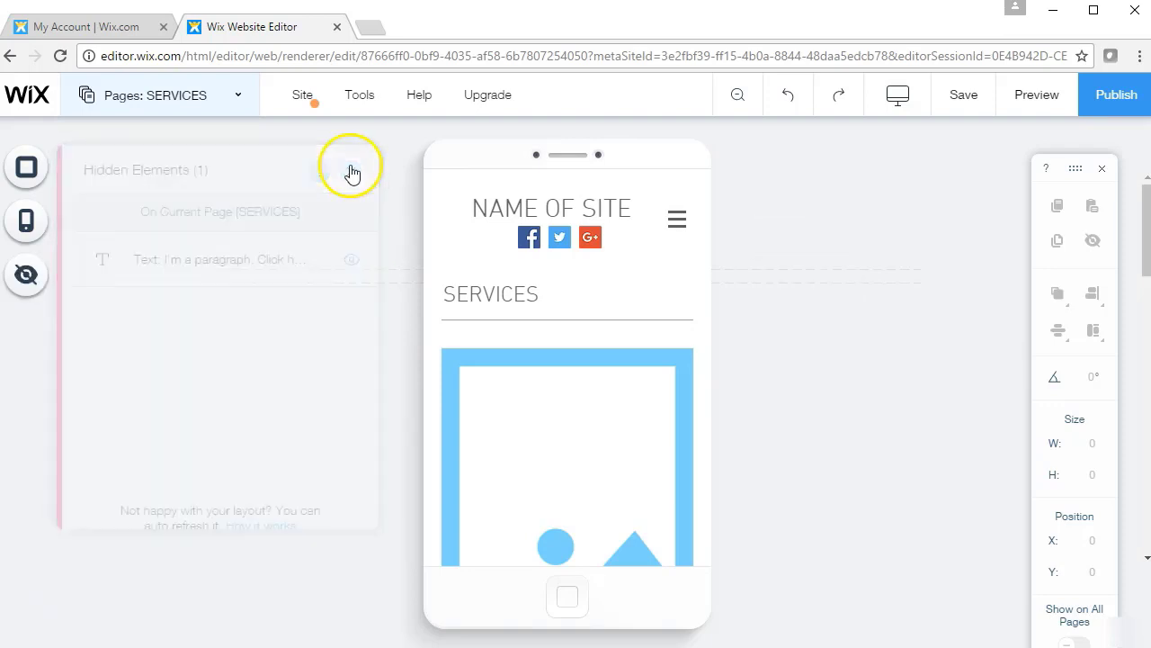
left_click(43, 226)
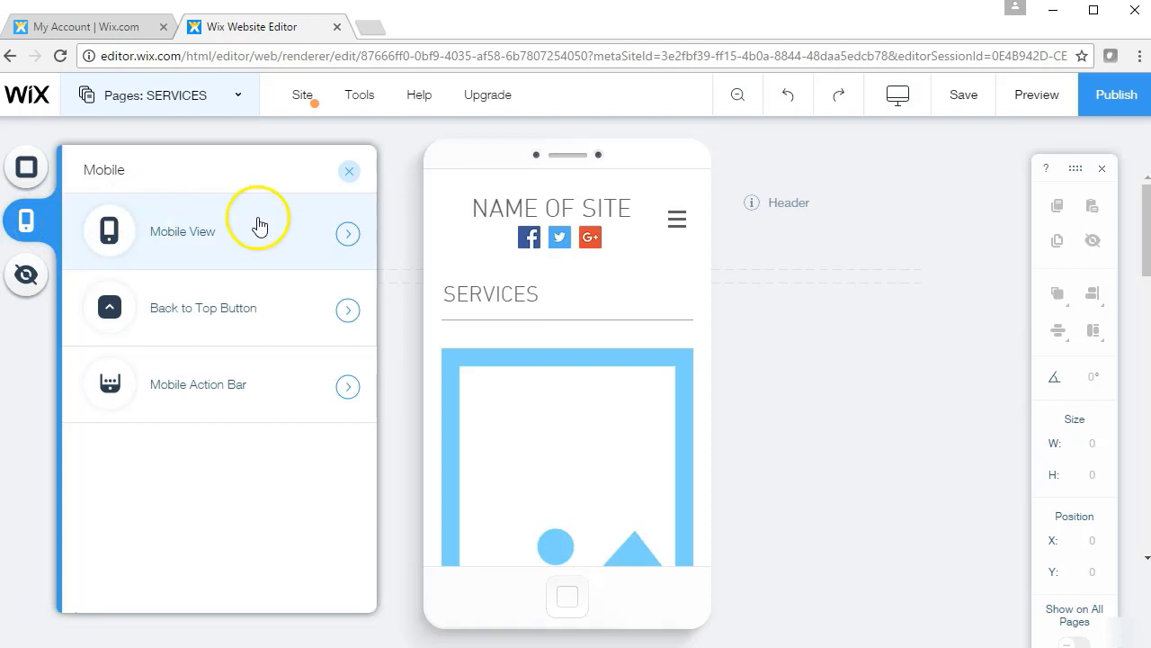
left_click(347, 233)
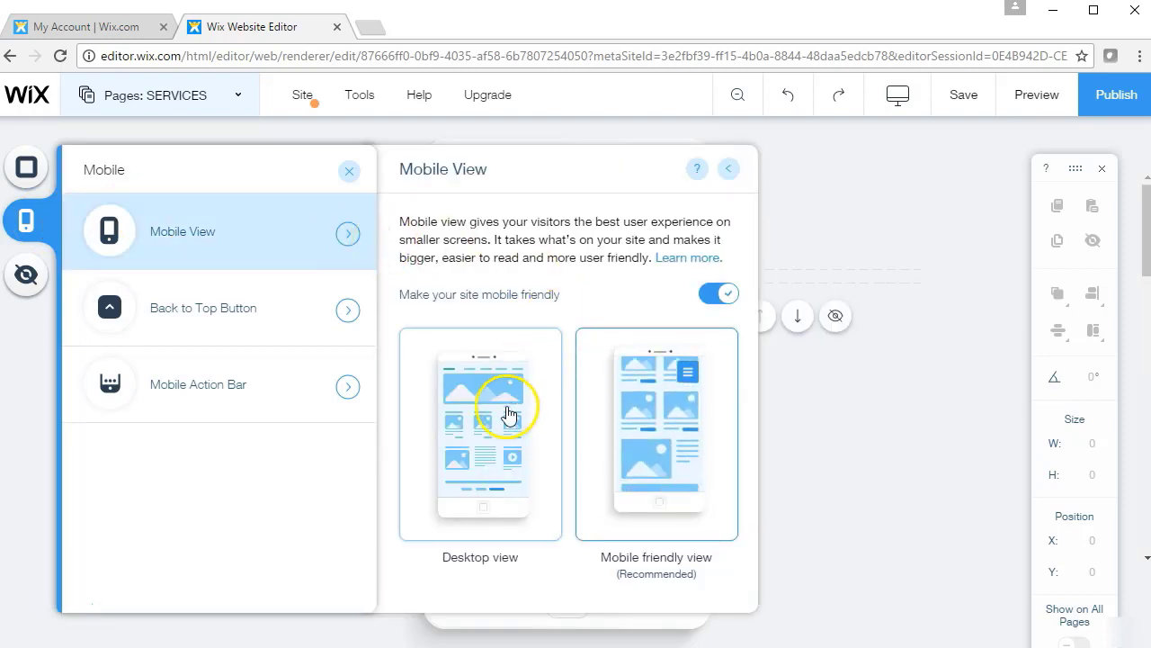
left_click(267, 309)
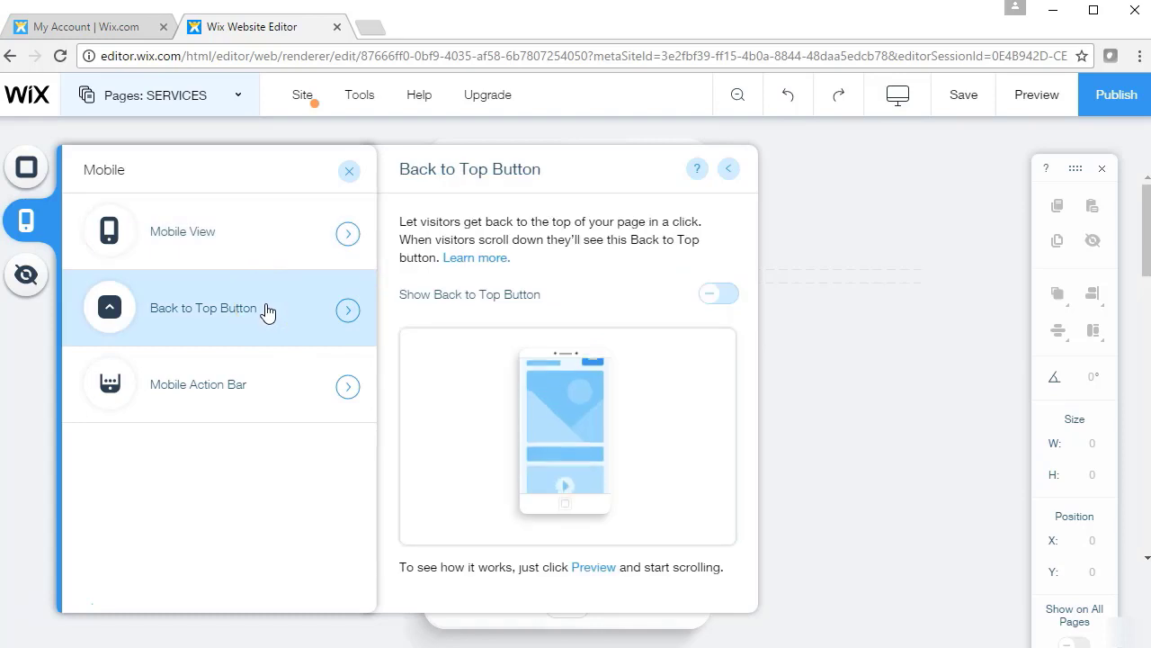
left_click(277, 393)
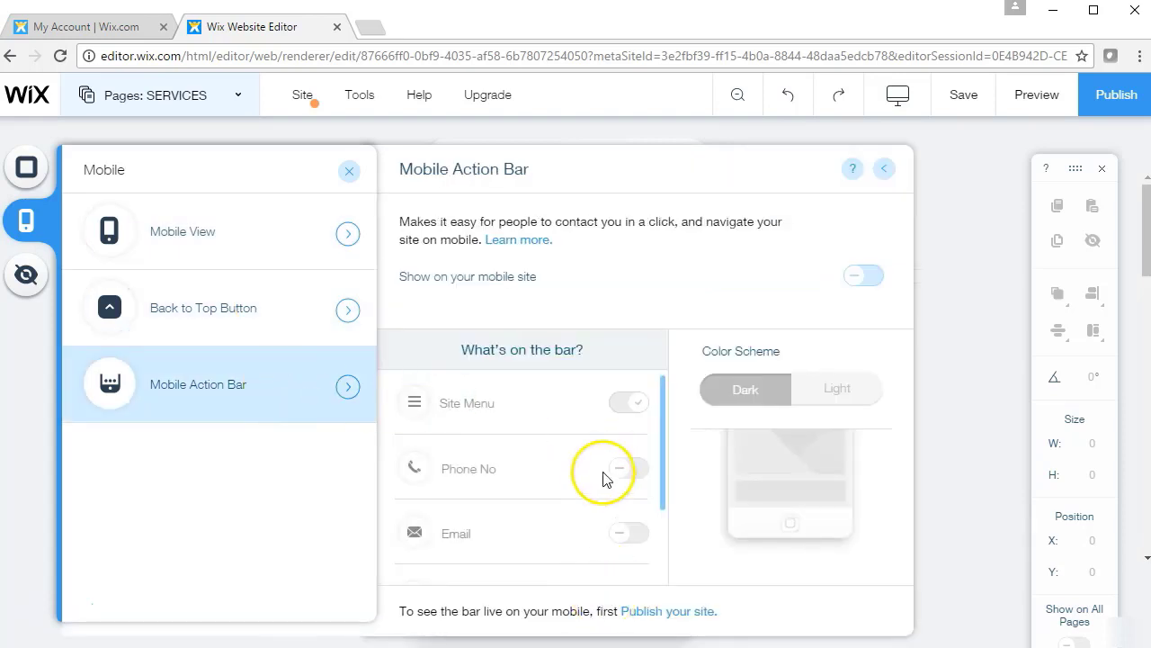
left_click(885, 176)
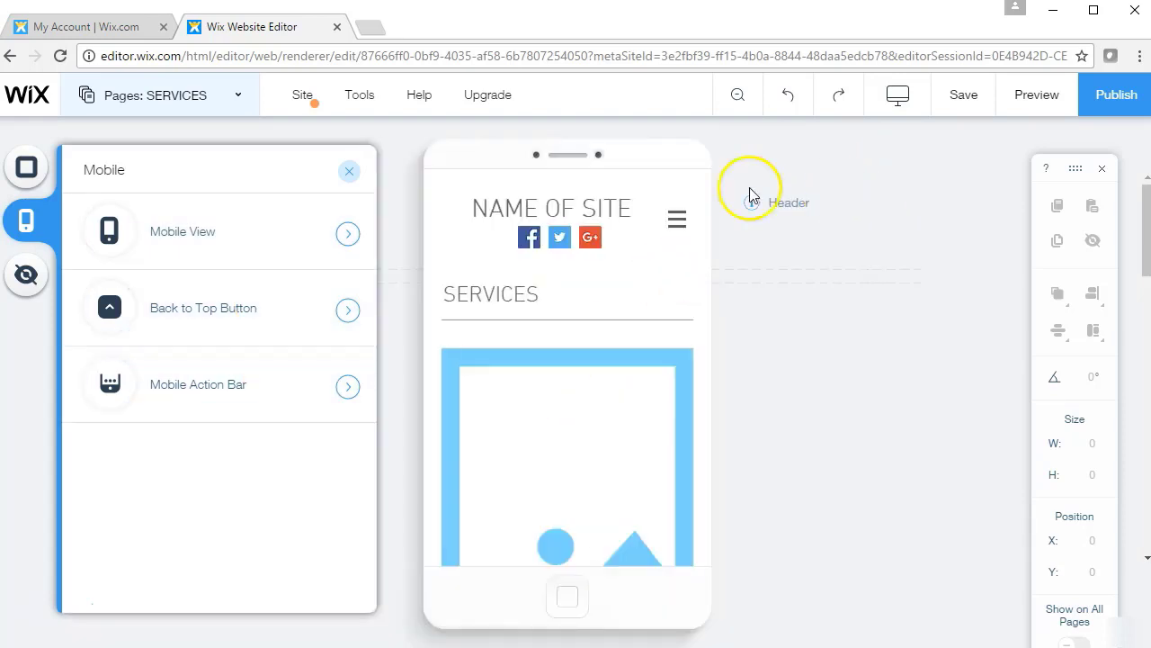
left_click(349, 171)
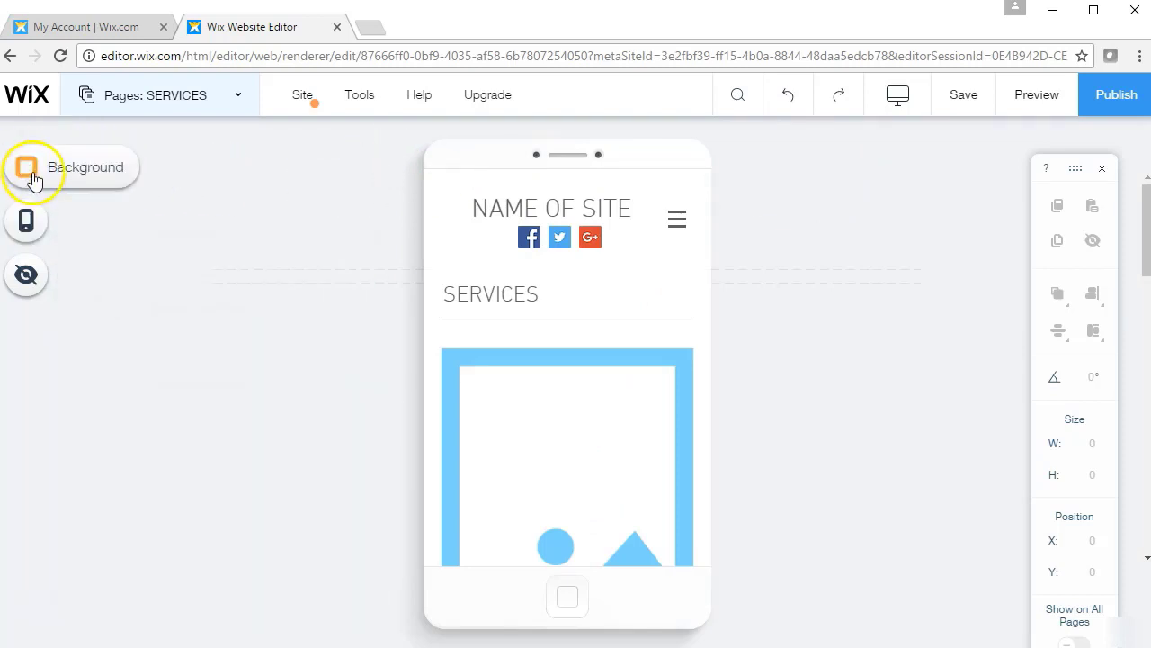
left_click(62, 173)
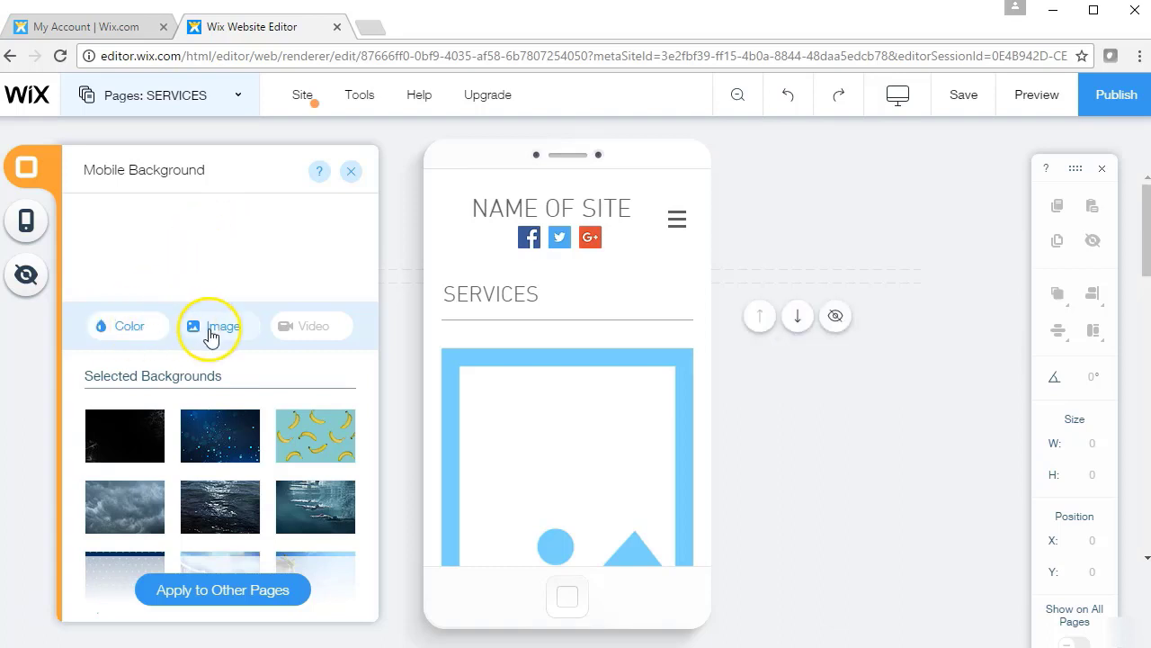
left_click(353, 179)
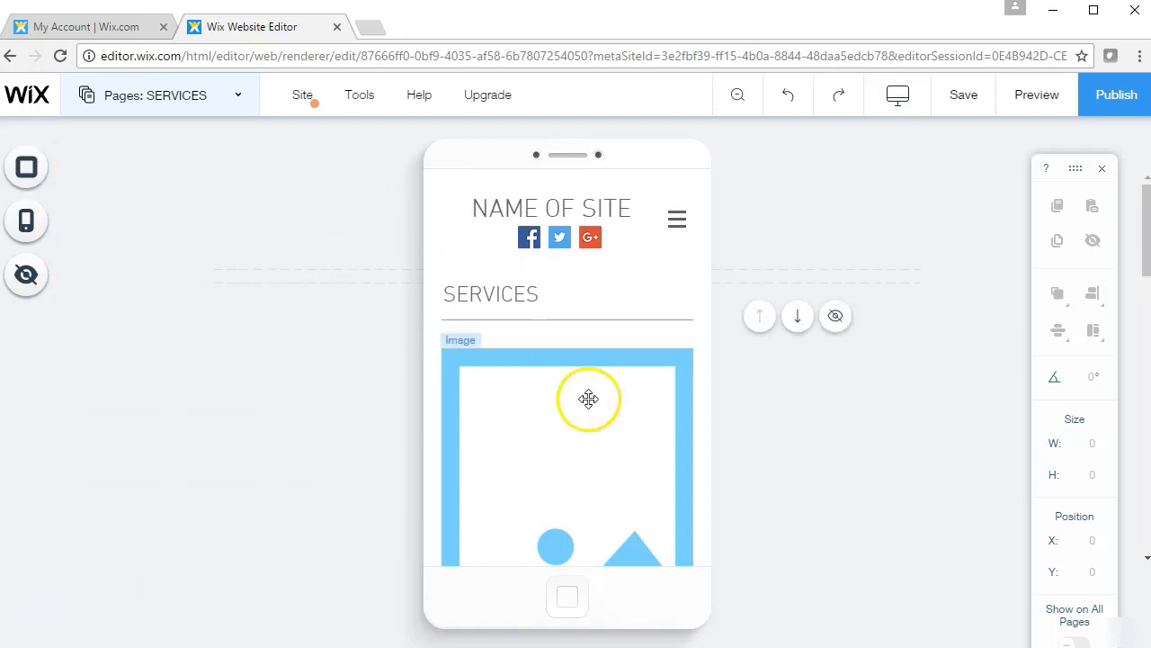
Go to the HOME page from the Pages list and select its slideshow strip
left_click(220, 100)
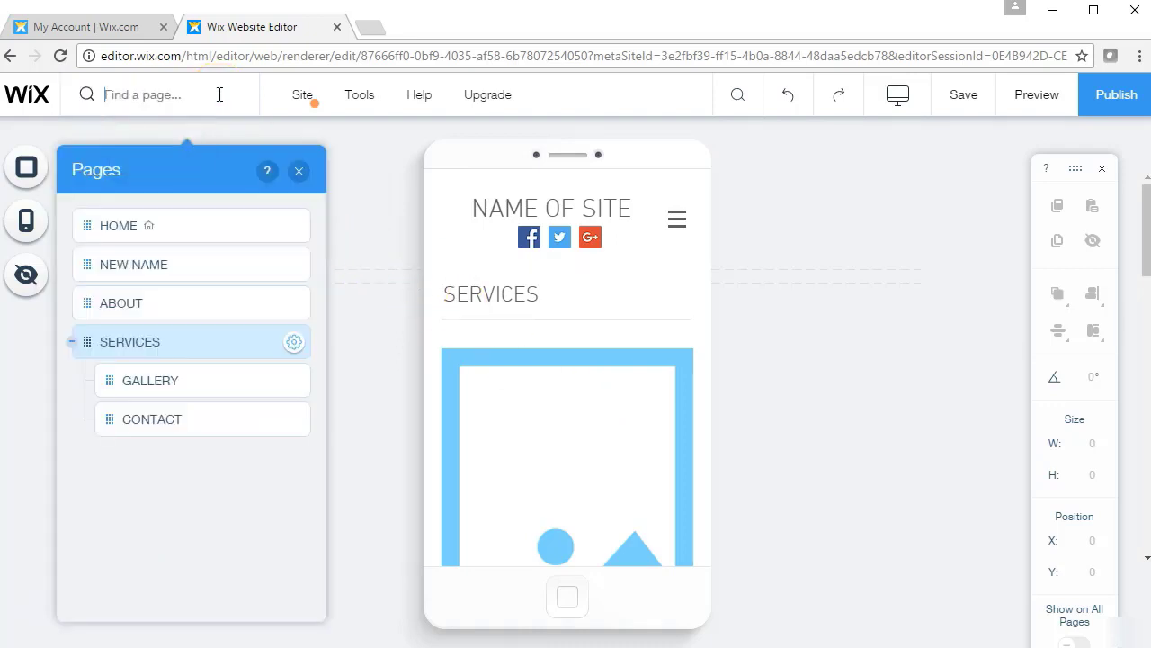
left_click(146, 263)
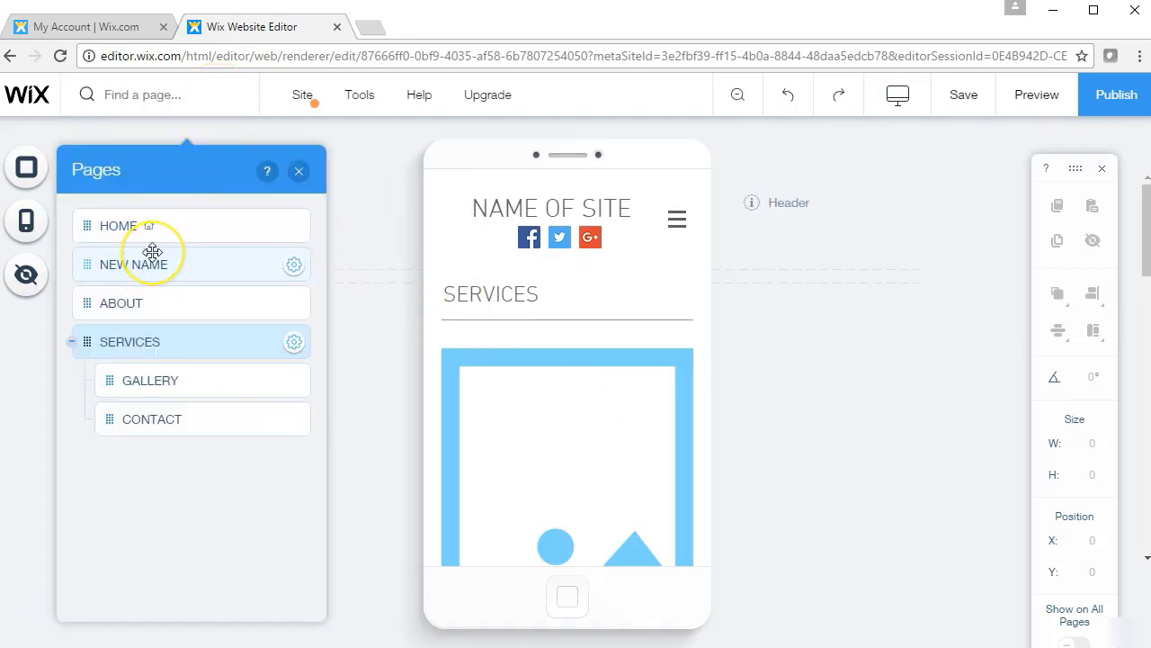
left_click(209, 228)
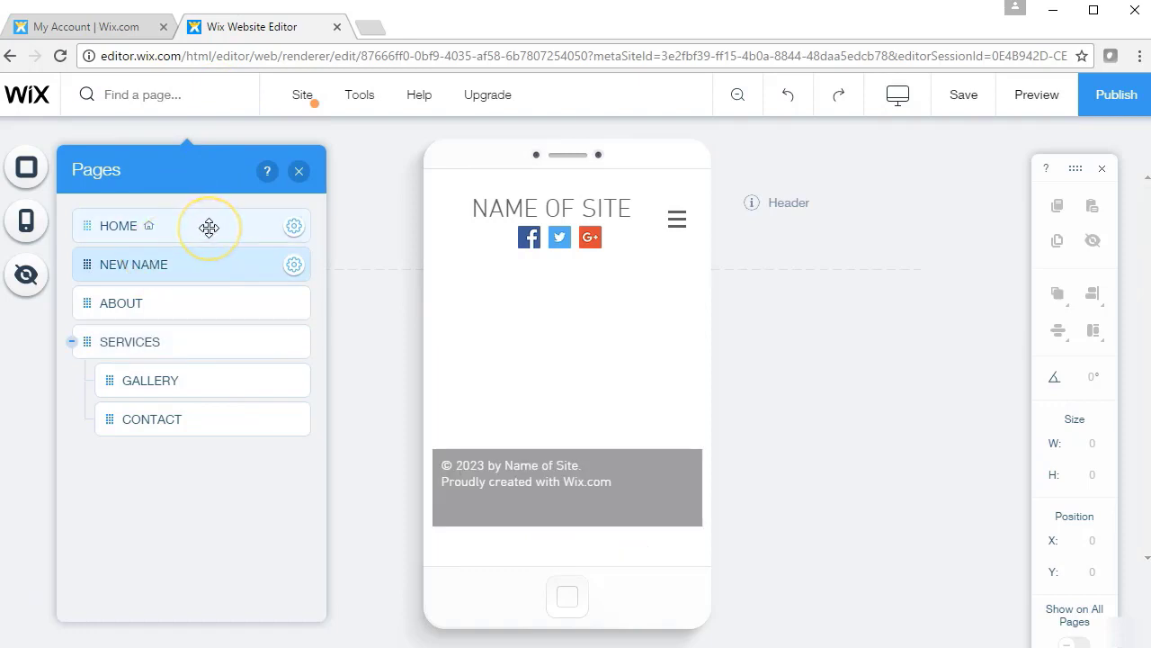
left_click(620, 314)
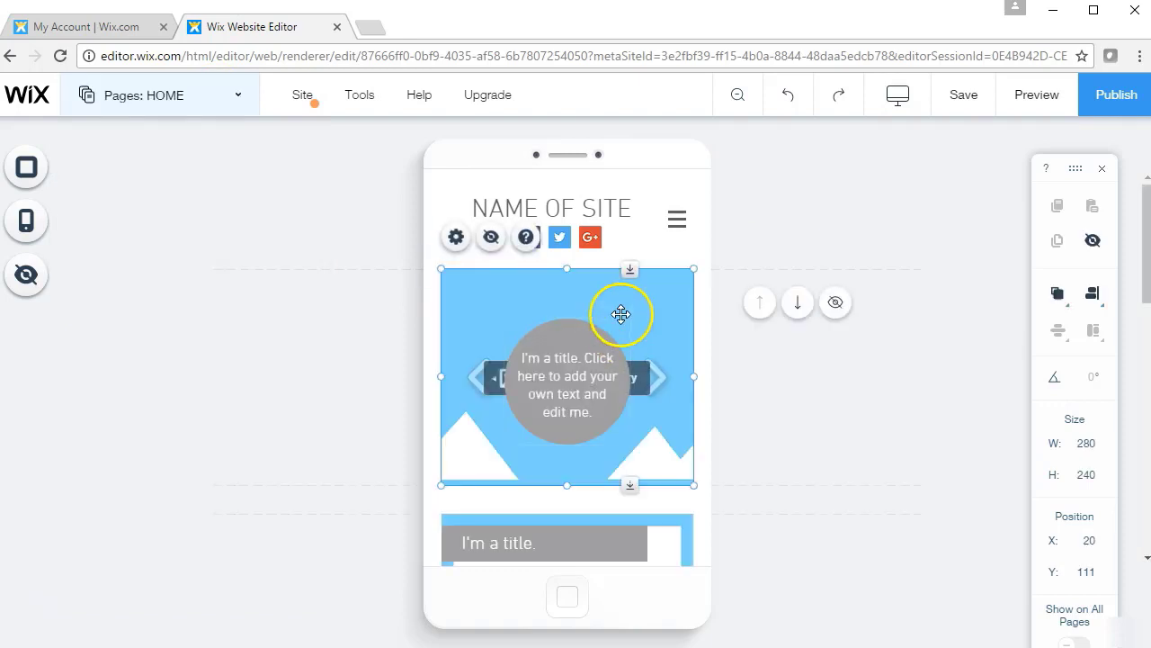
left_click(606, 534)
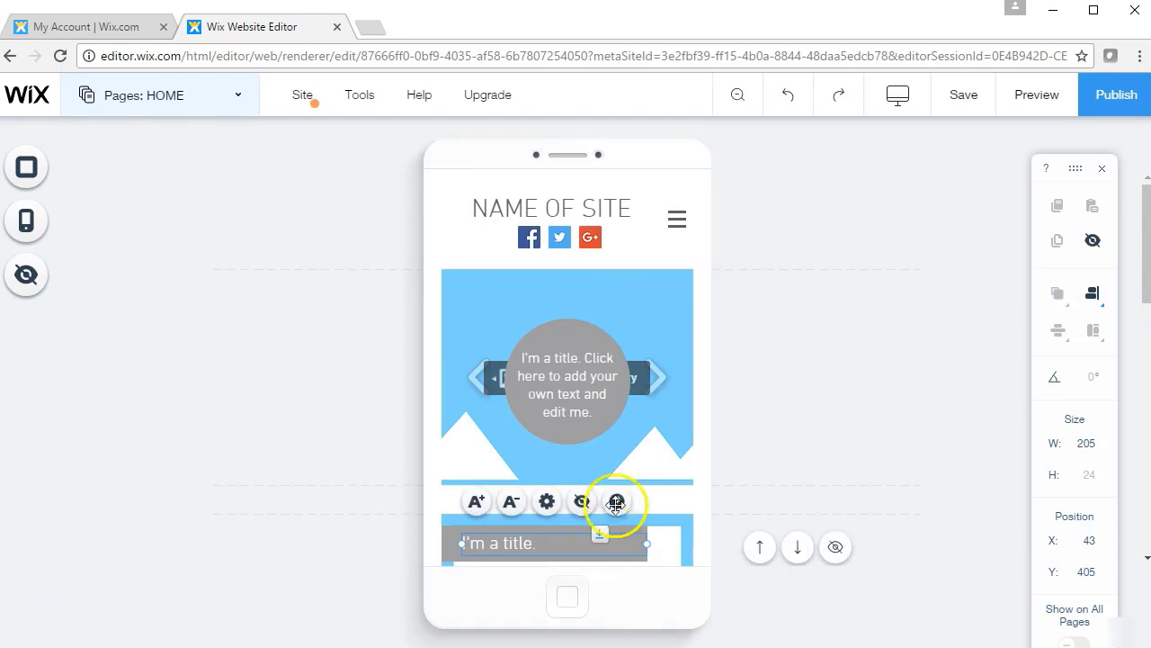
left_click(637, 387)
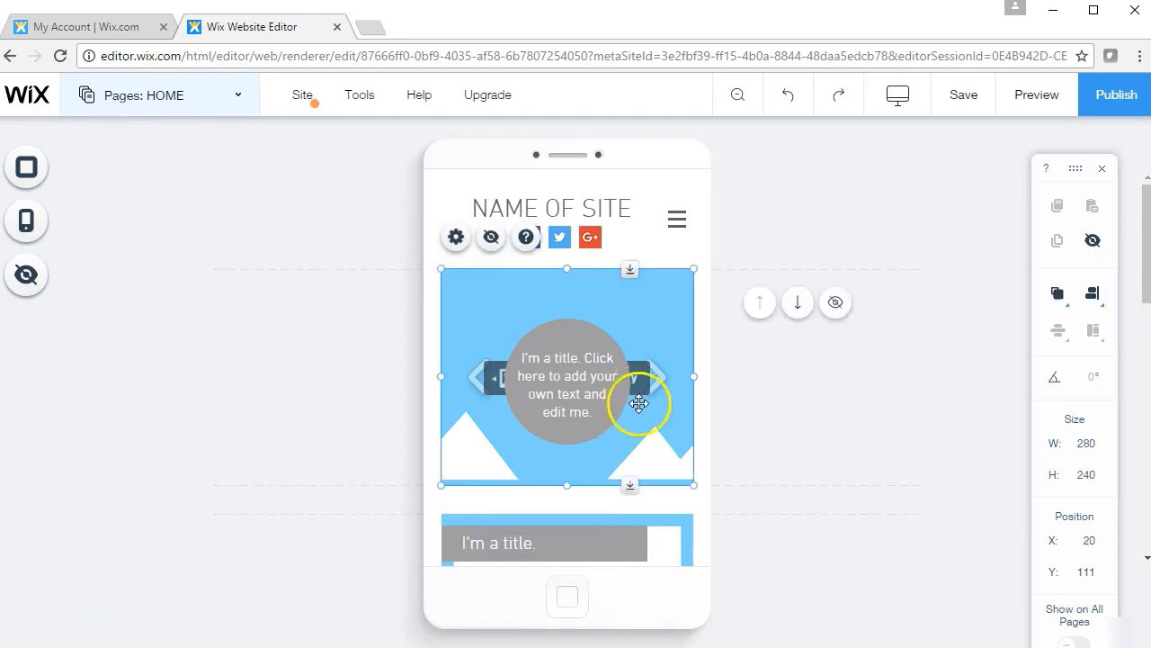
Shrink the slideshow to 247×213 and re-centre the gallery with its title text over the circle
left_click_drag(681, 483, 664, 461)
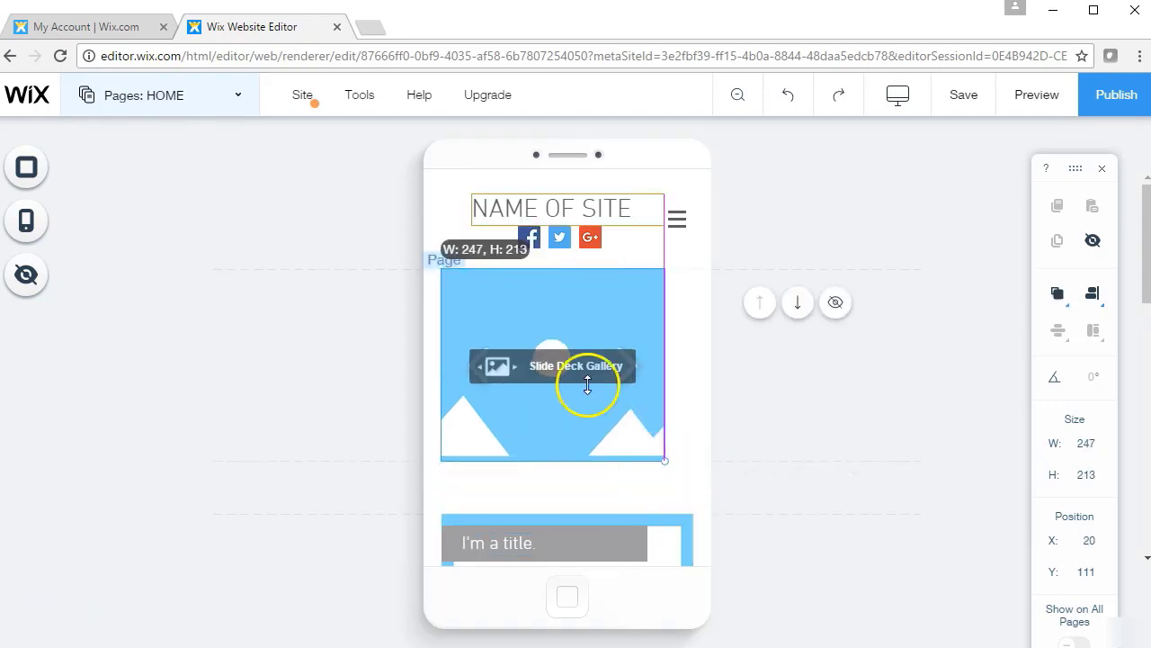
left_click_drag(587, 382, 604, 393)
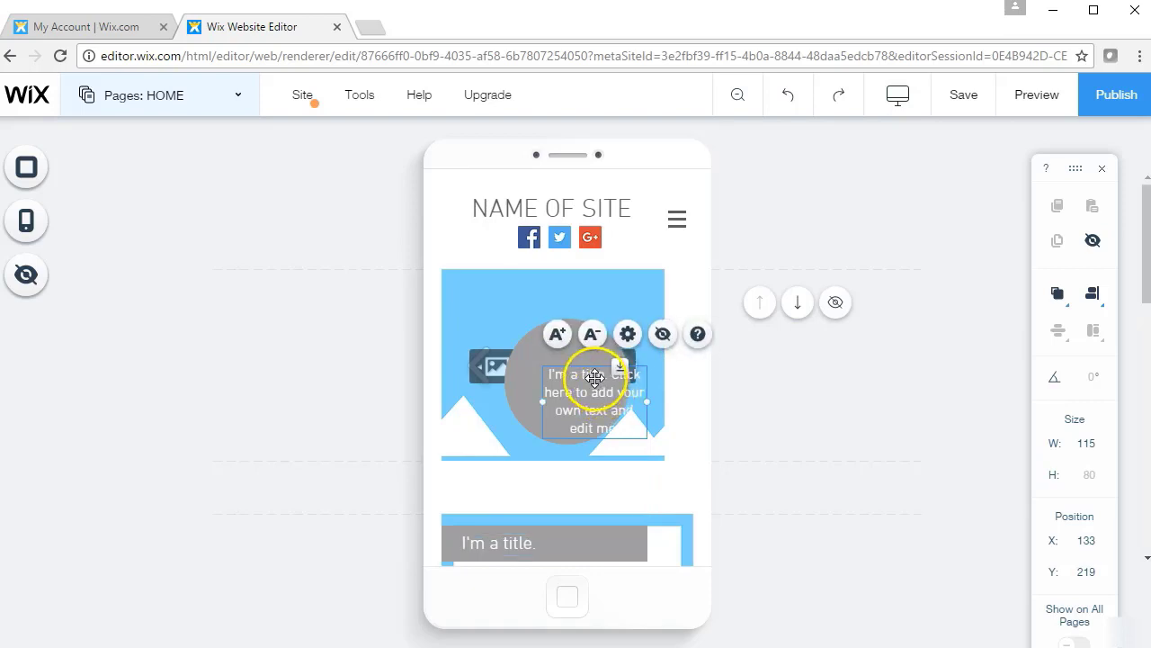
left_click_drag(525, 286, 538, 290)
left_click(594, 404)
left_click_drag(593, 404, 572, 396)
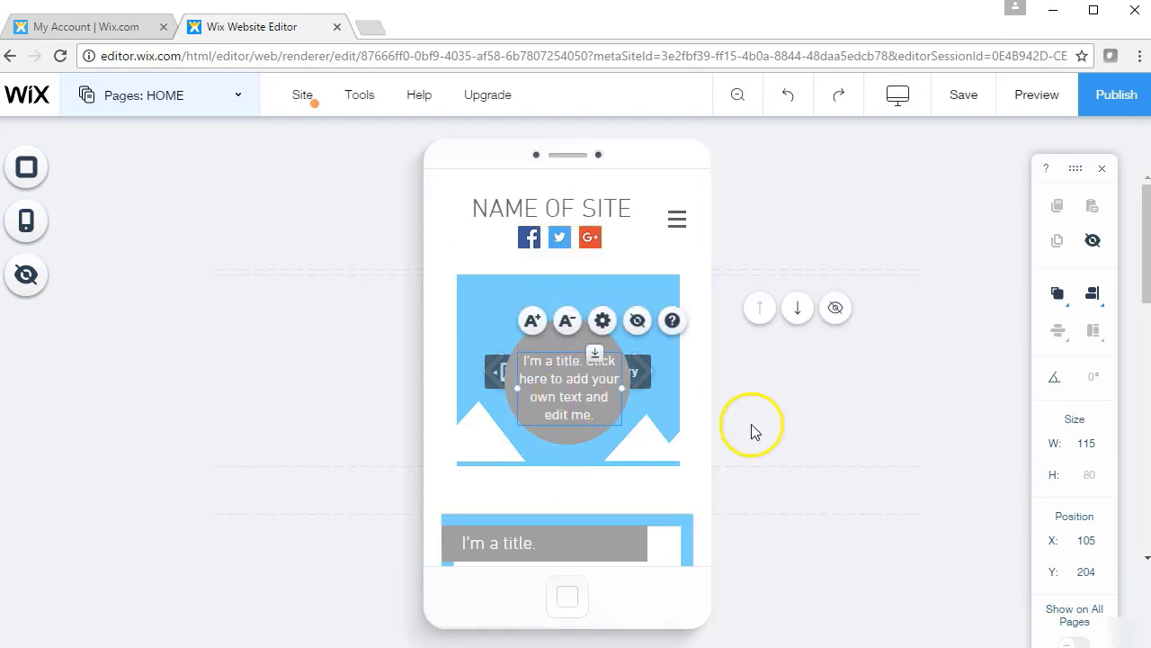
left_click(689, 459)
left_click(697, 358)
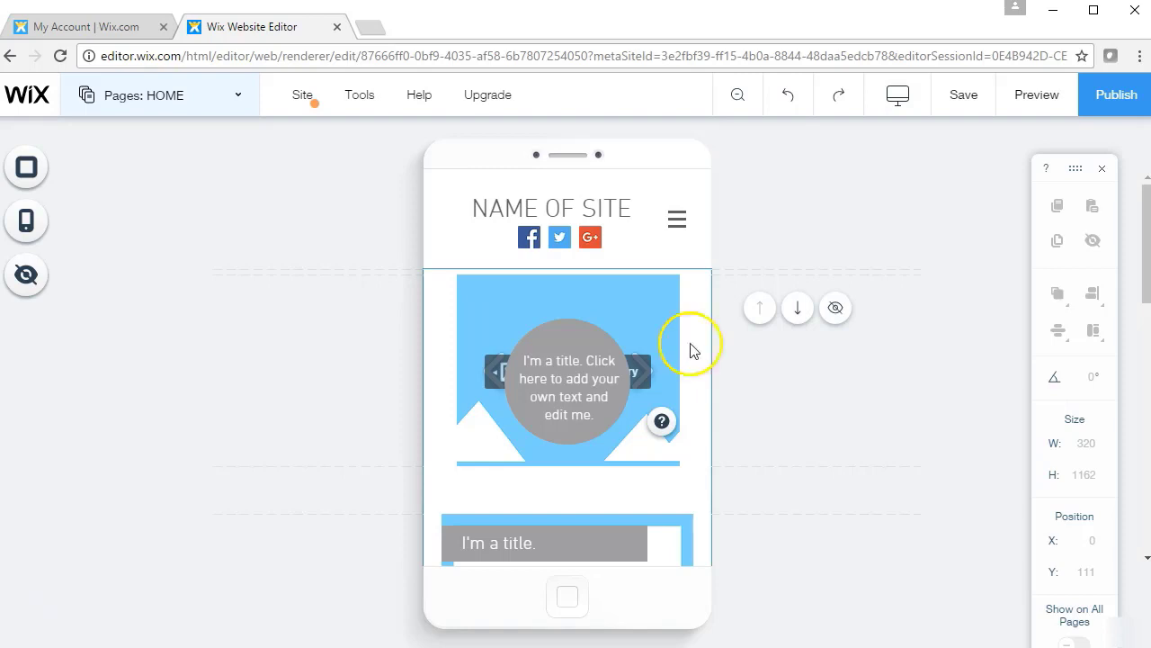
left_click(677, 227)
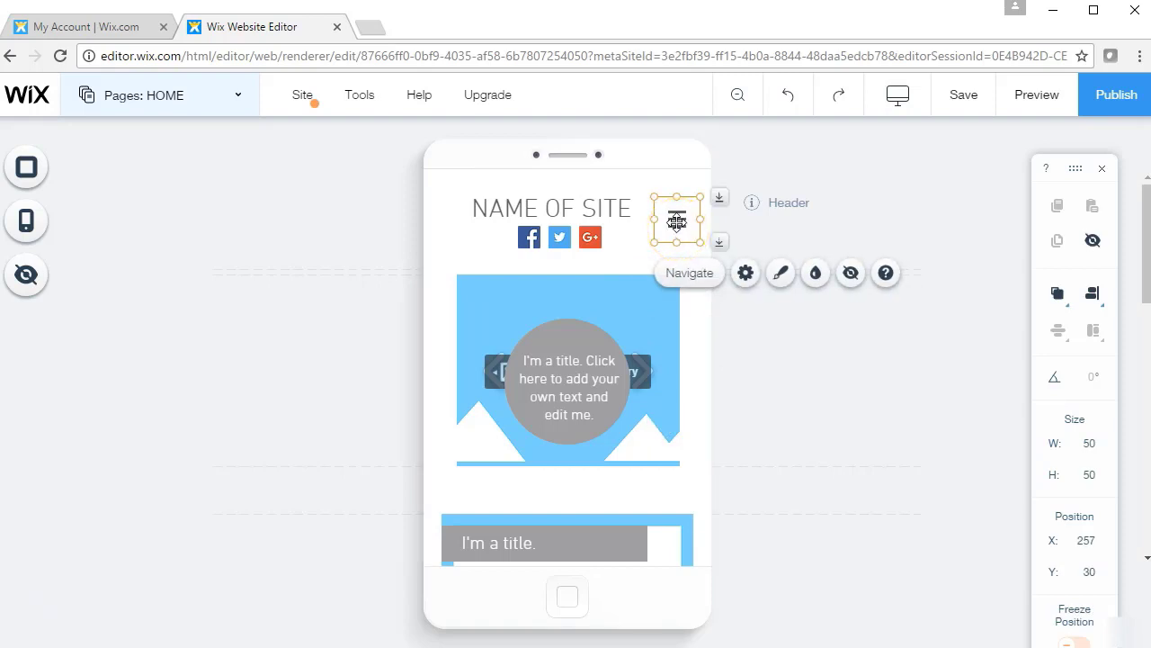
Open the mobile menu's Customize Design options through its Settings and Design panels
left_click(677, 225)
left_click(689, 282)
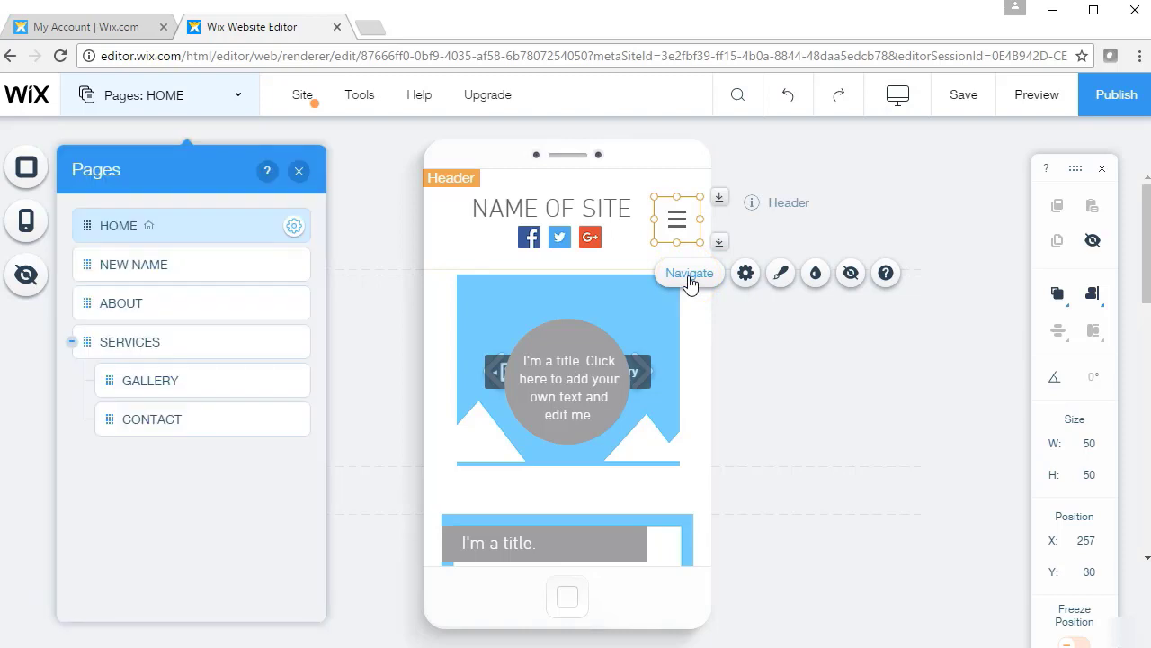
left_click(744, 273)
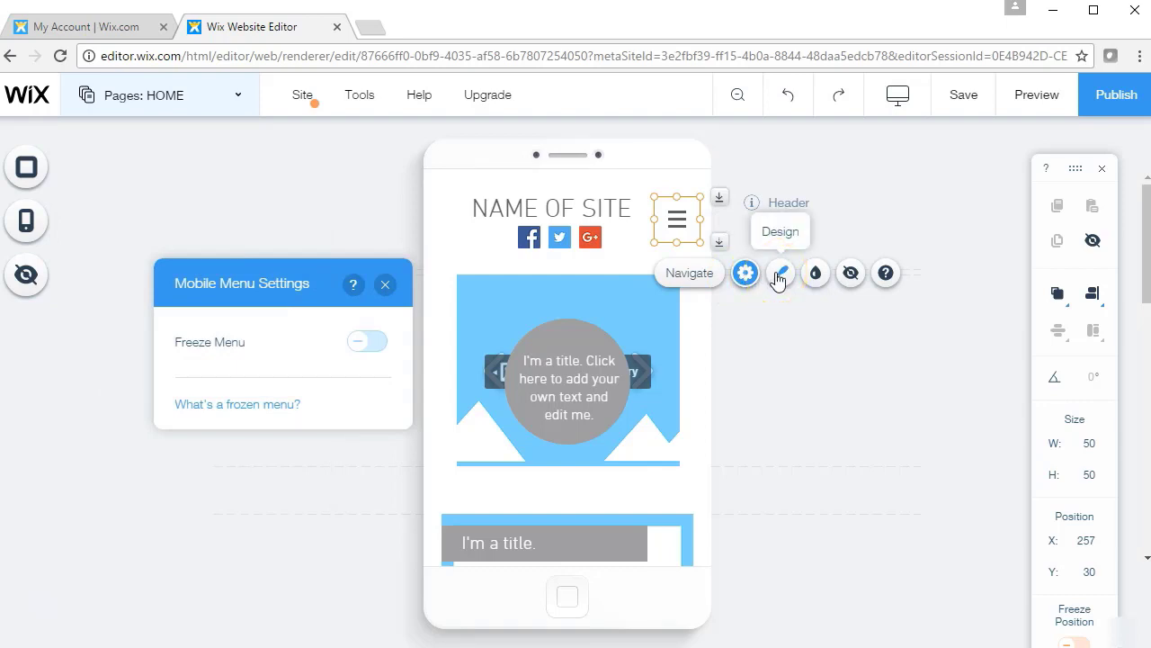
left_click(779, 280)
left_click(292, 470)
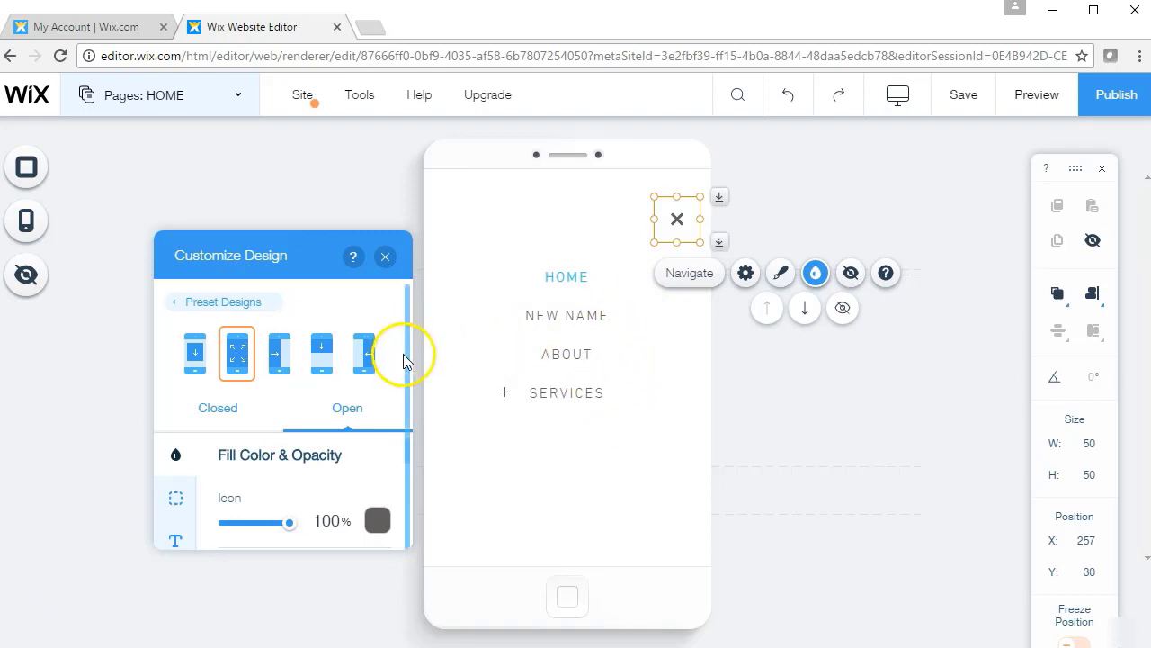
Set the open menu's close button background to a pale teal
scroll(408, 385, "down", 1)
scroll(406, 441, "down", 1)
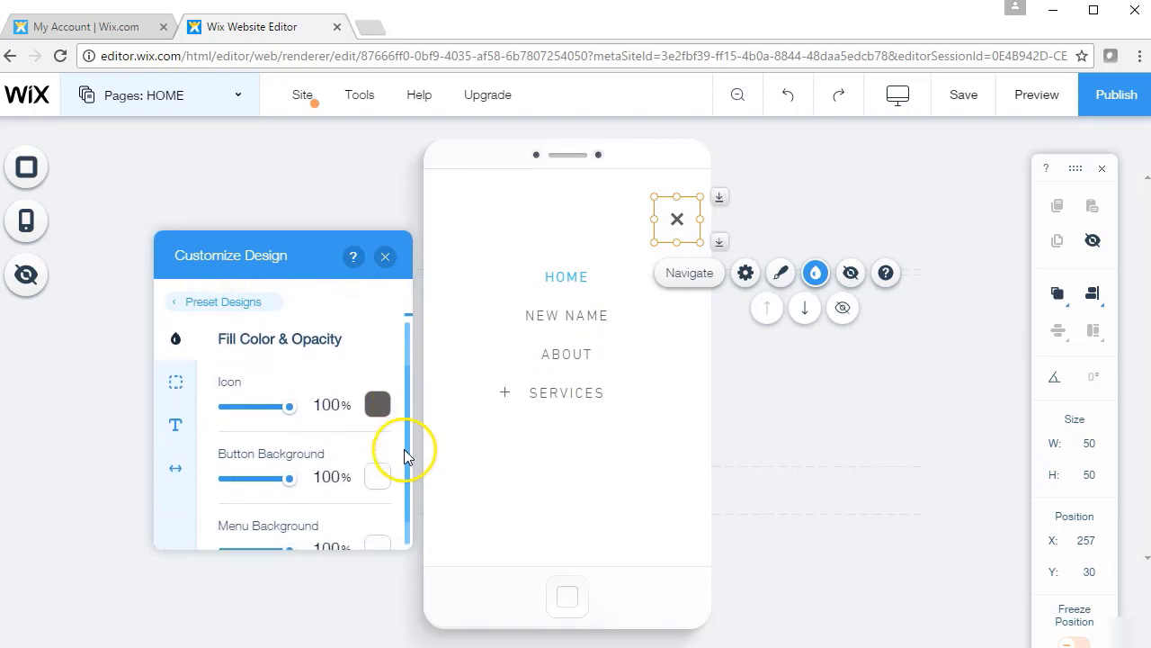
scroll(410, 450, "up", 3)
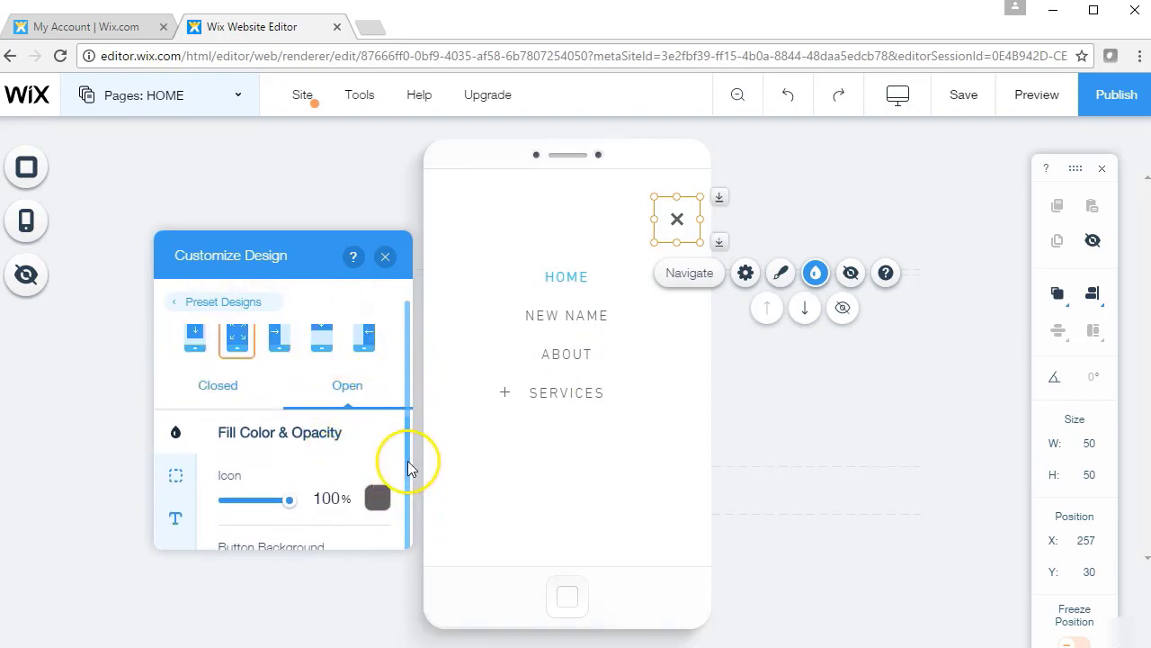
scroll(406, 459, "down", 3)
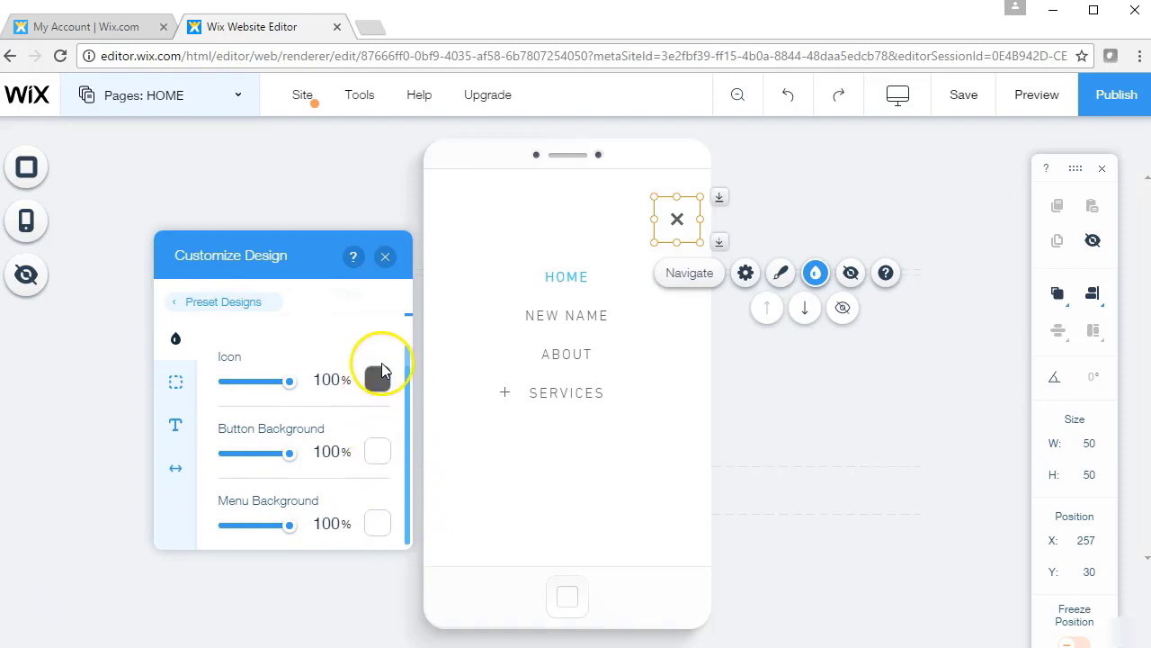
left_click(377, 451)
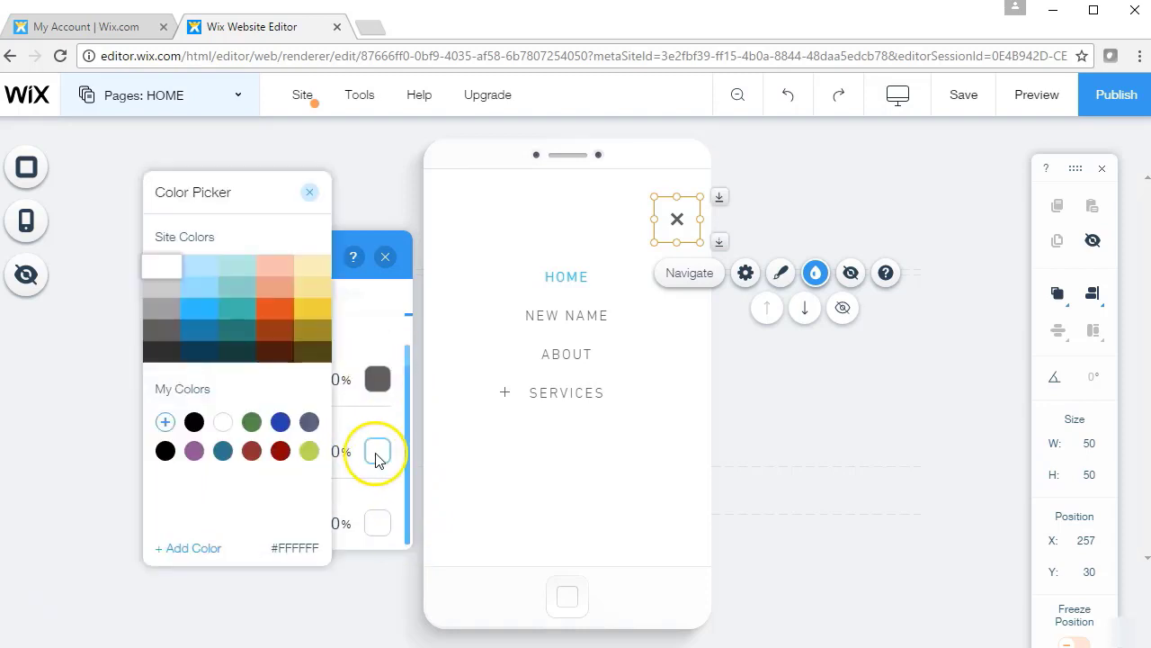
left_click(279, 450)
left_click(234, 308)
left_click(234, 293)
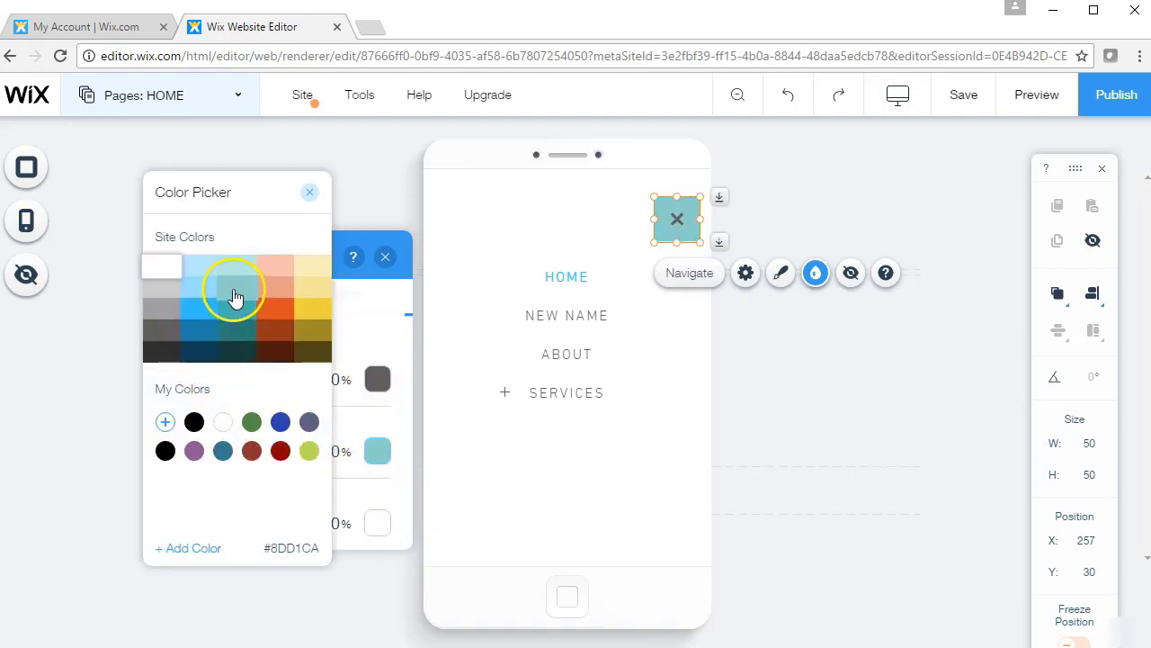
left_click(237, 266)
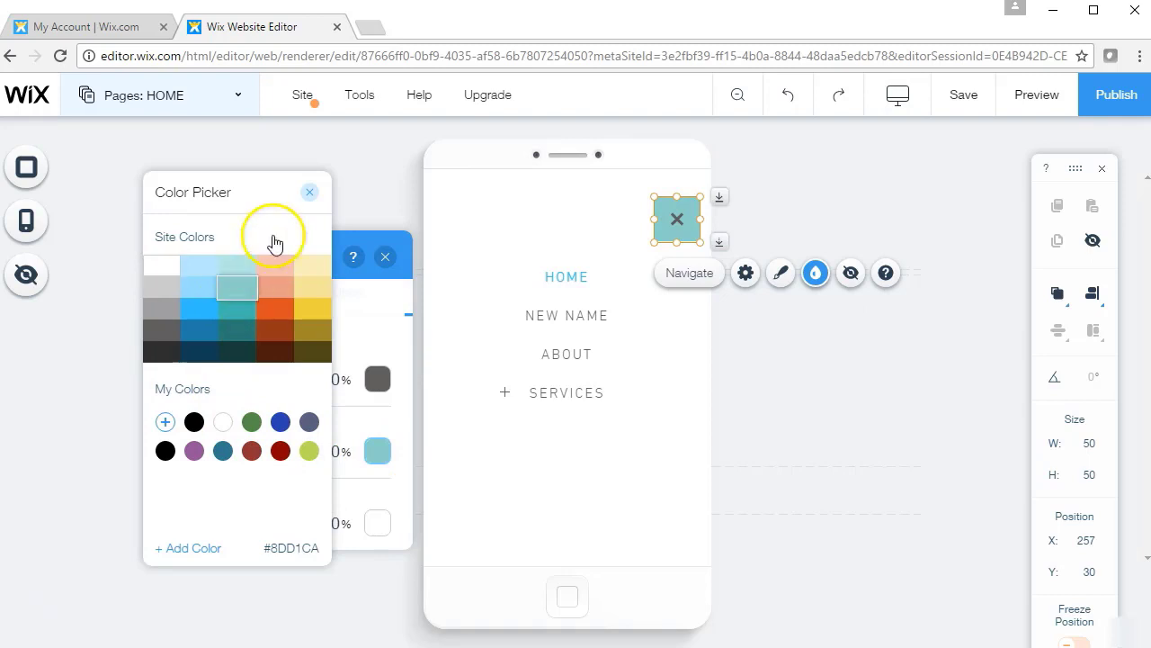
left_click(310, 193)
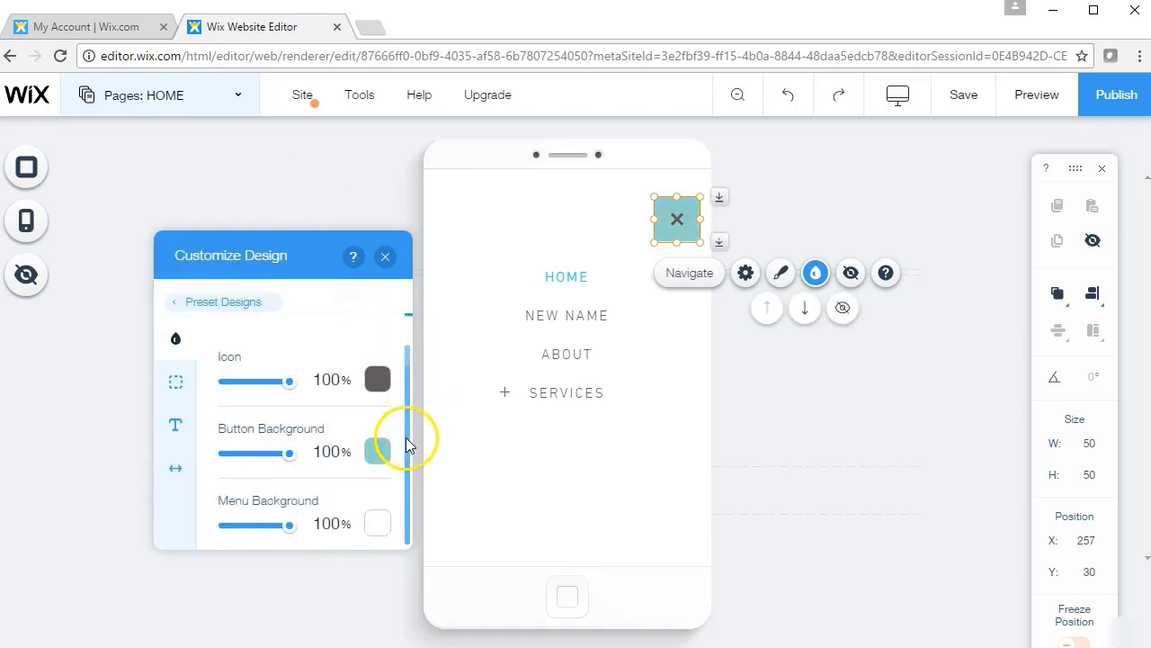
Make the open menu background light yellow, #F3E598
left_click(383, 523)
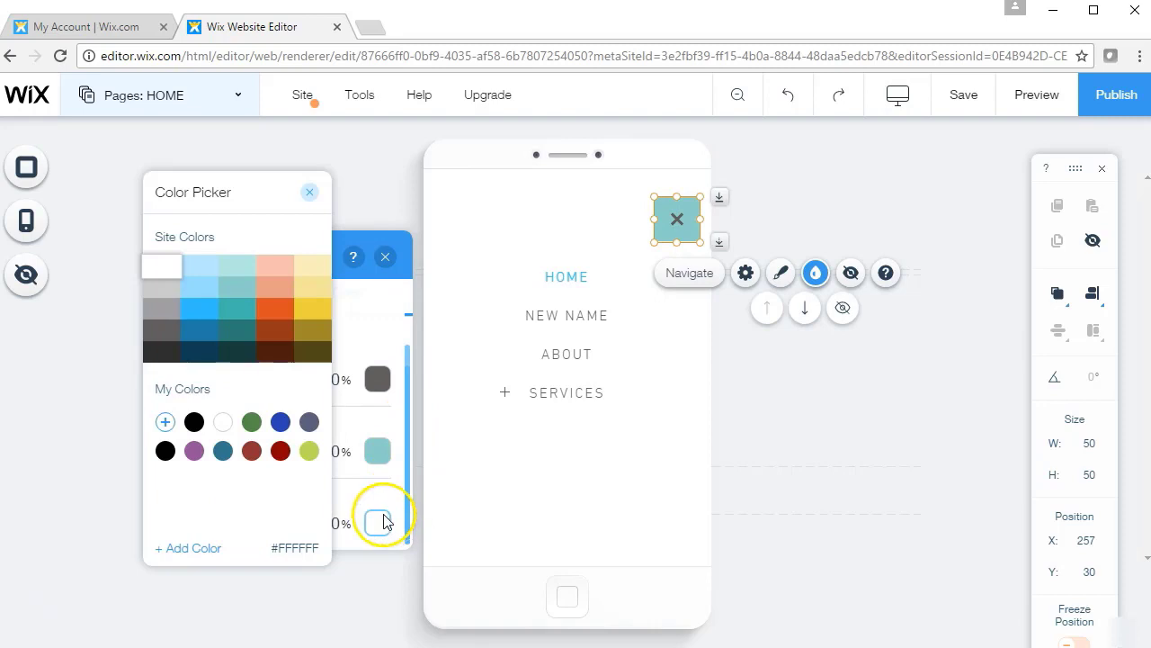
left_click(322, 291)
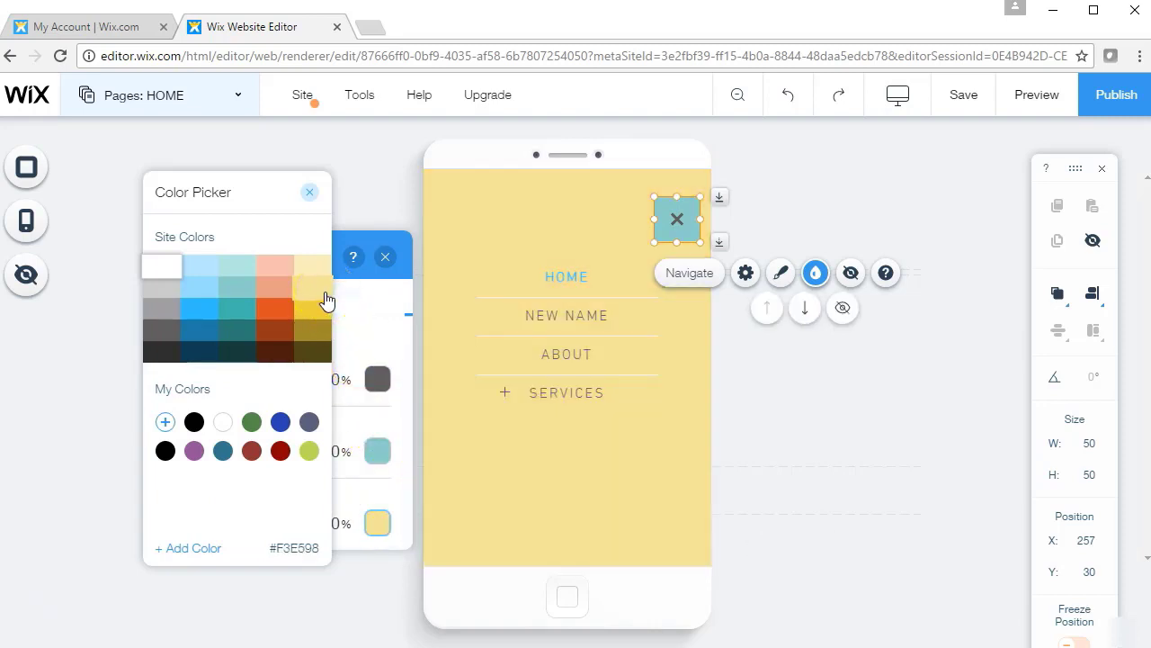
left_click(311, 193)
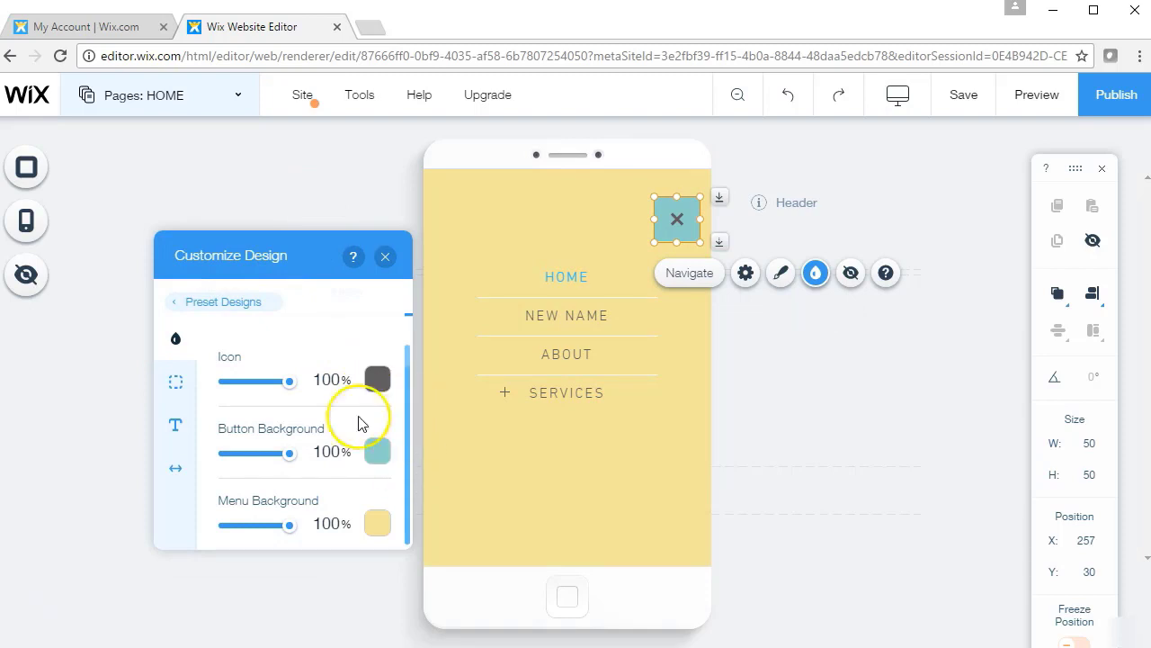
left_click(173, 429)
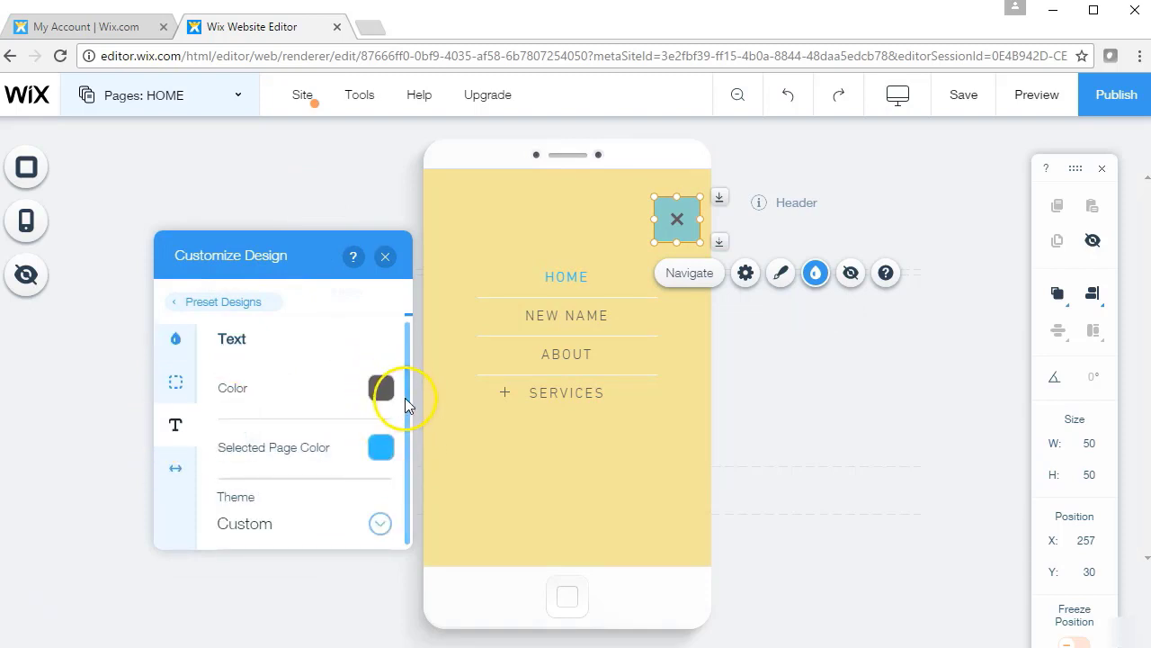
left_click_drag(406, 389, 409, 323)
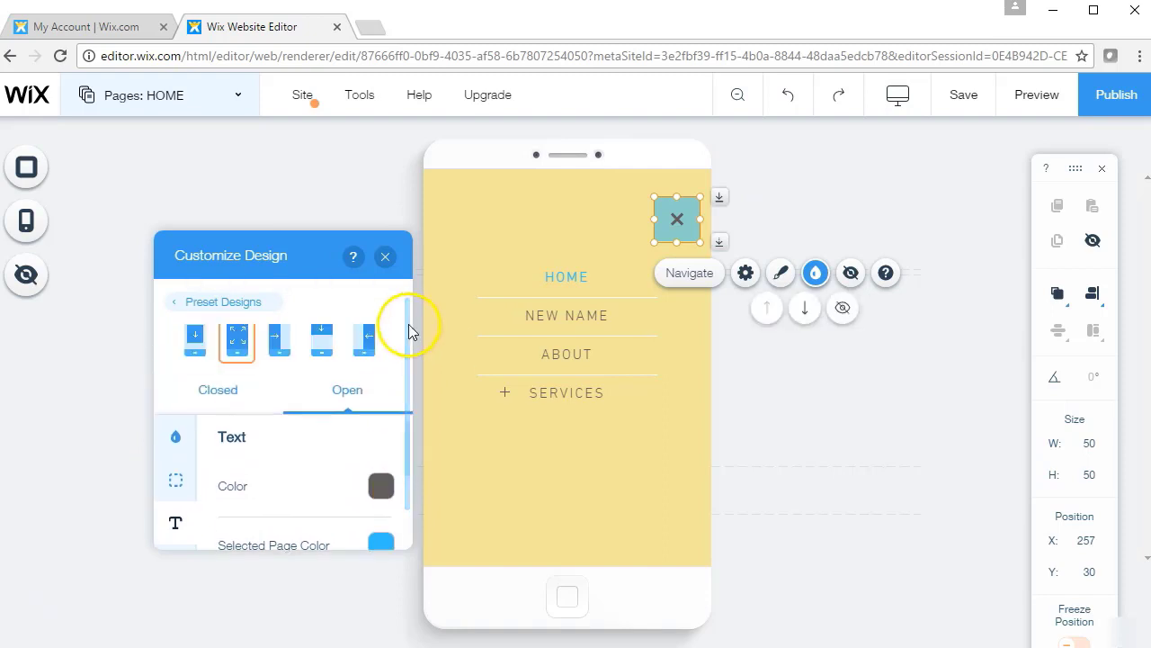
On the Closed tab, set the menu icon colour to teal #41BAAE
left_click(221, 391)
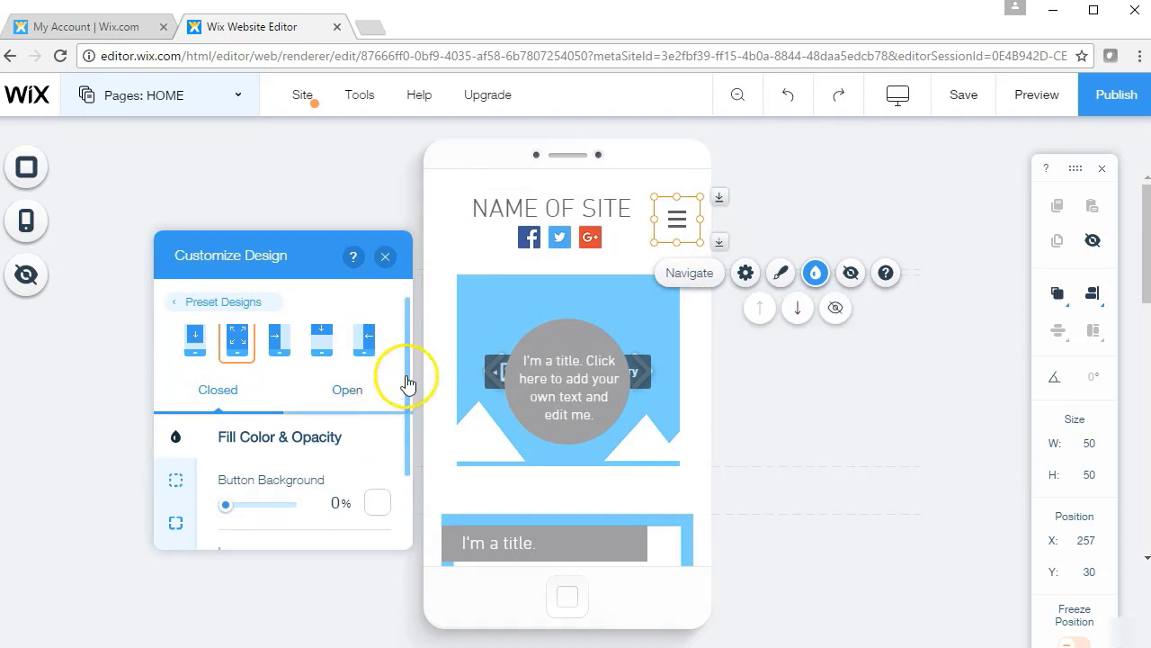
left_click_drag(406, 379, 407, 455)
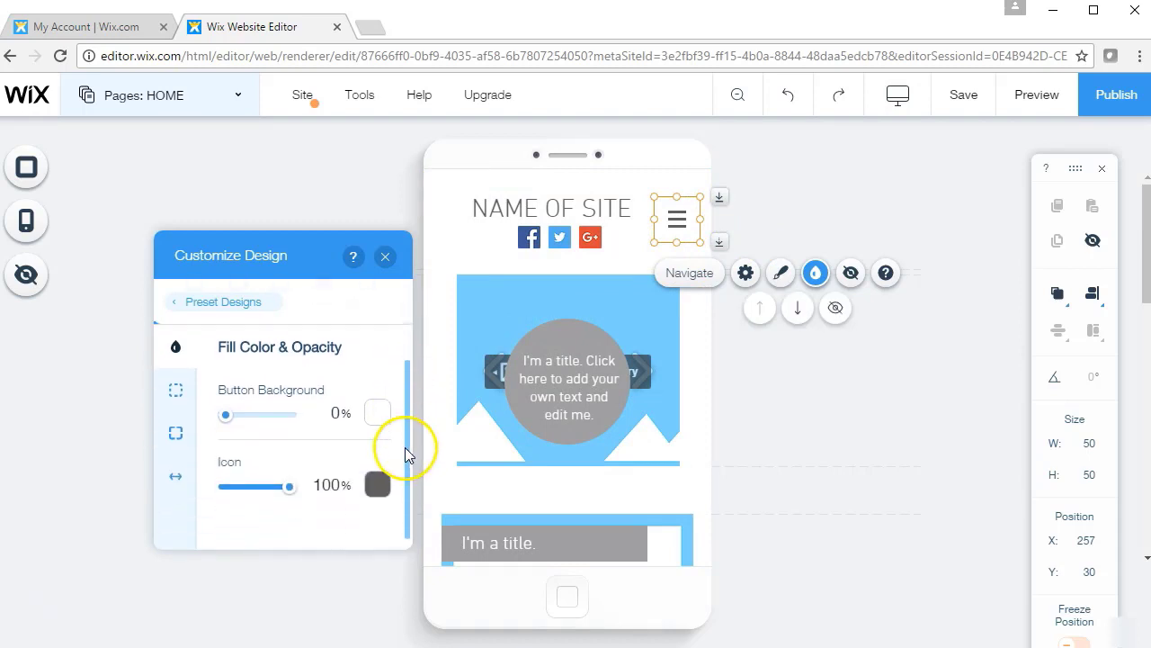
left_click(378, 484)
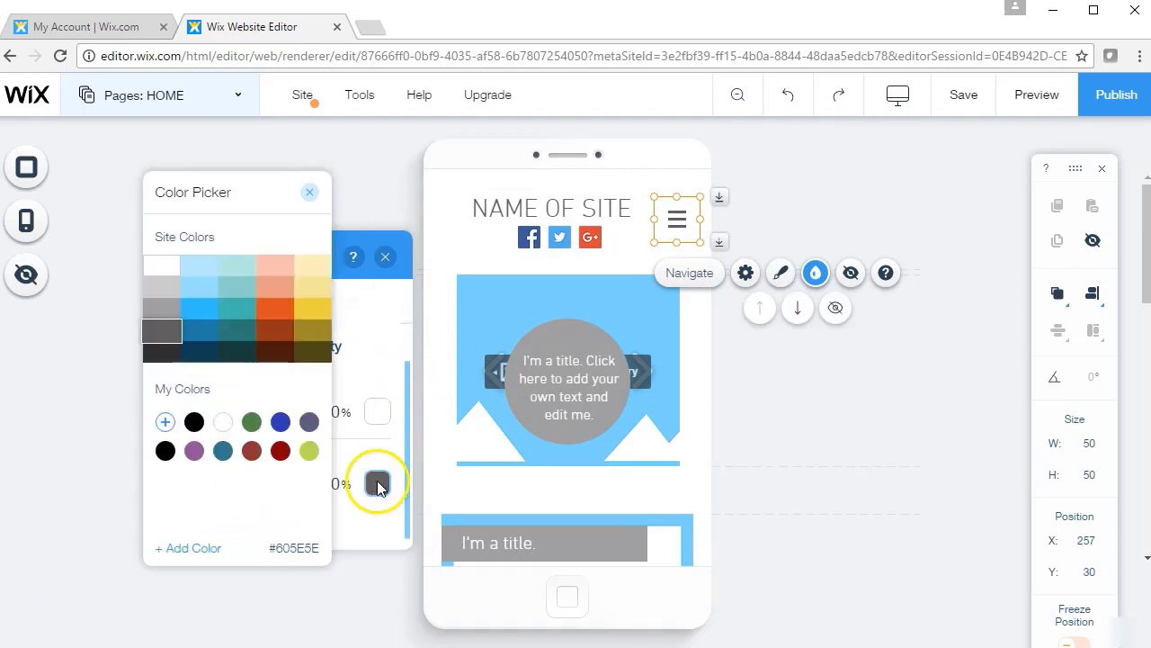
left_click(241, 310)
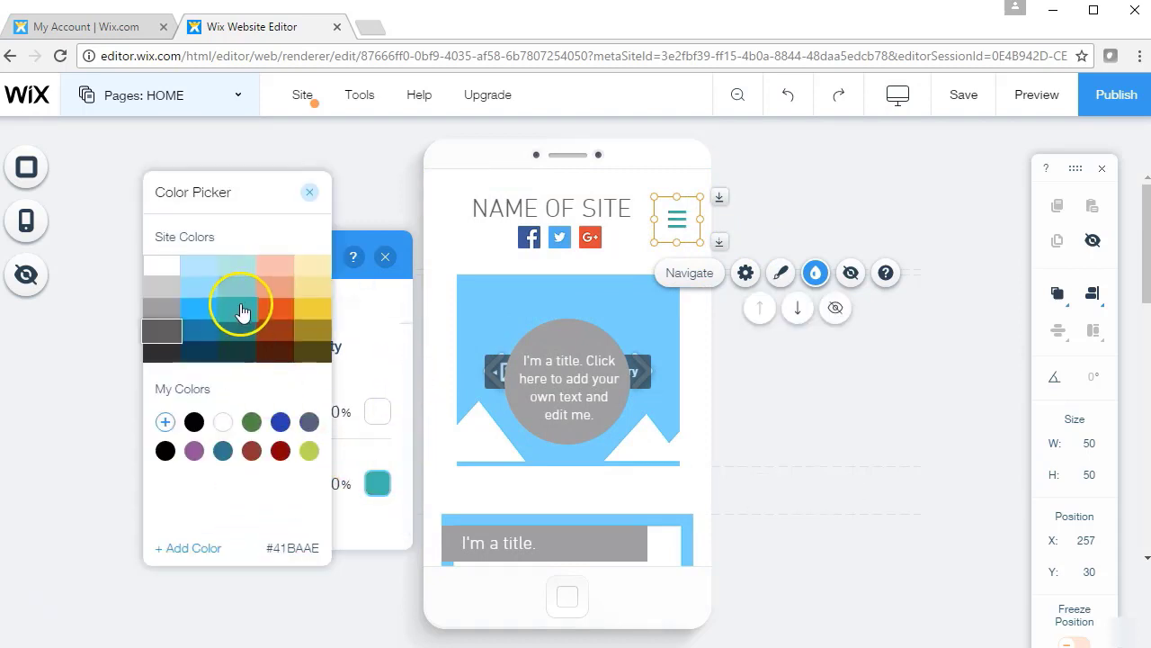
left_click(309, 192)
Give the closed menu button a purple #935499 background at 100% opacity
left_click(378, 412)
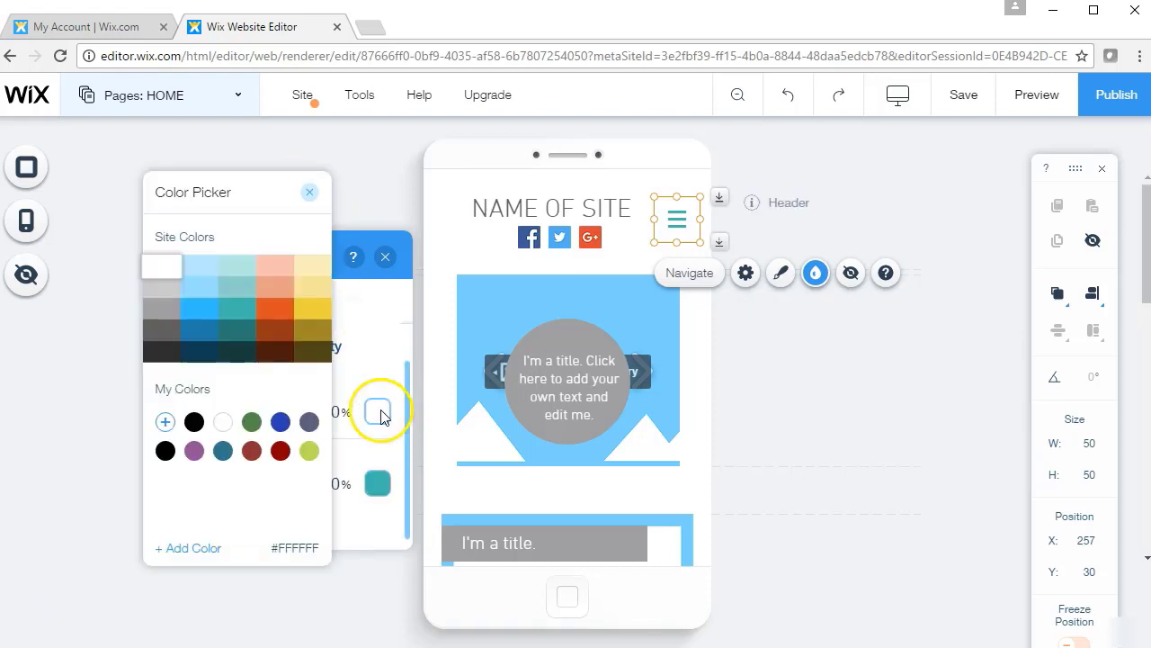
left_click(252, 423)
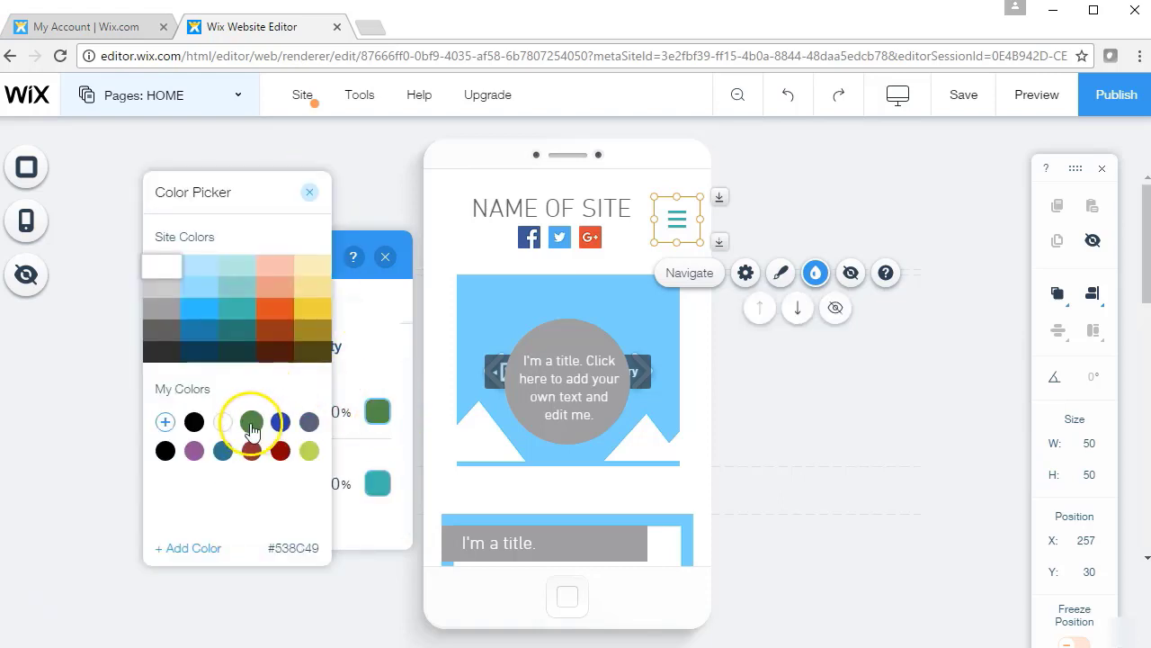
left_click(195, 422)
left_click(196, 452)
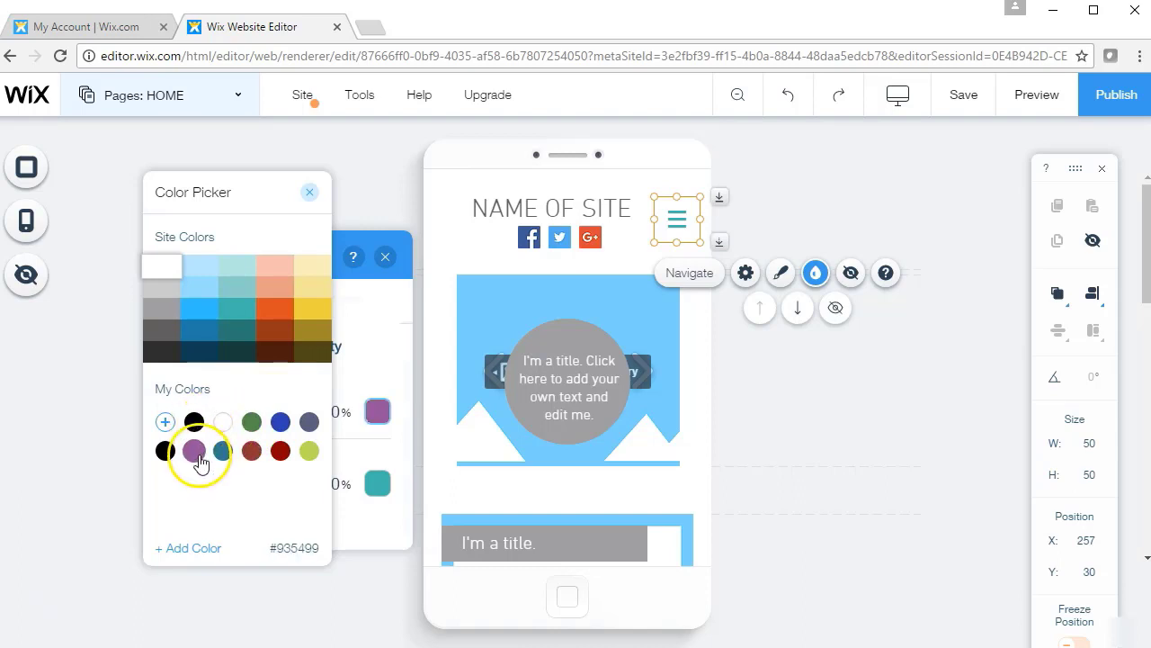
left_click(309, 192)
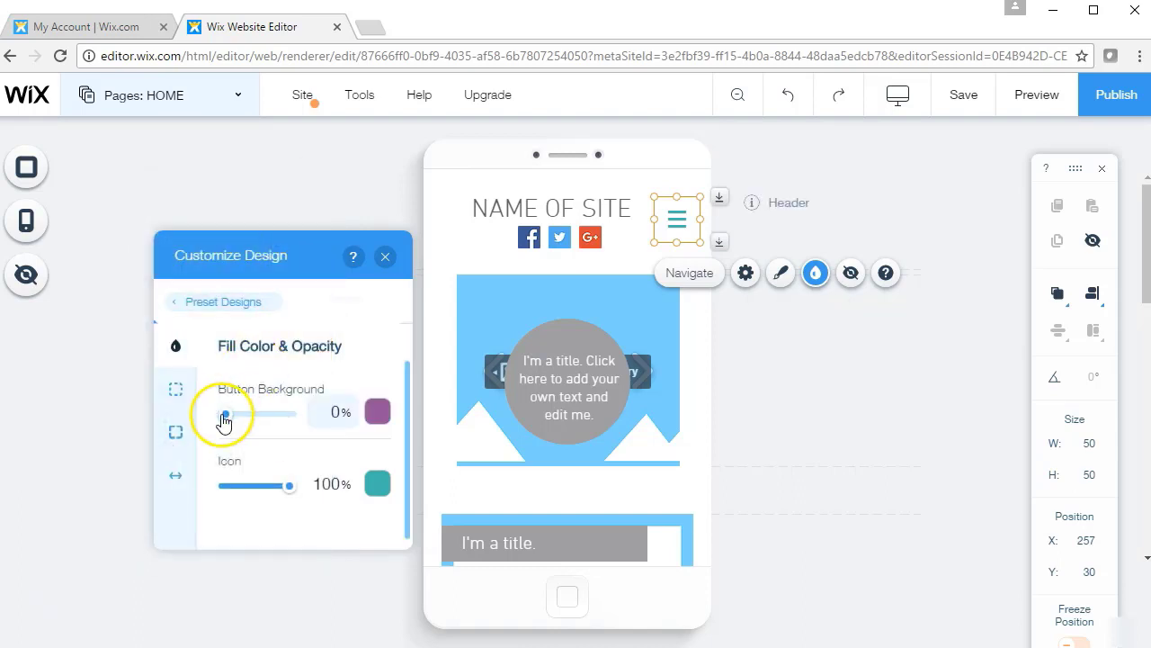
left_click_drag(224, 422, 314, 414)
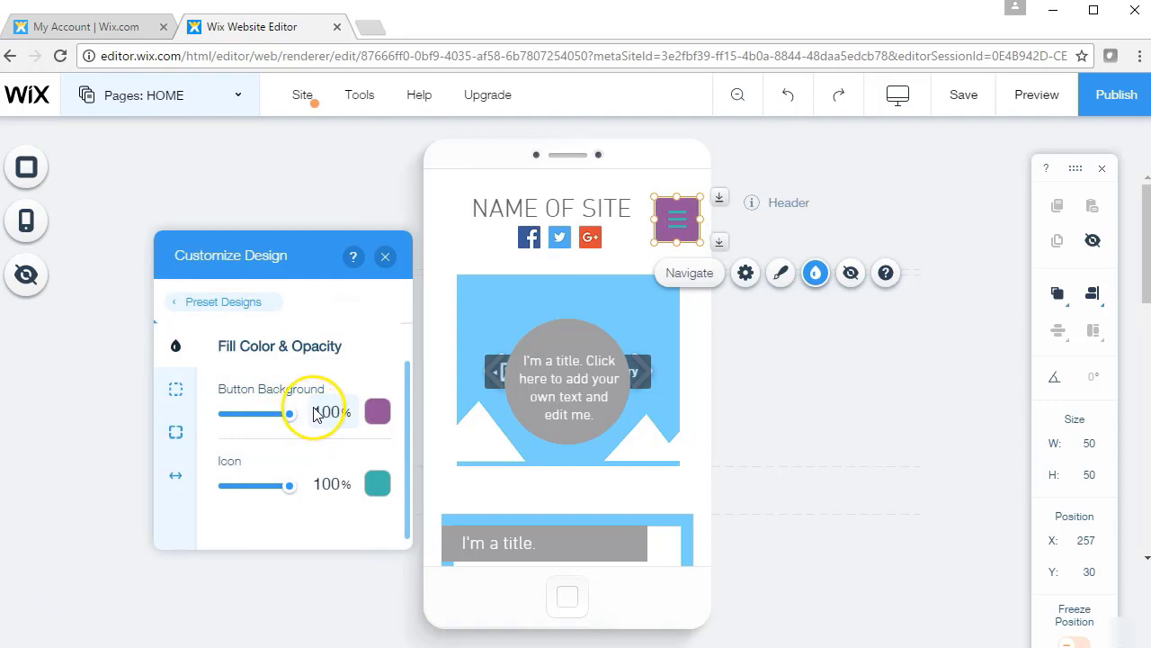
left_click(387, 259)
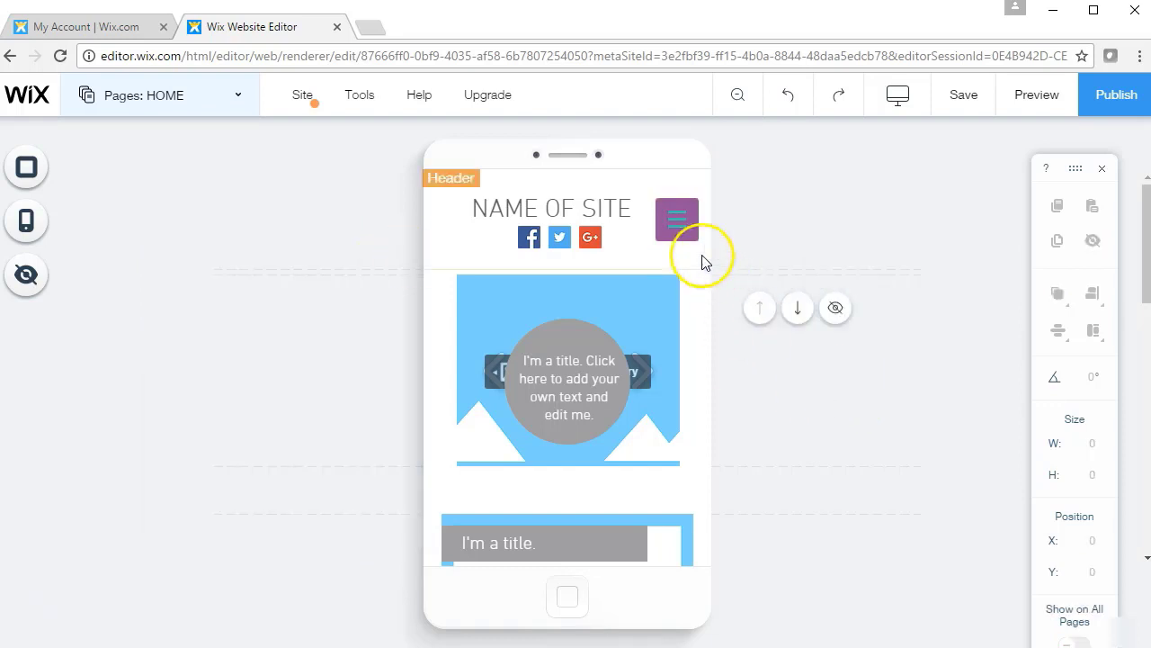
left_click(684, 216)
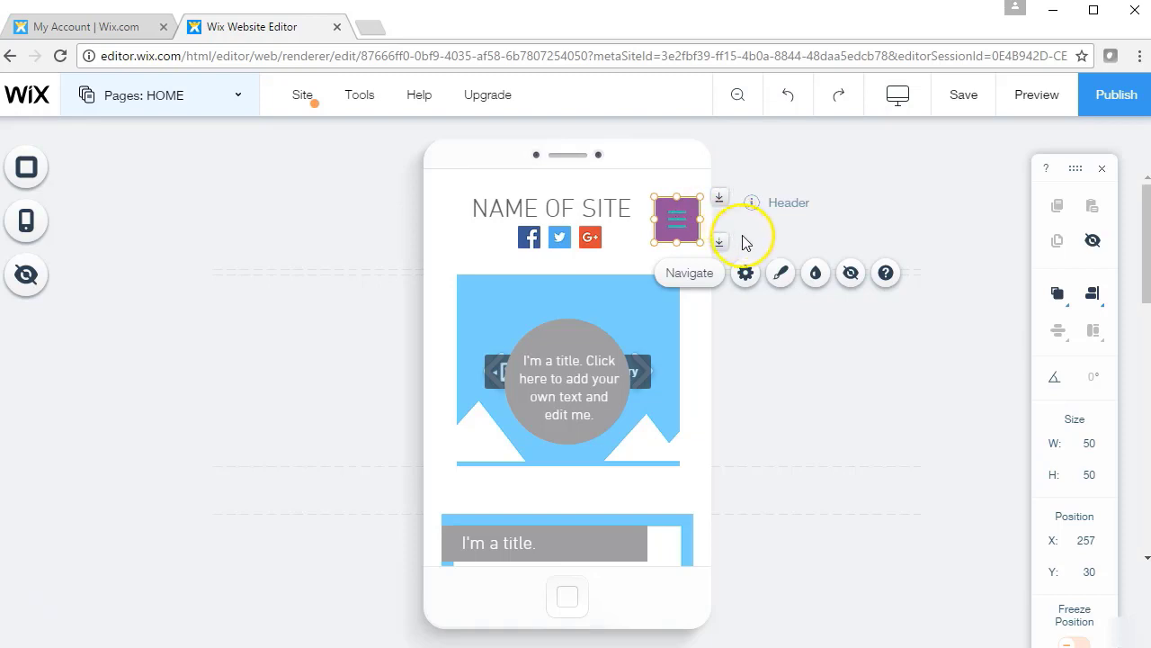
left_click(782, 274)
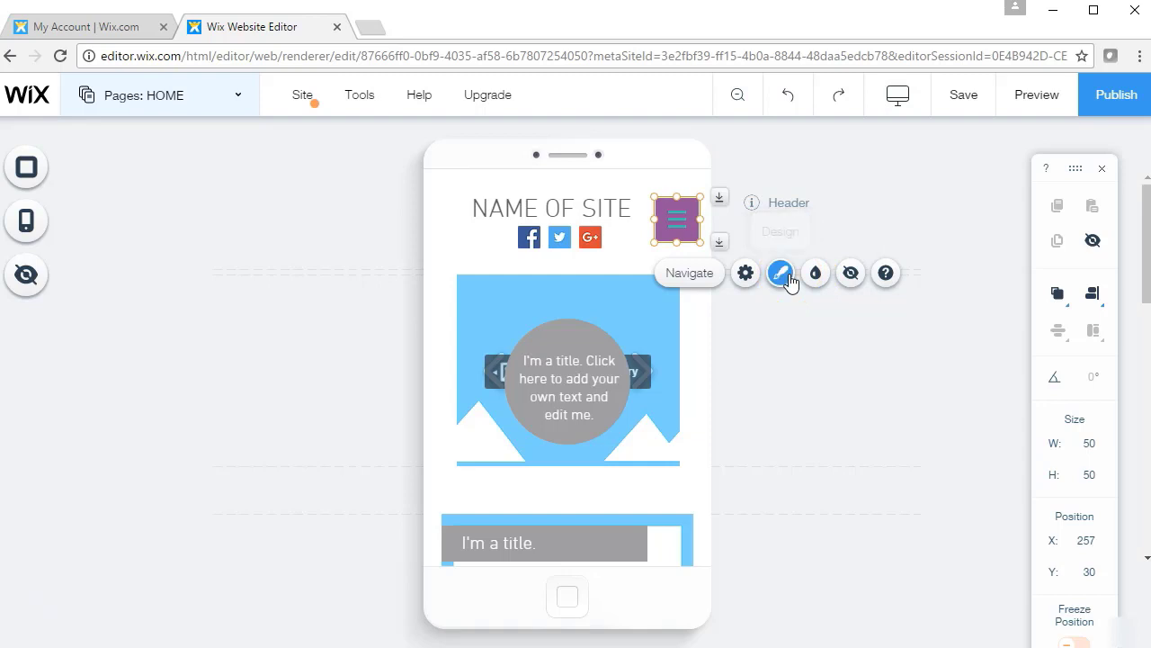
left_click(311, 467)
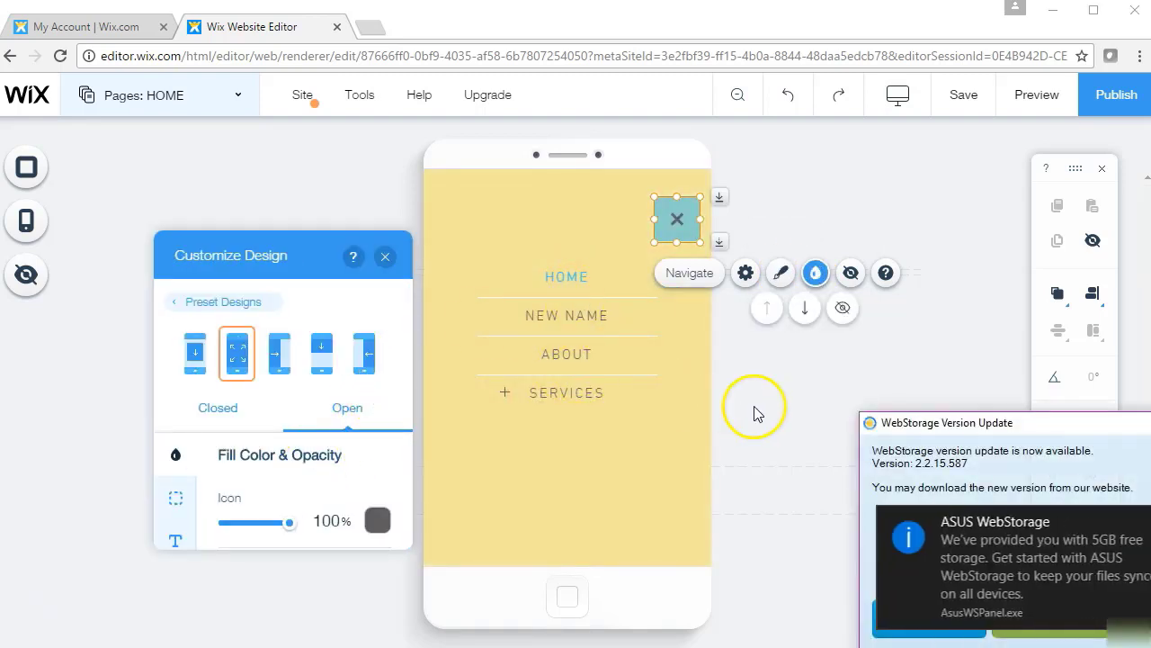
left_click(783, 428)
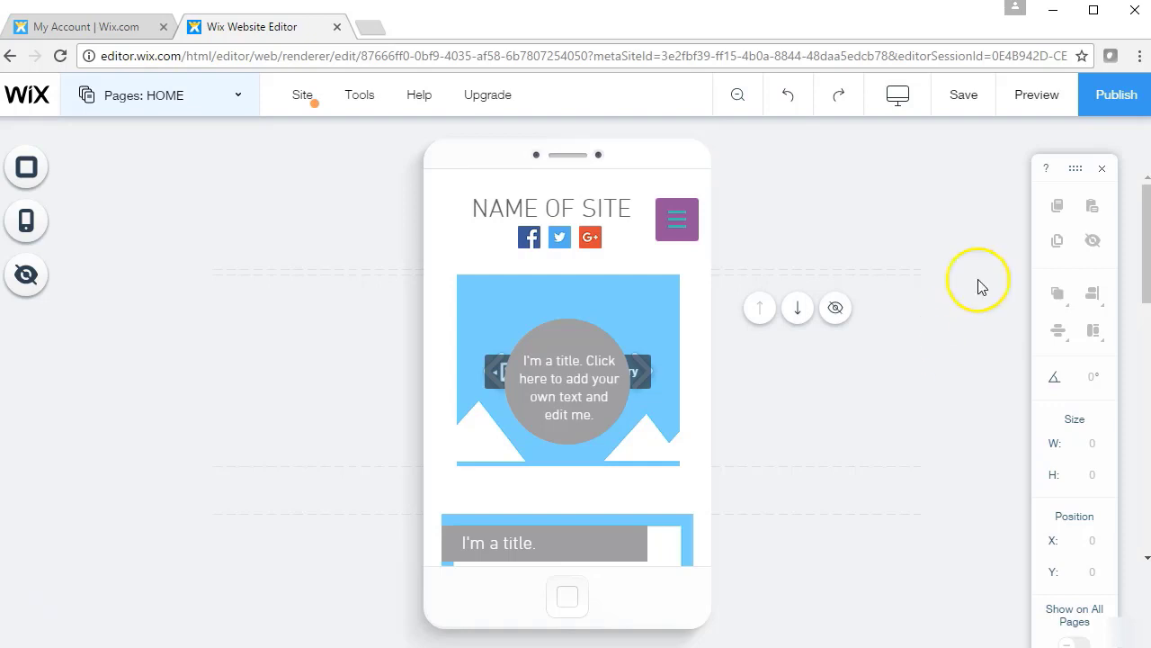
left_click(1037, 97)
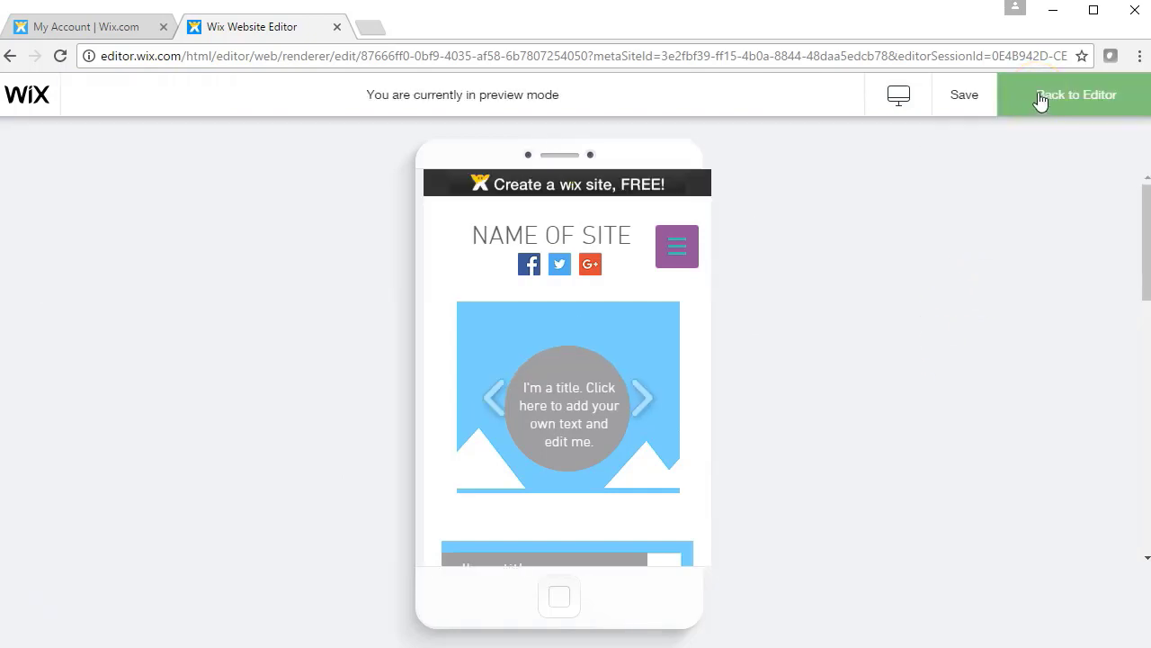
mouse_move(1144, 221)
left_mouse_down()
mouse_move(1145, 519)
mouse_move(1148, 216)
left_mouse_up()
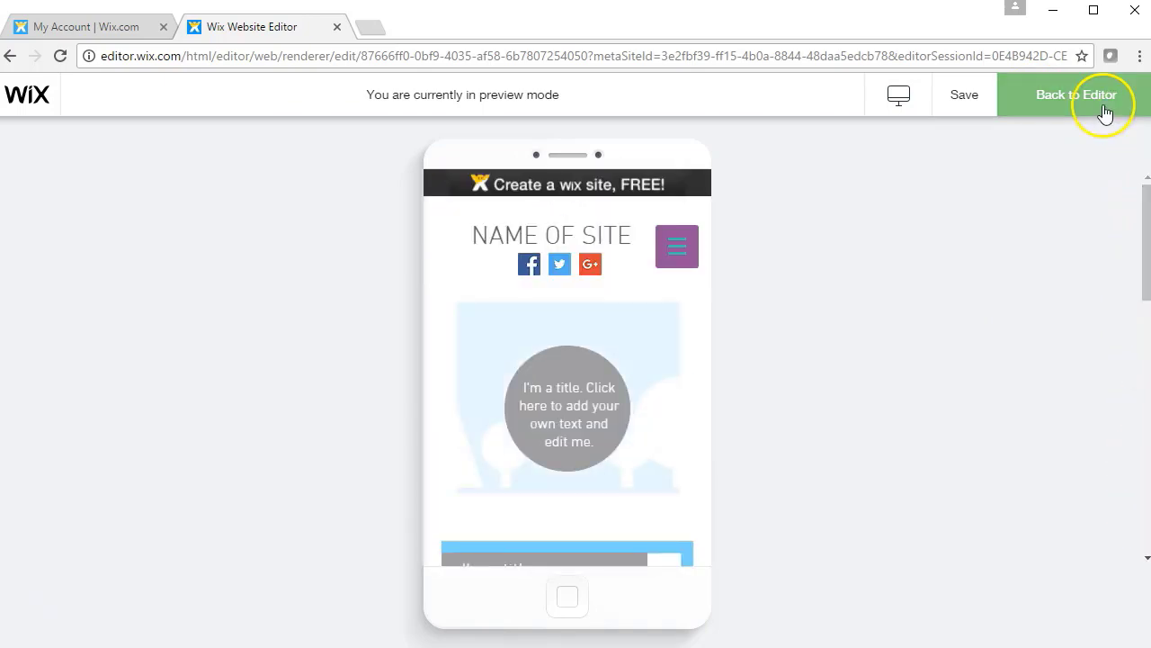
left_click(1105, 112)
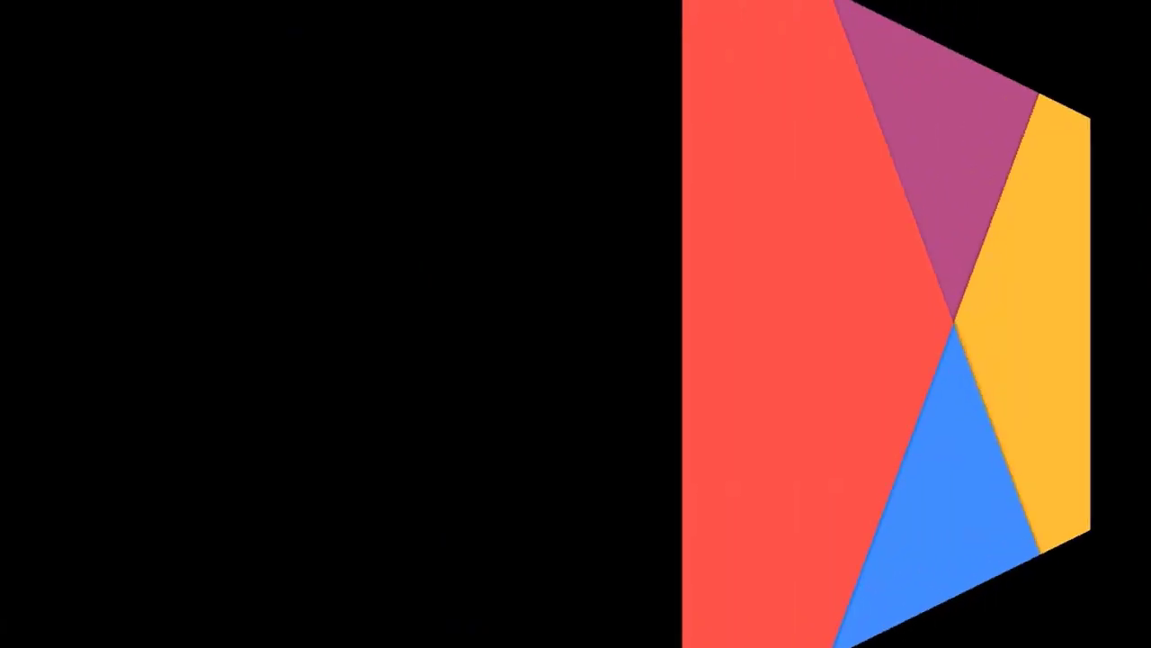